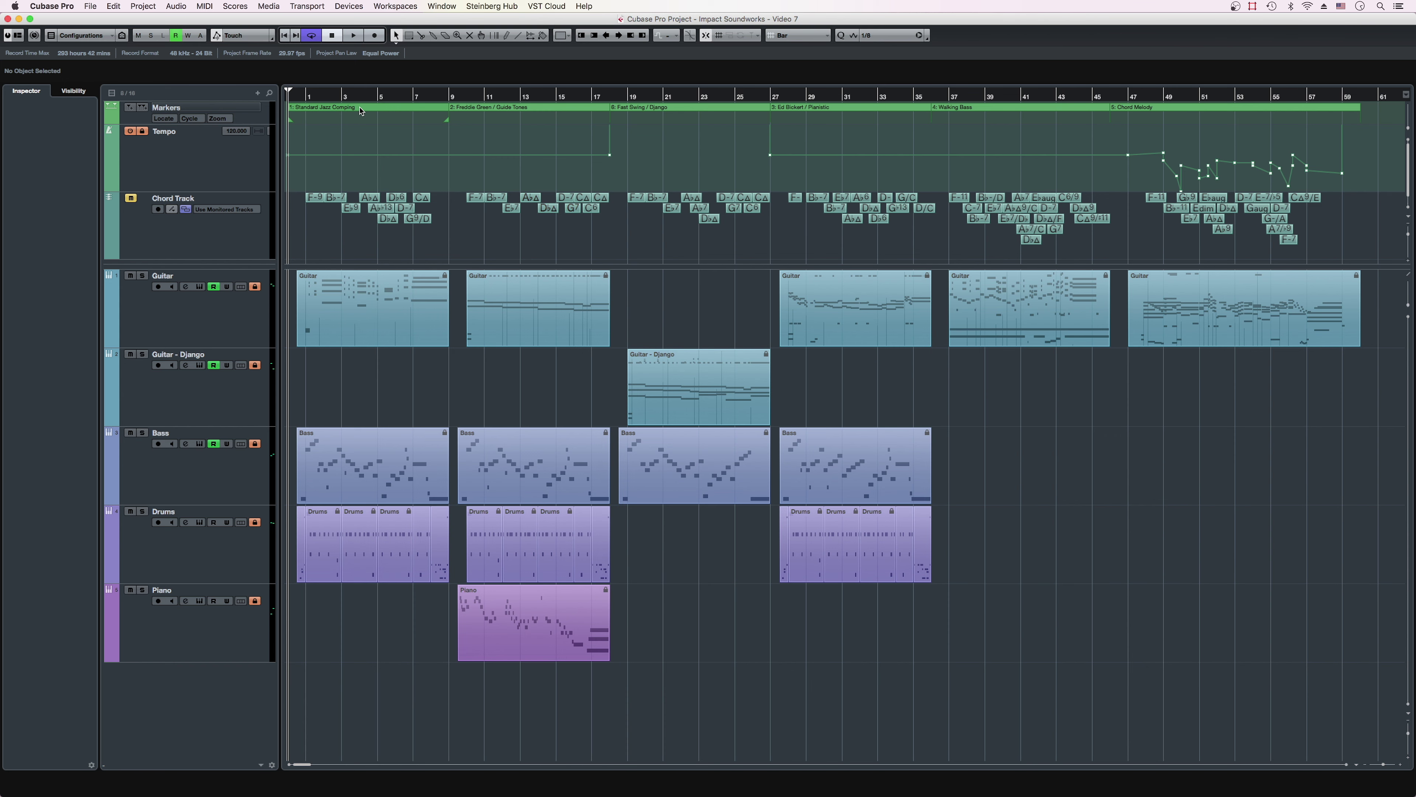
# Step: Check each section marker's range, from Standard Jazz Comping through Chord Melody
pyautogui.click(360, 111)
pyautogui.click(469, 109)
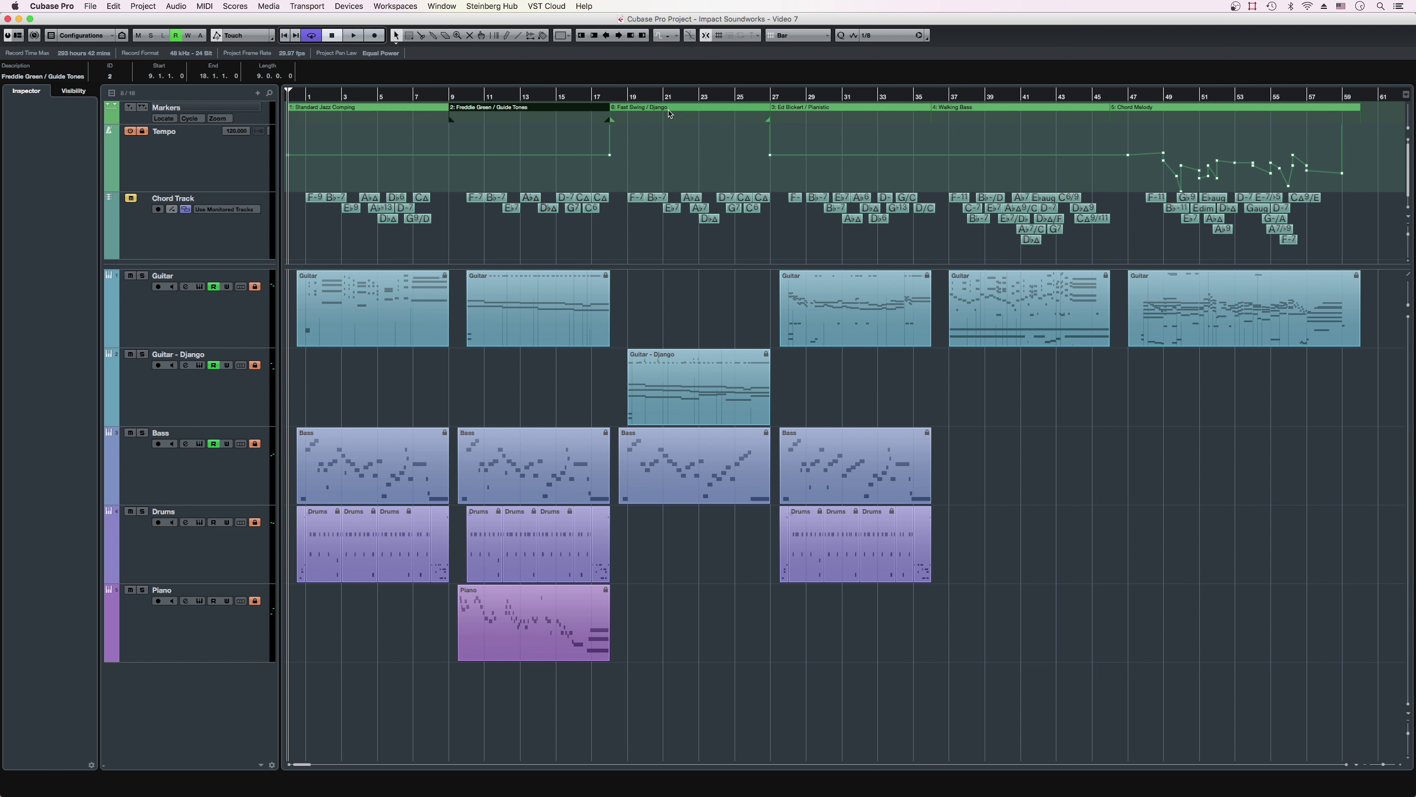
pyautogui.click(670, 112)
pyautogui.click(848, 108)
pyautogui.click(1001, 110)
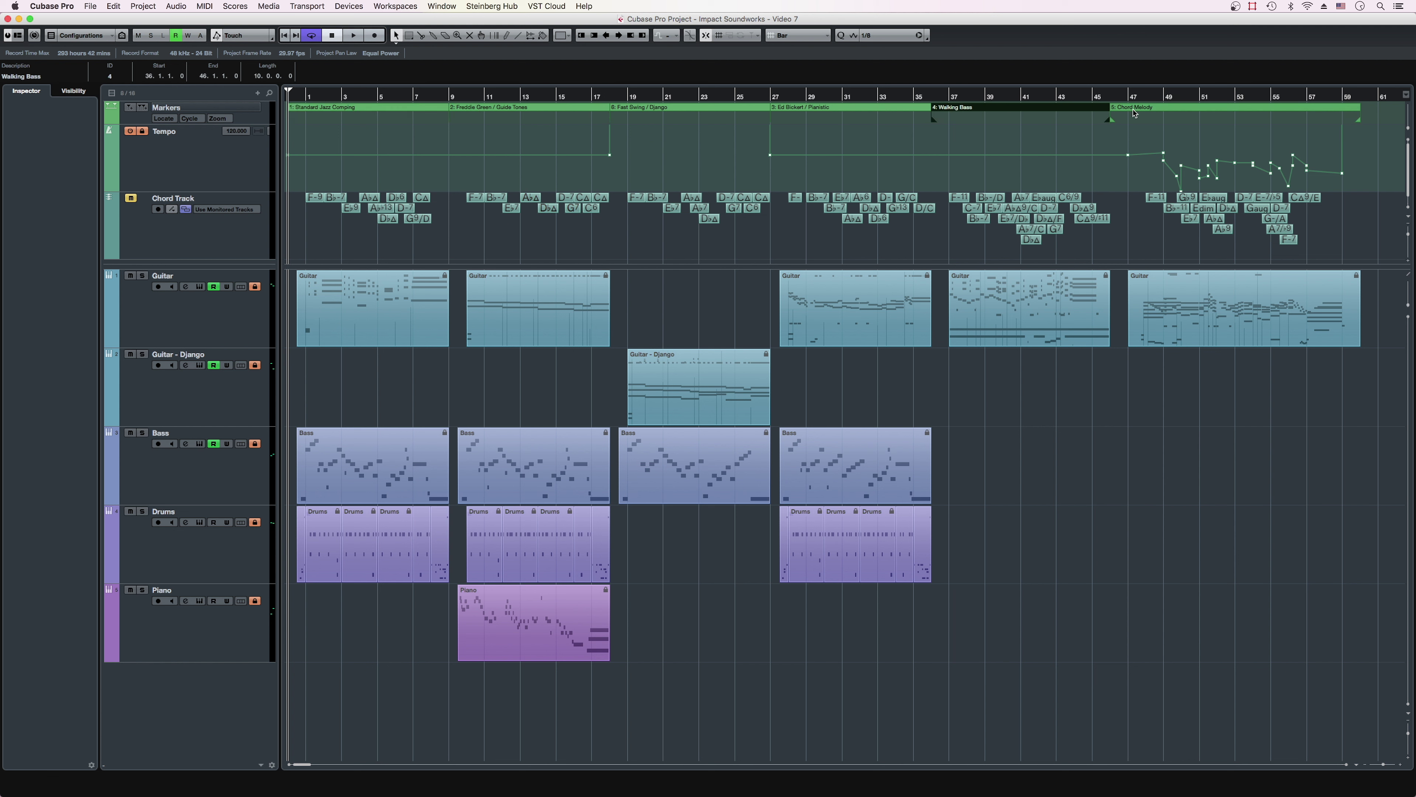
pyautogui.click(1204, 110)
pyautogui.click(1251, 133)
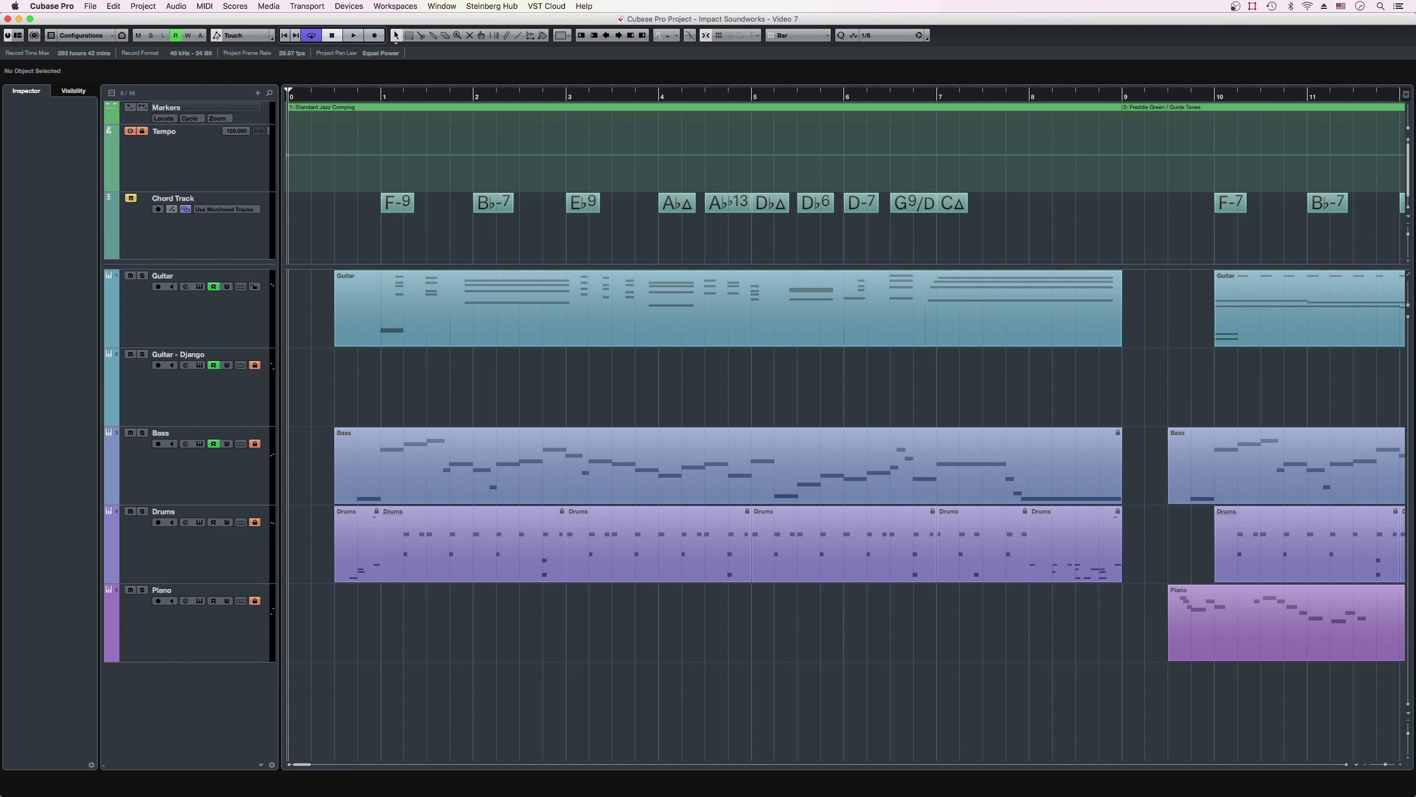
# Step: Open the first Guitar part of Standard Jazz Comping in the Key Editor
pyautogui.click(634, 116)
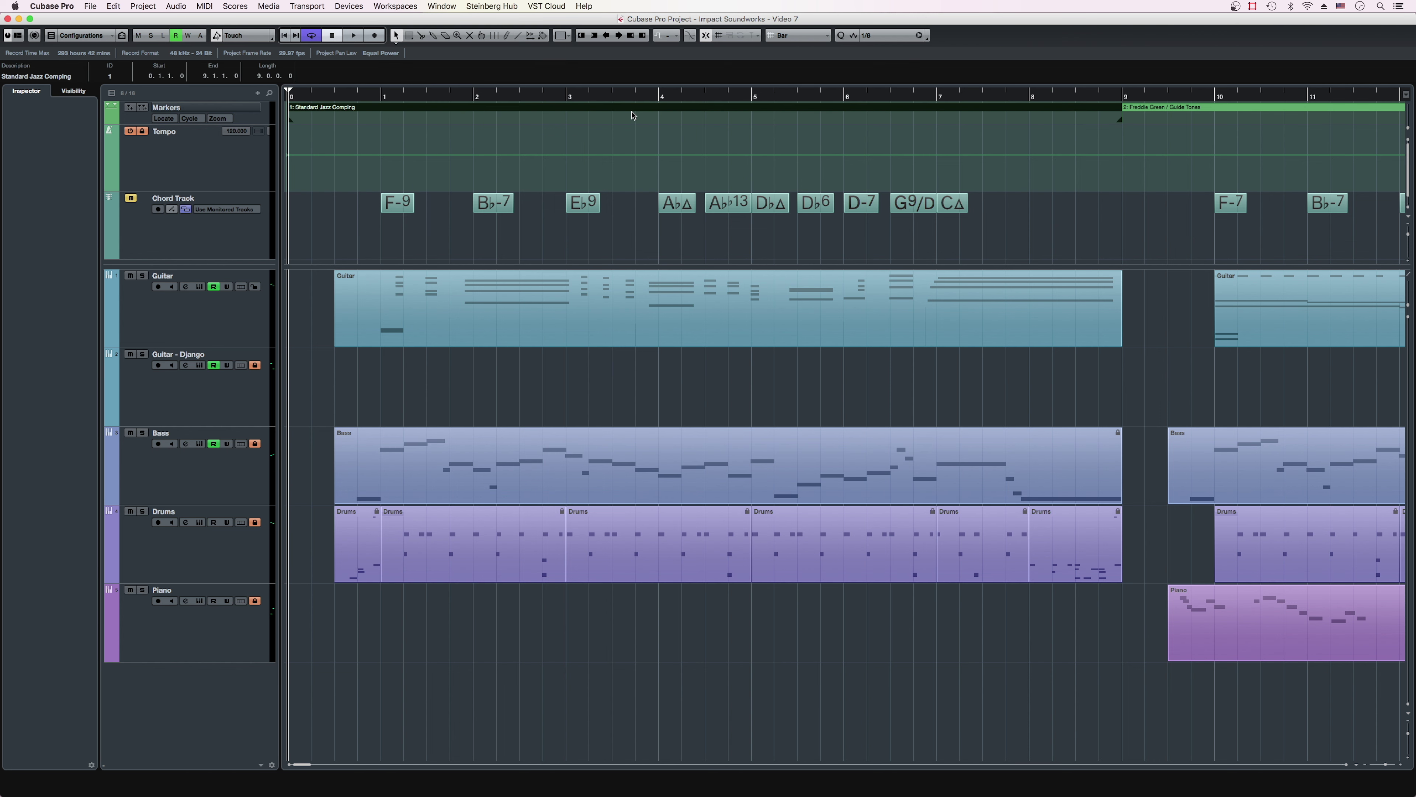
pyautogui.click(629, 136)
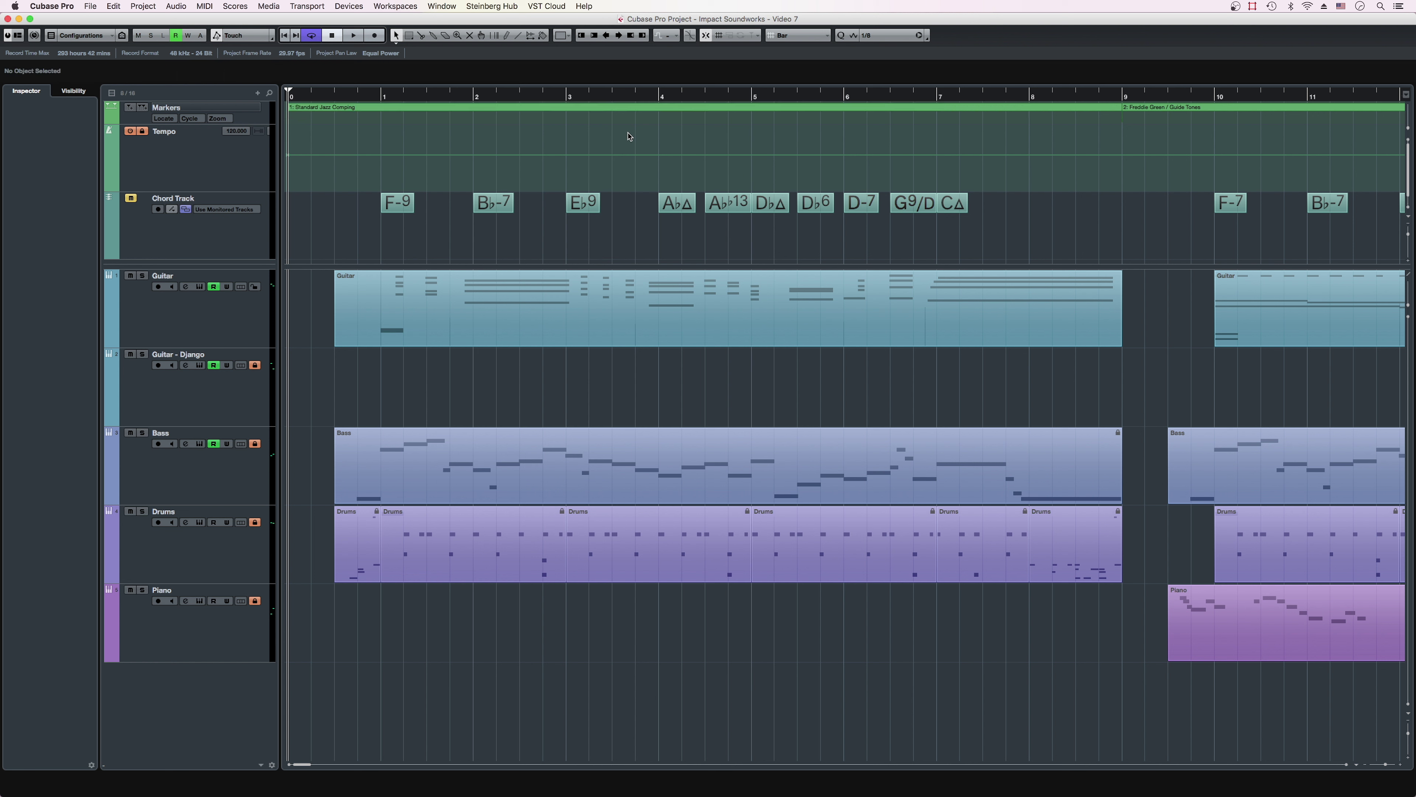
pyautogui.press('Return')
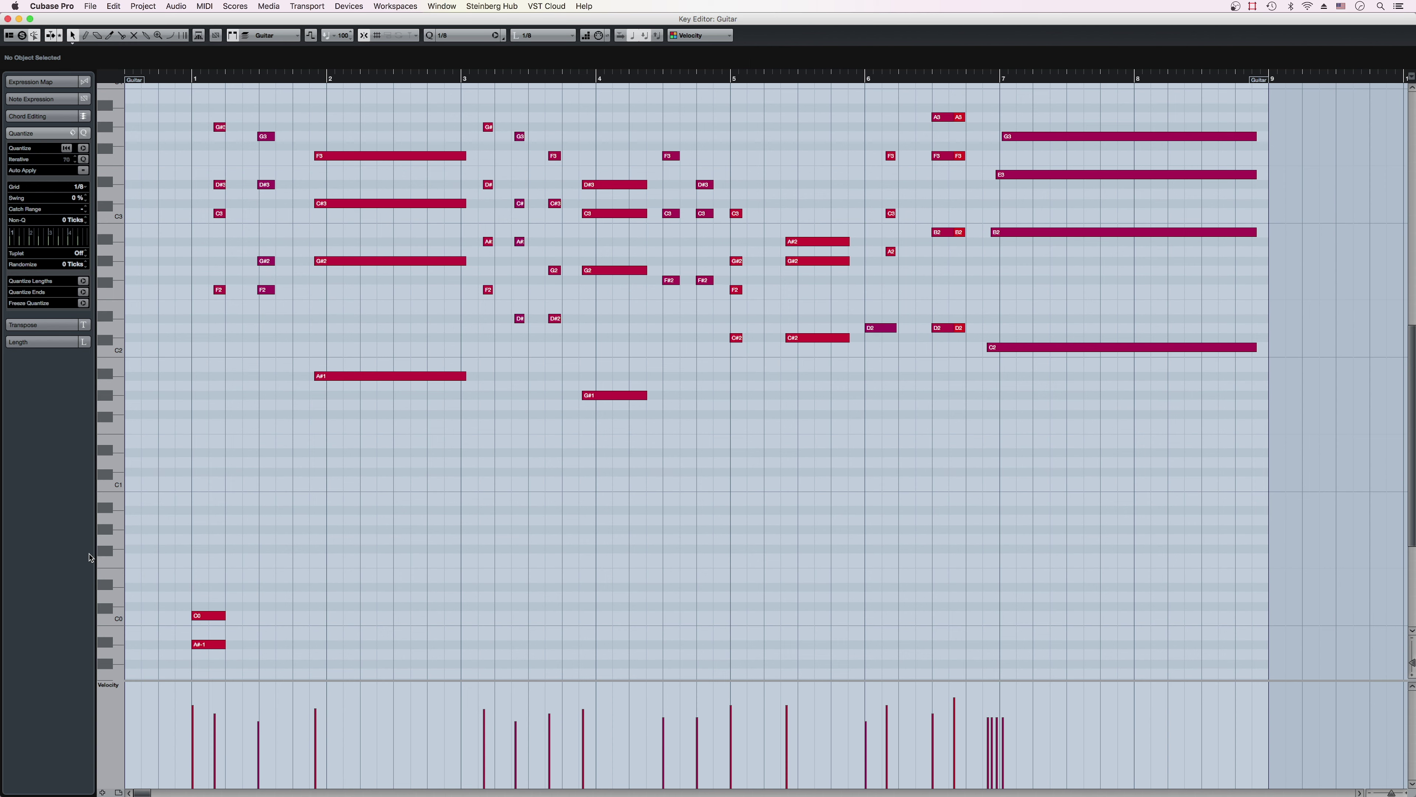
# Step: Check the low C0 and A#-1 keyswitch notes, then close the Key Editor
pyautogui.moveTo(245, 573); pyautogui.dragTo(179, 664)
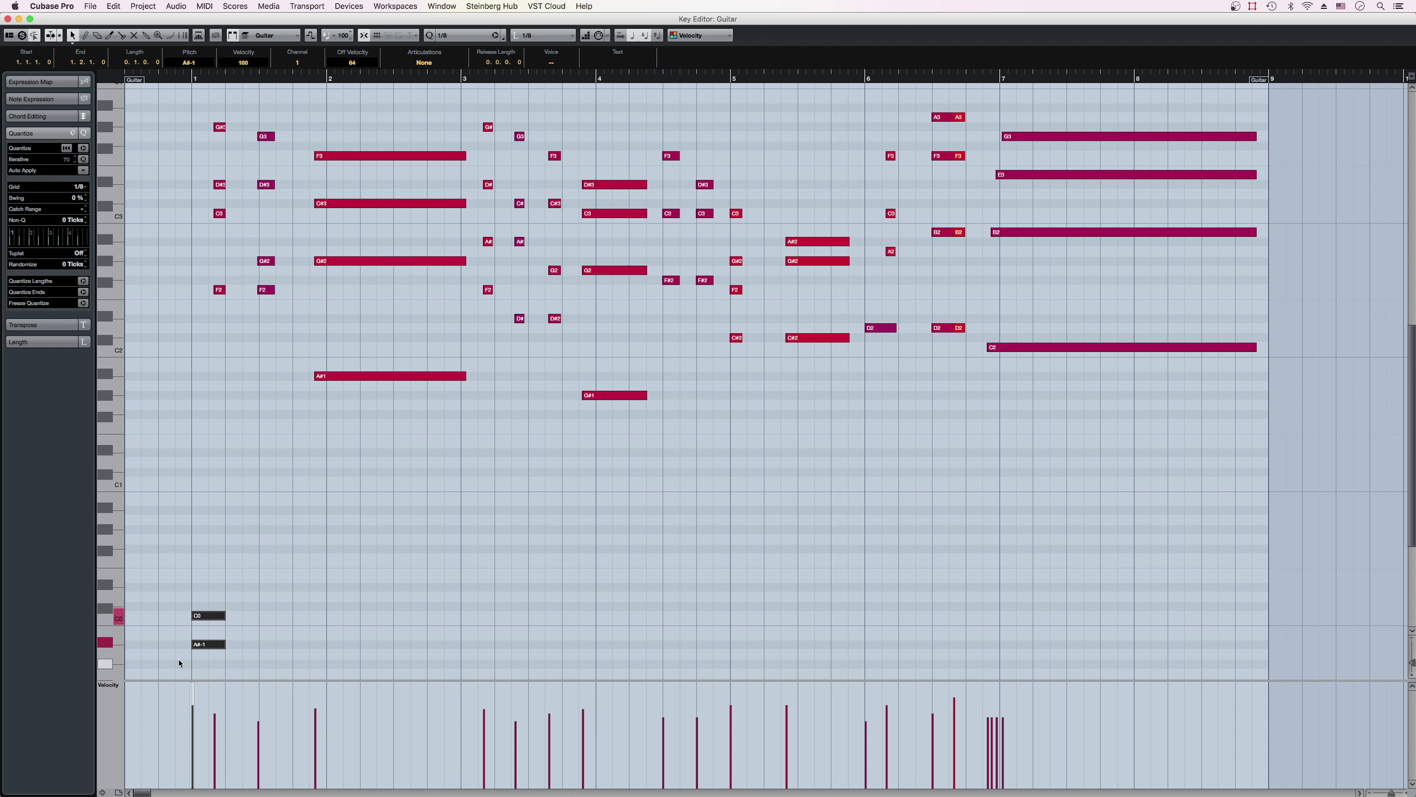
pyautogui.click(180, 662)
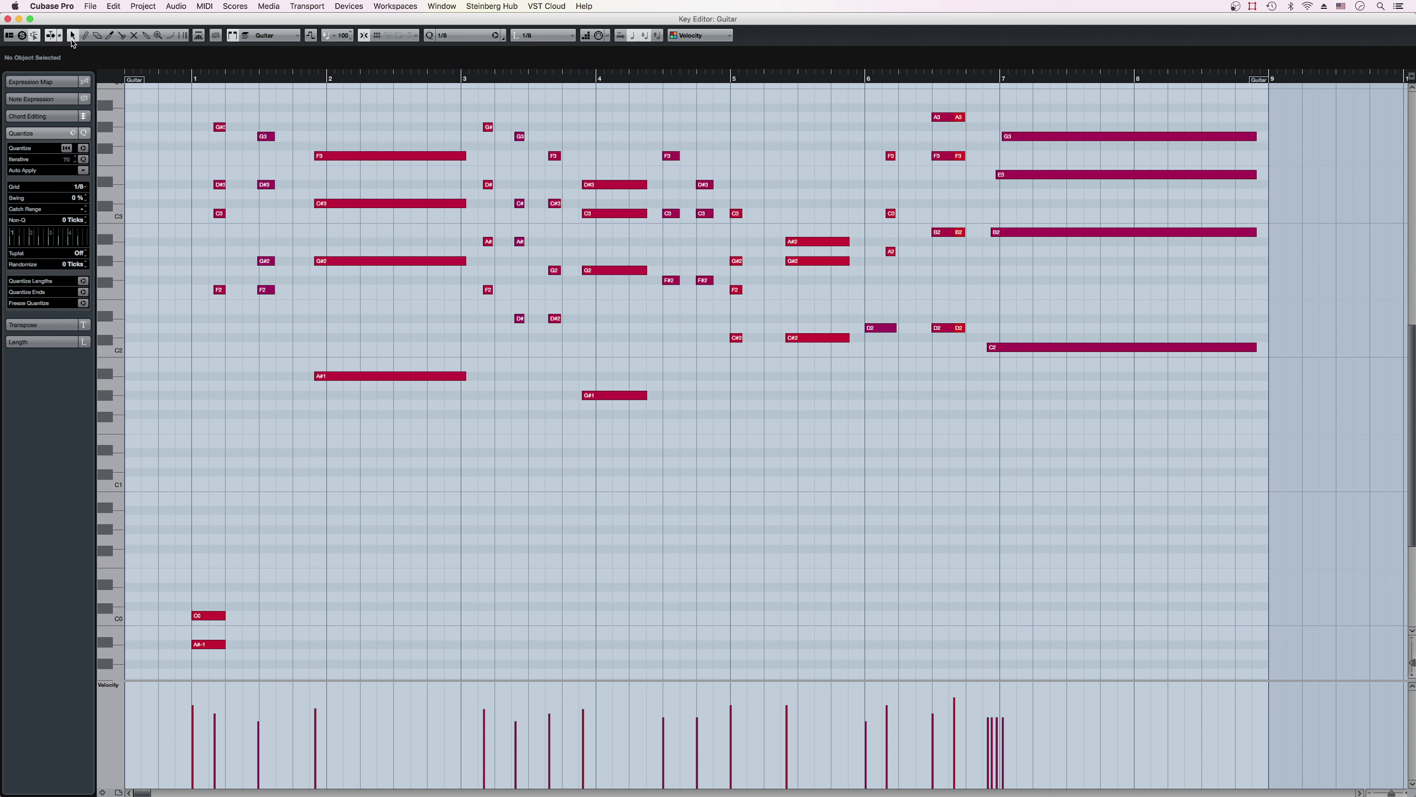
pyautogui.click(8, 19)
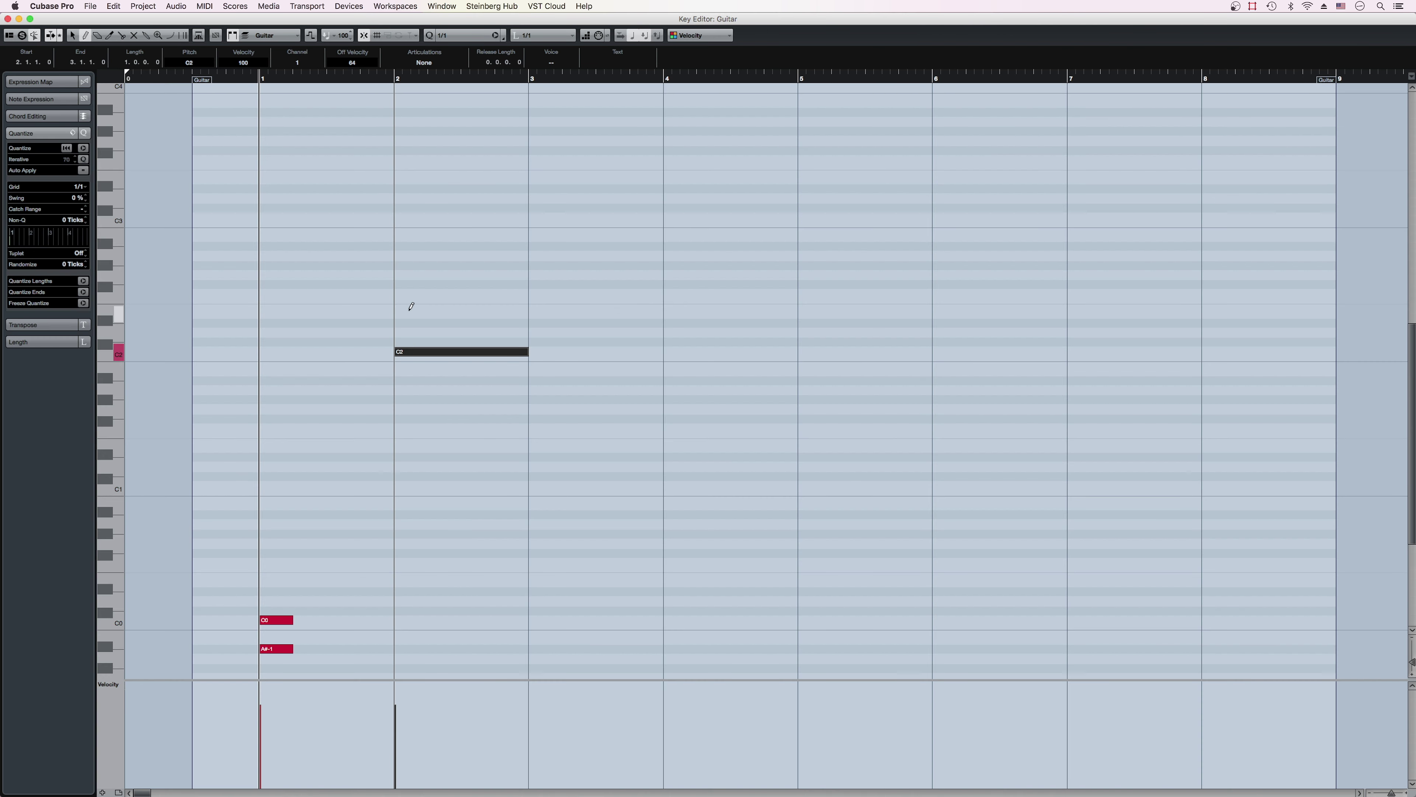
# Step: Draw one-bar chord voicings bar by bar across bars 1–8
pyautogui.click(424, 236)
pyautogui.click(552, 274)
pyautogui.click(552, 160)
pyautogui.click(552, 208)
pyautogui.click(692, 178)
pyautogui.click(691, 246)
pyautogui.click(825, 332)
pyautogui.click(811, 255)
pyautogui.click(825, 161)
pyautogui.click(959, 409)
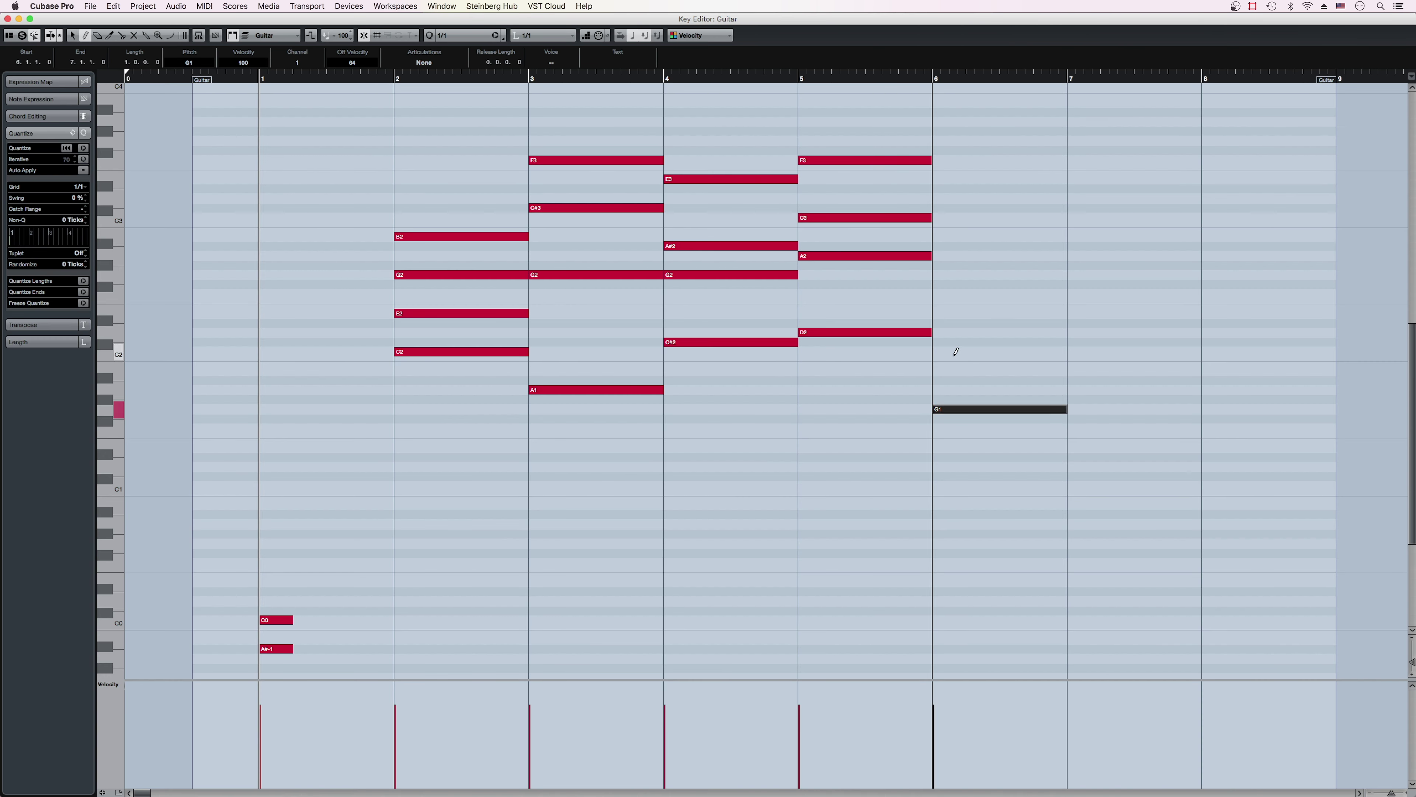
# Step: Set the grid to 1/2, then shorten and reposition the drawn chord notes
pyautogui.click(959, 264)
pyautogui.click(1093, 236)
pyautogui.click(1226, 199)
pyautogui.click(1227, 351)
pyautogui.moveTo(1086, 150); pyautogui.dragTo(1112, 418)
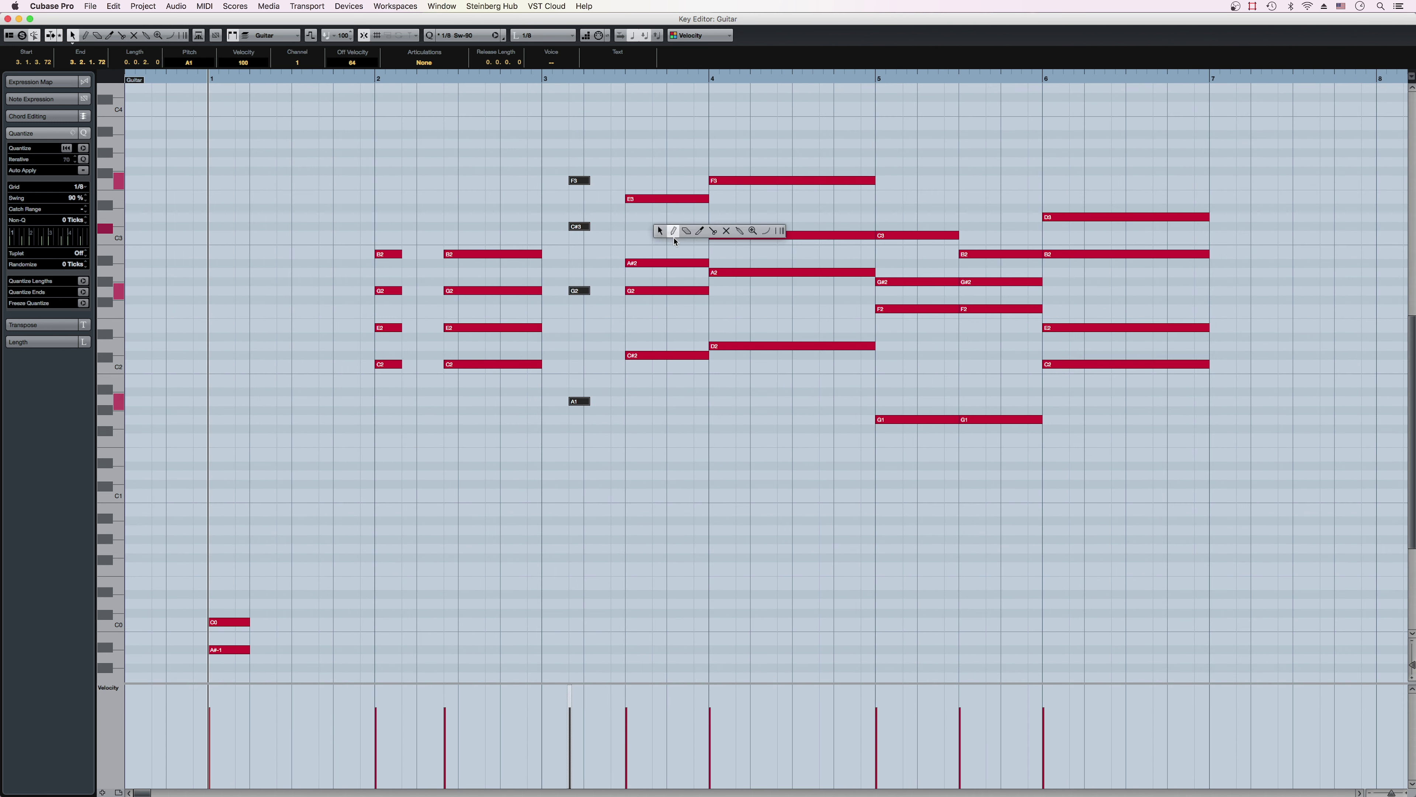
# Step: Split and shorten the notes around bars 3–5, then play back the new comping
pyautogui.click(750, 338)
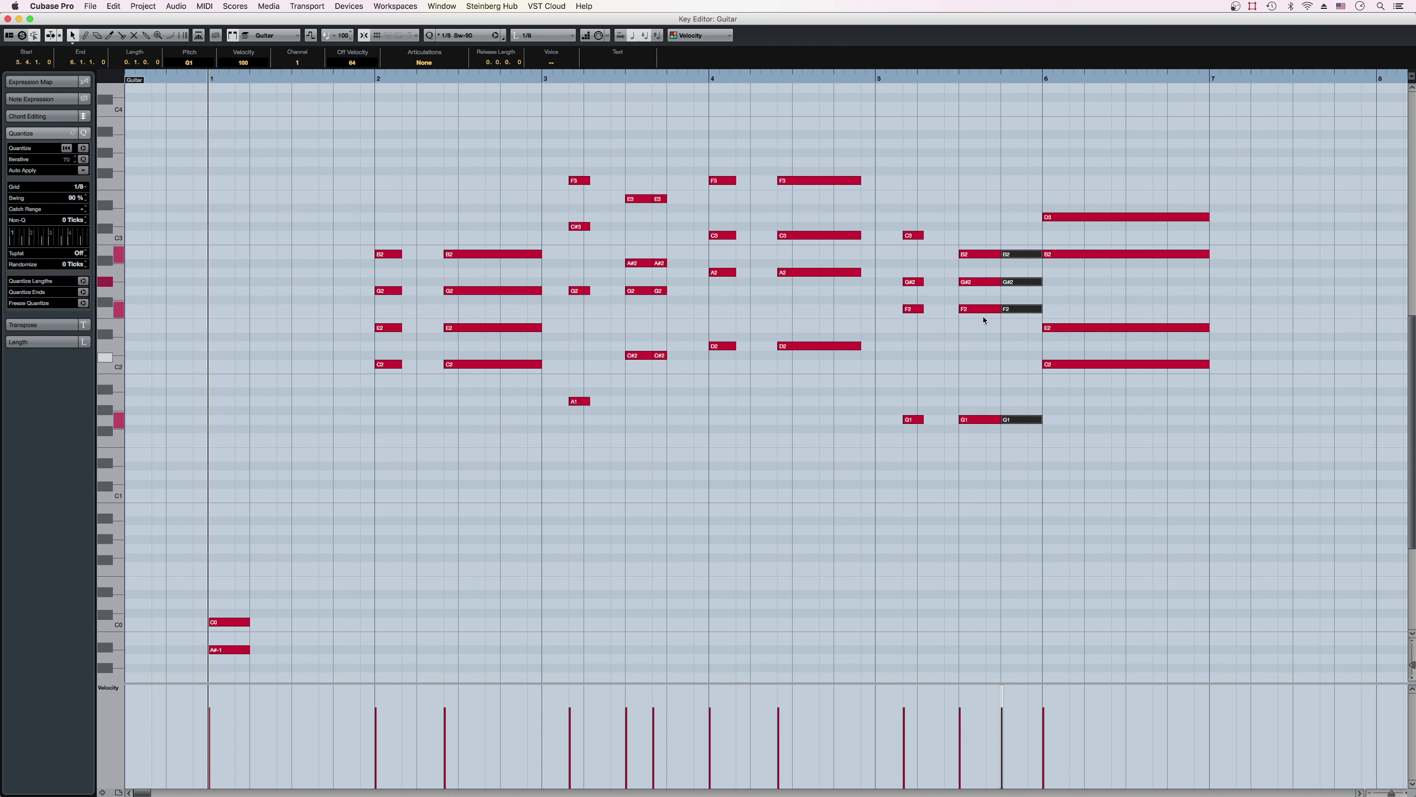
pyautogui.click(543, 35)
pyautogui.click(543, 56)
pyautogui.click(209, 97)
pyautogui.press('space')
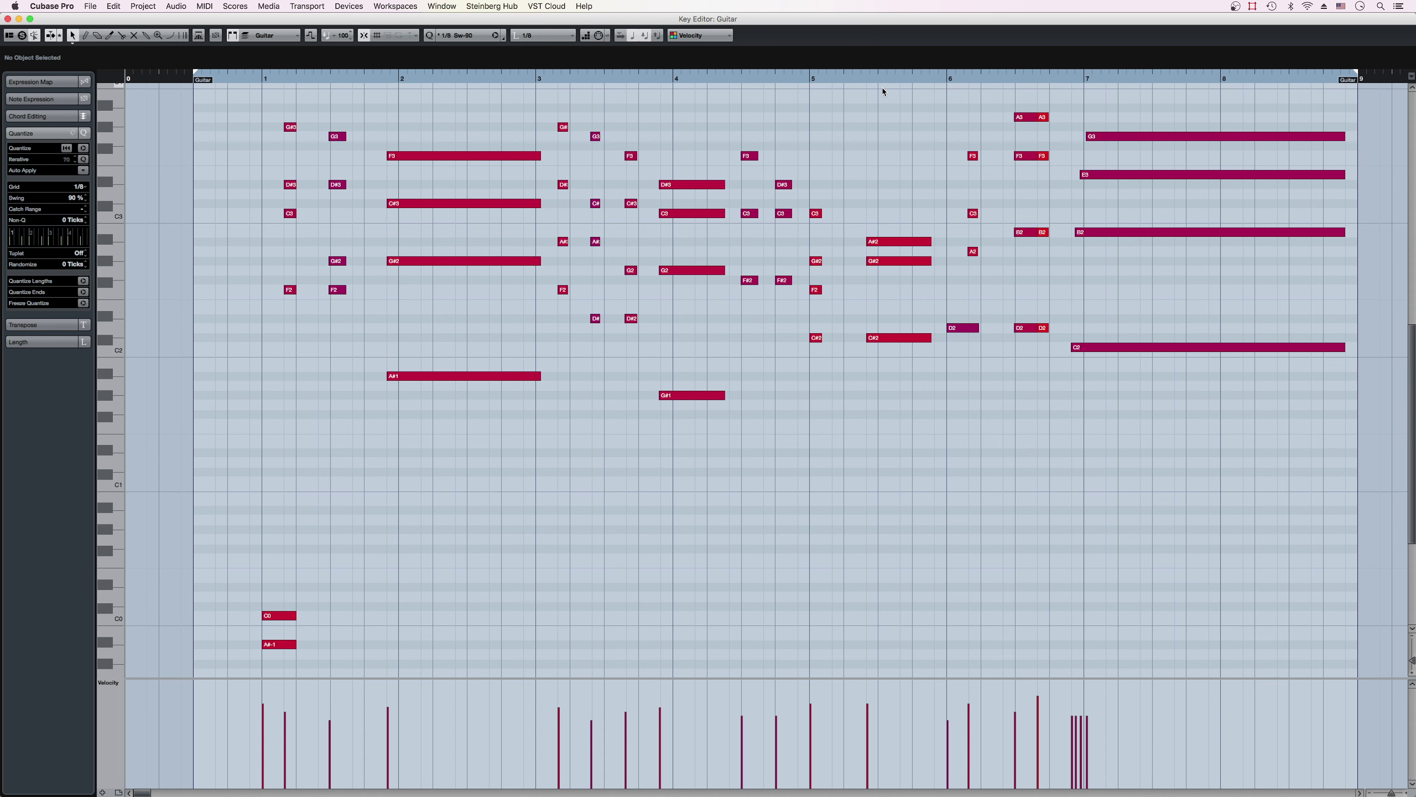
# Step: Select the bar 6 F3-C3-A2-D2 chord and long G3-E3-B2-C2 chord, then play them
pyautogui.moveTo(987, 125); pyautogui.dragTo(971, 372)
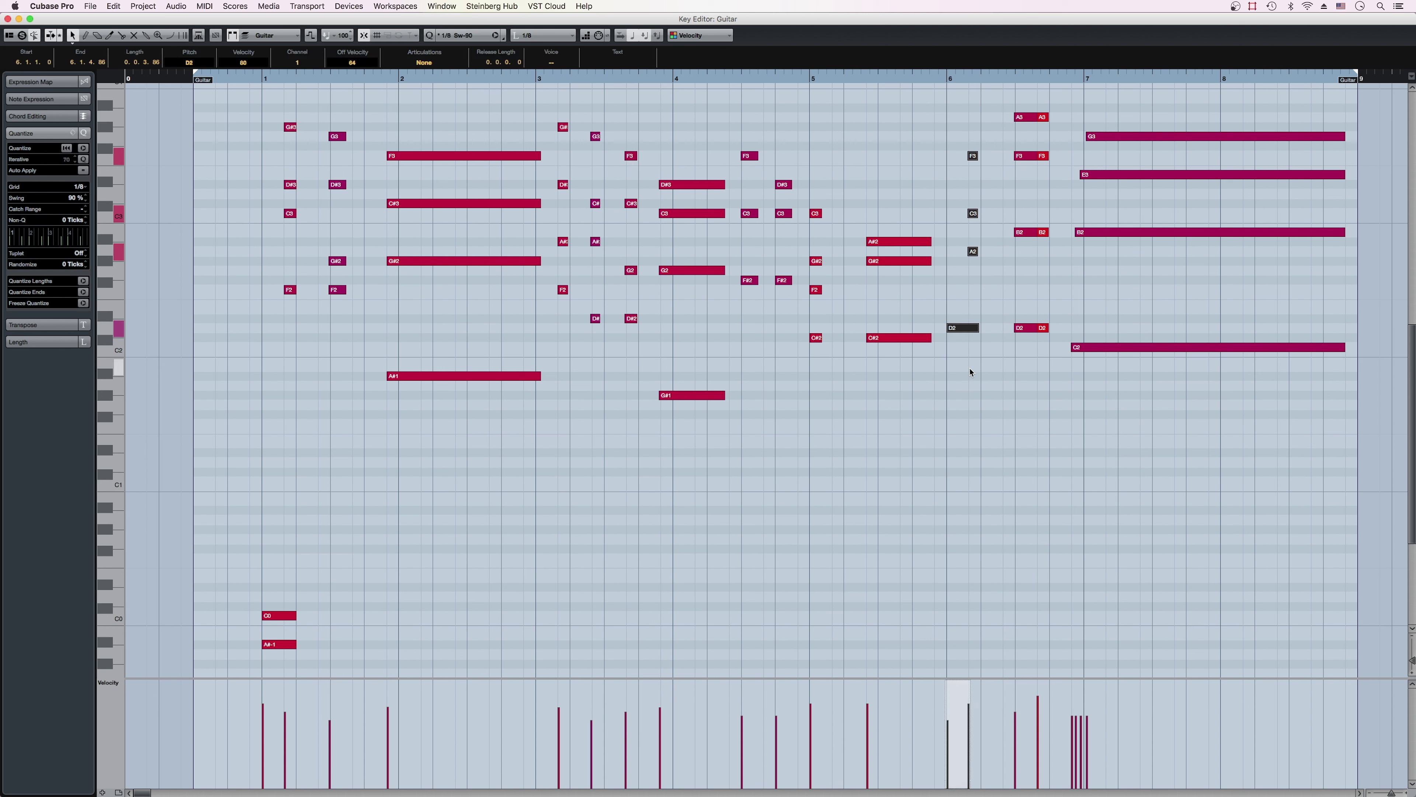
pyautogui.moveTo(1107, 126); pyautogui.dragTo(1141, 397)
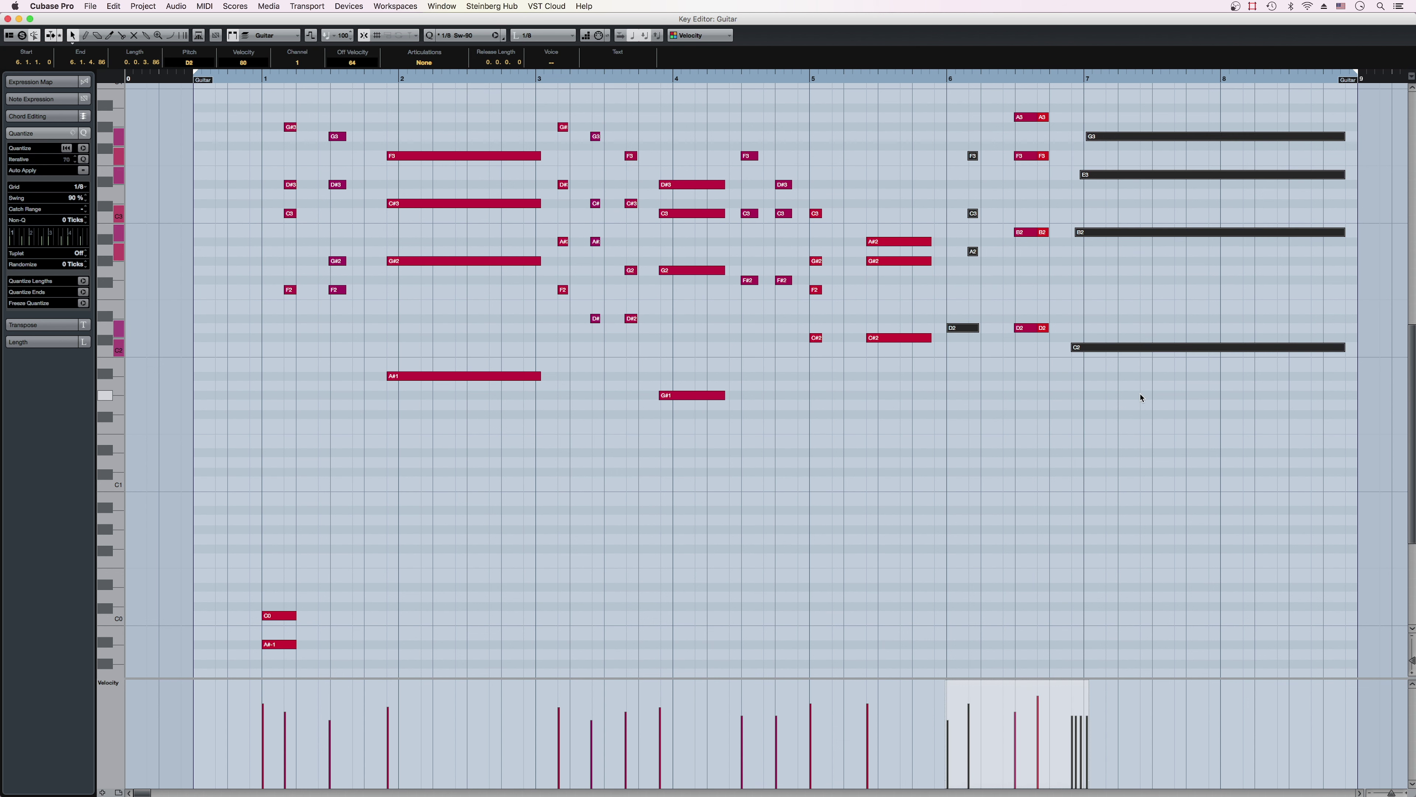
pyautogui.click(1141, 397)
pyautogui.moveTo(970, 126); pyautogui.dragTo(981, 408)
pyautogui.click(981, 407)
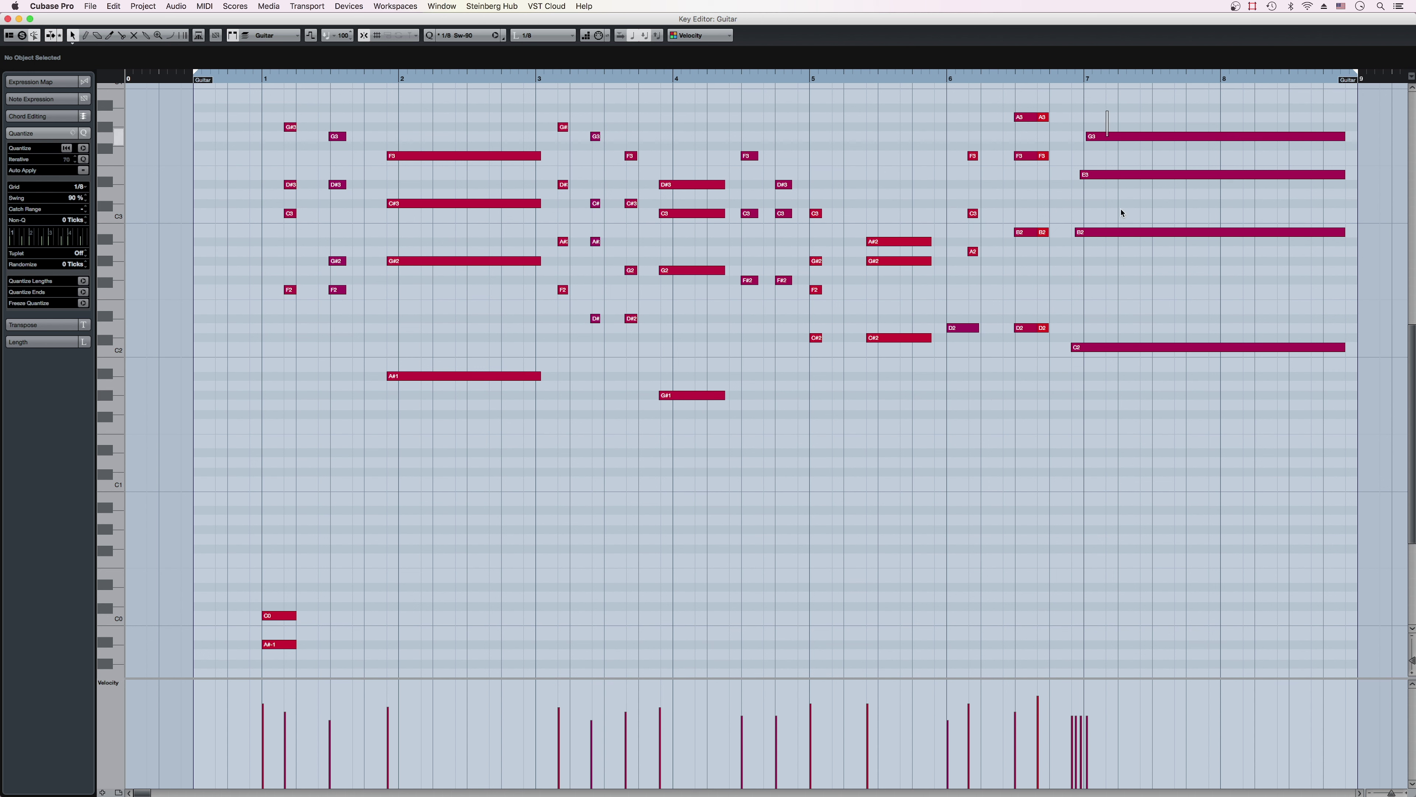
pyautogui.moveTo(1122, 212); pyautogui.dragTo(1157, 419)
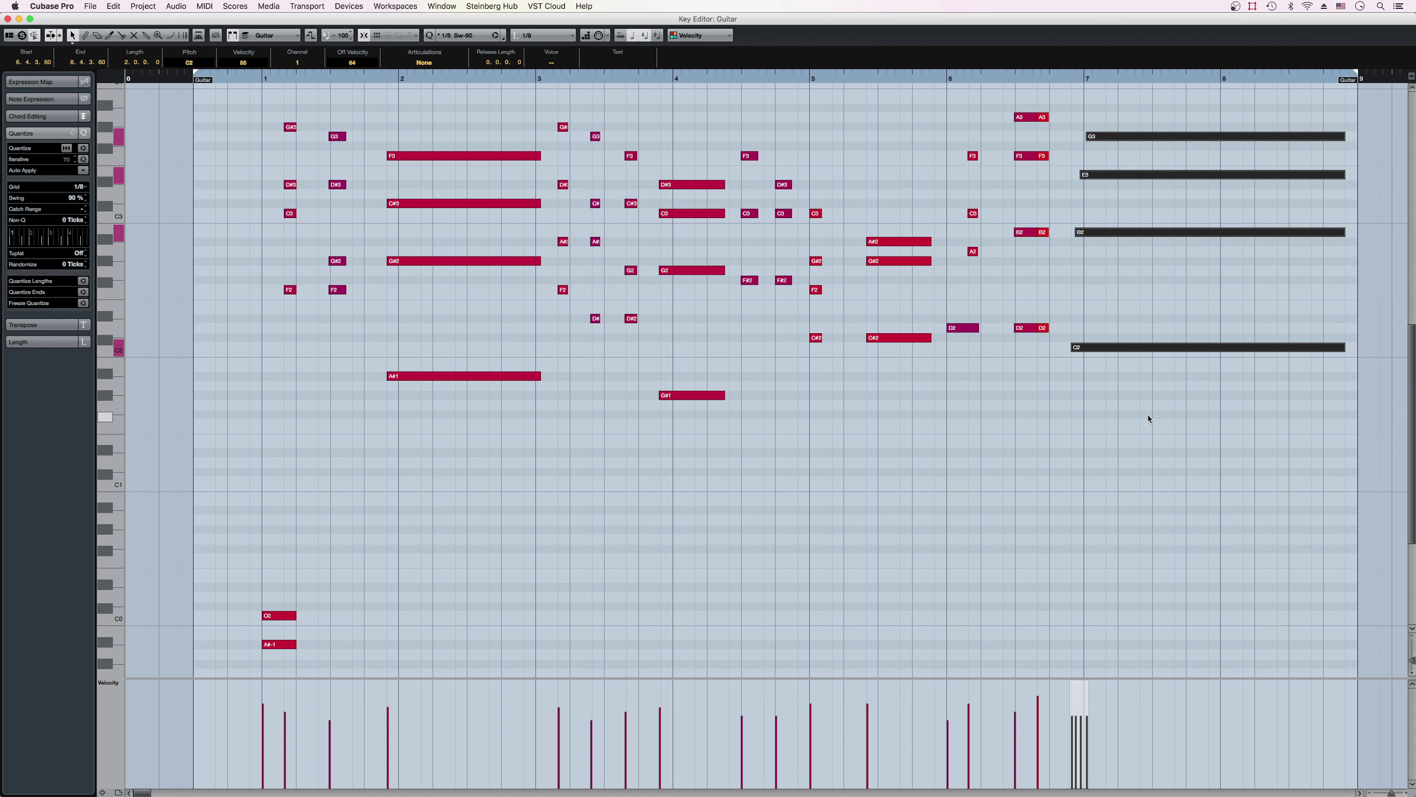
pyautogui.moveTo(996, 146); pyautogui.dragTo(925, 357)
pyautogui.press('space')
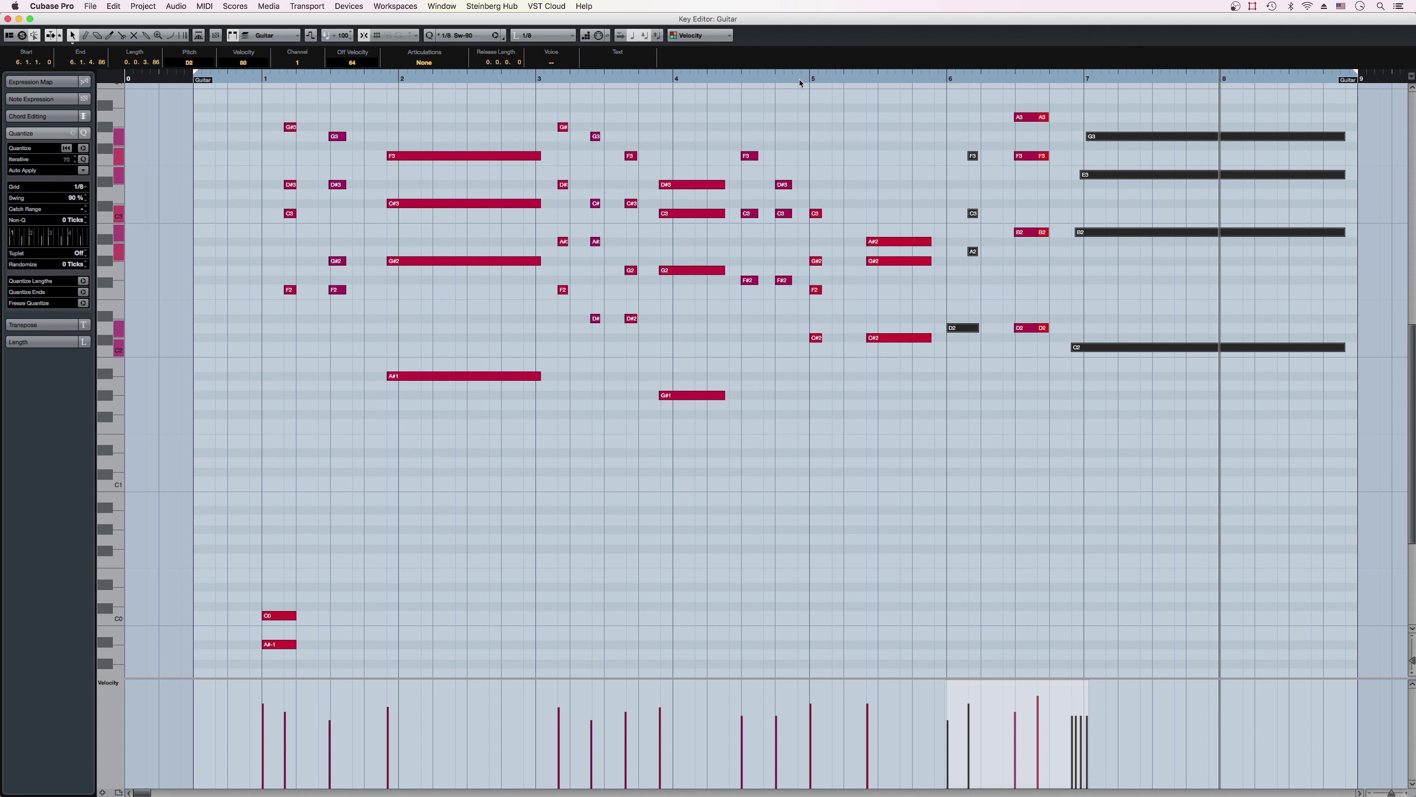
# Step: Add a one-beat A1 bass note in bar 3 and trim the bar 5 chord notes
pyautogui.click(563, 389)
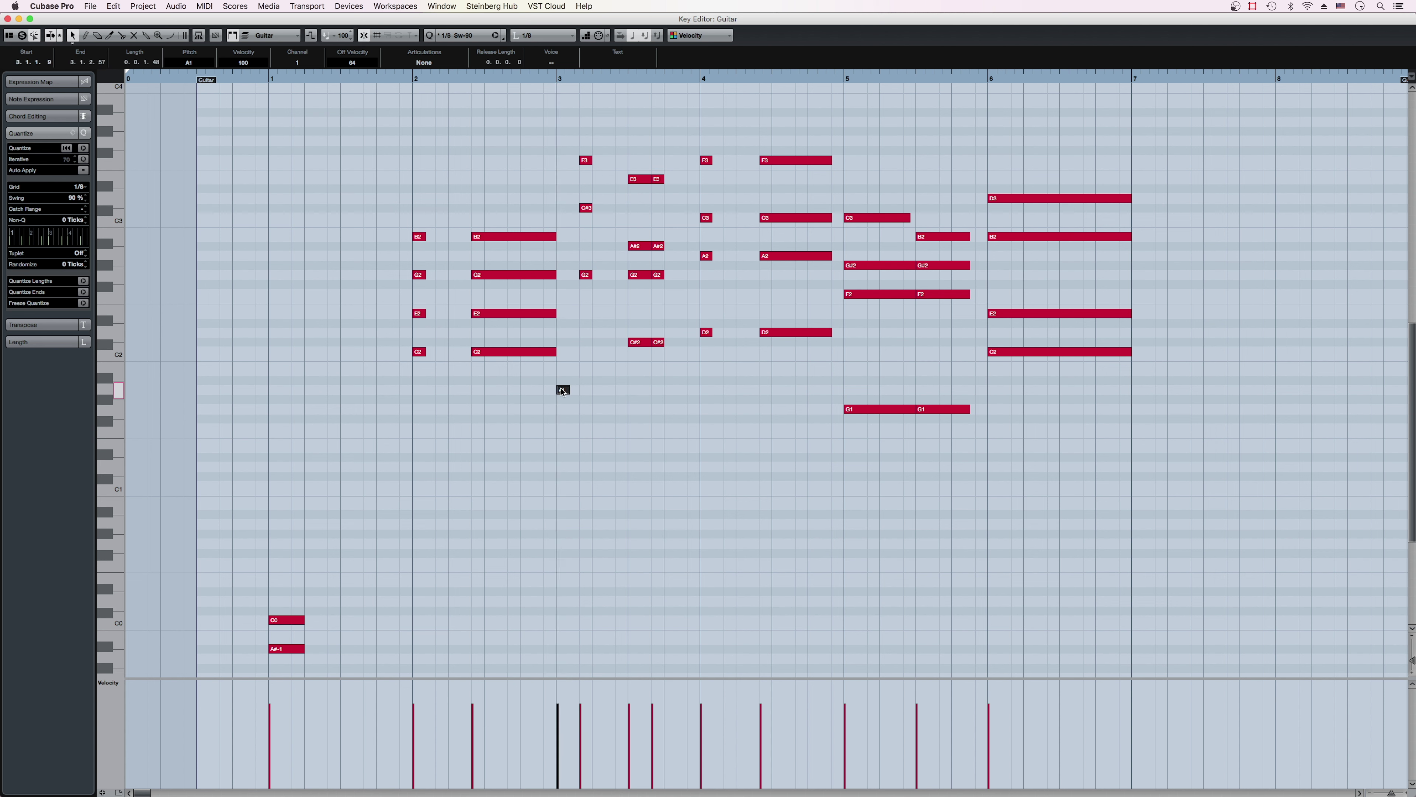
pyautogui.moveTo(569, 392); pyautogui.dragTo(585, 400)
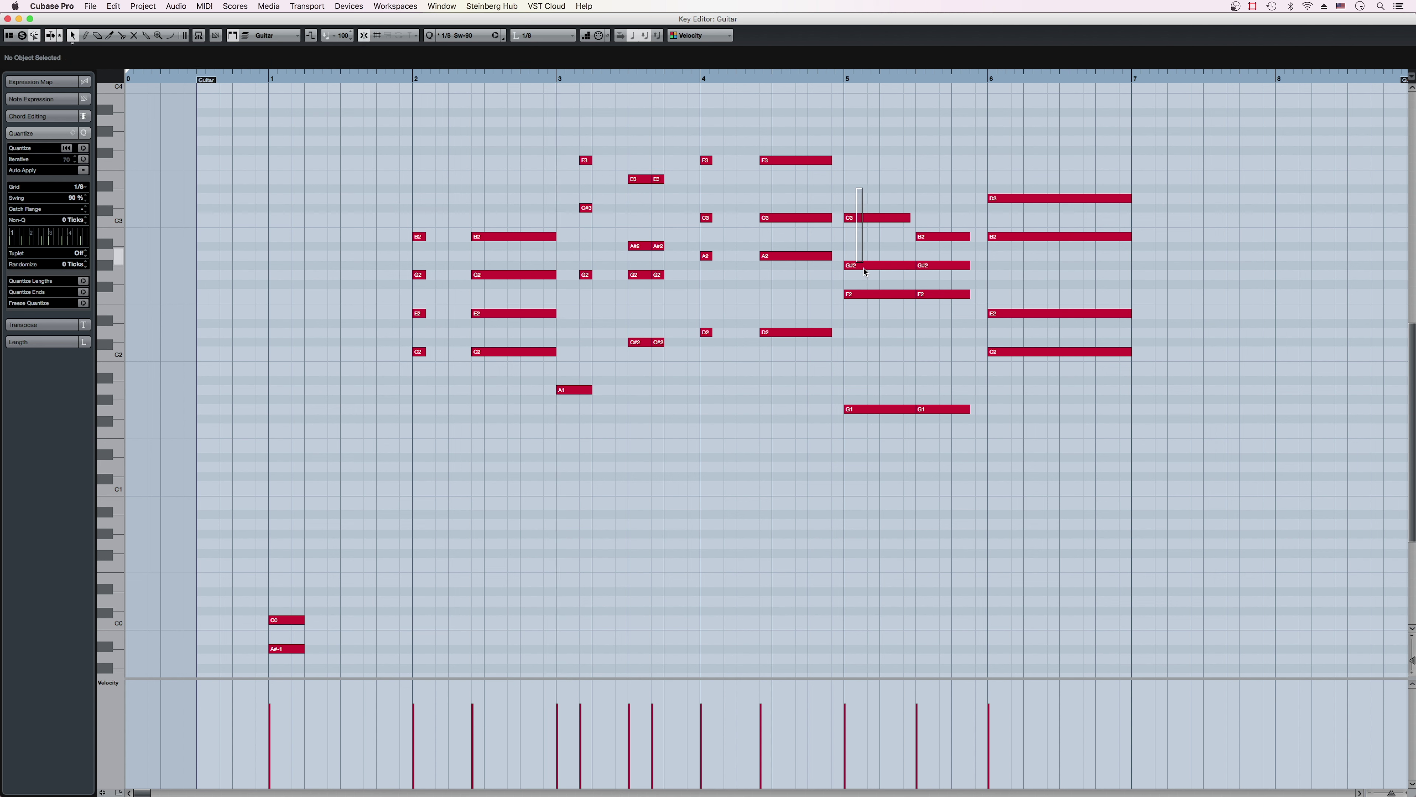
pyautogui.moveTo(859, 187); pyautogui.dragTo(868, 295)
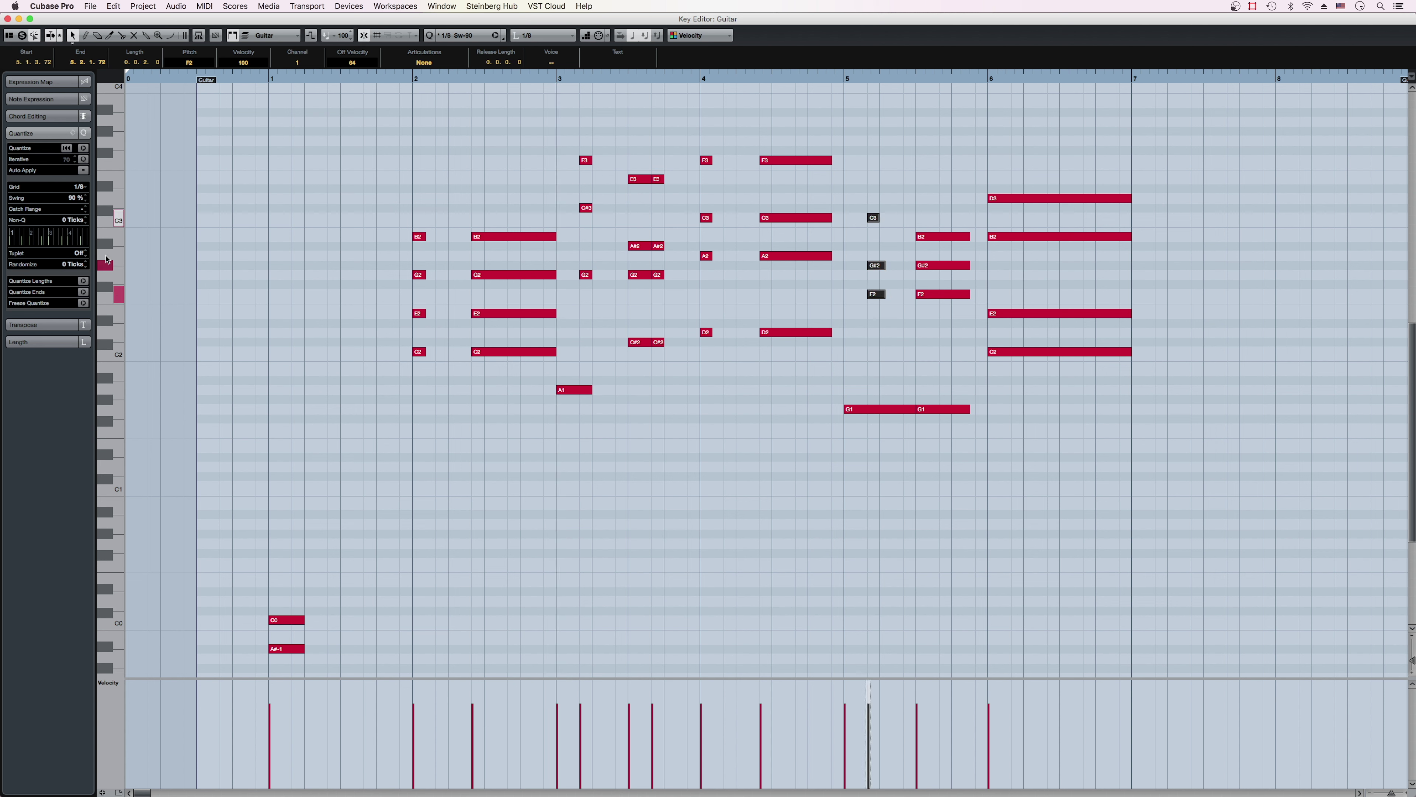
pyautogui.moveTo(915, 410); pyautogui.dragTo(880, 410)
pyautogui.moveTo(927, 178); pyautogui.dragTo(952, 421)
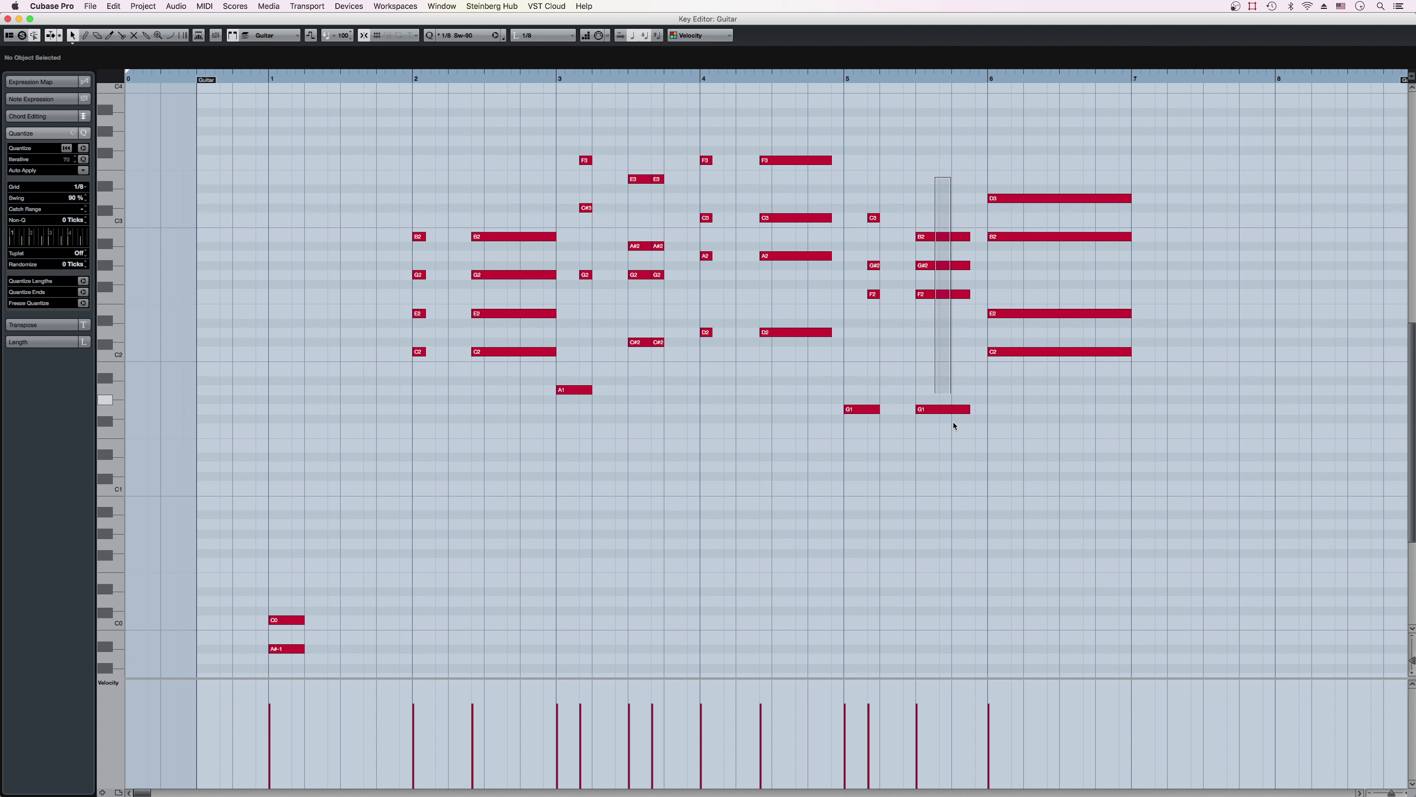
pyautogui.moveTo(663, 138); pyautogui.dragTo(639, 343)
# Step: Split the bar 5 B2, G#2, F2 and G1 notes and shorten their right halves
pyautogui.rightClick(958, 201)
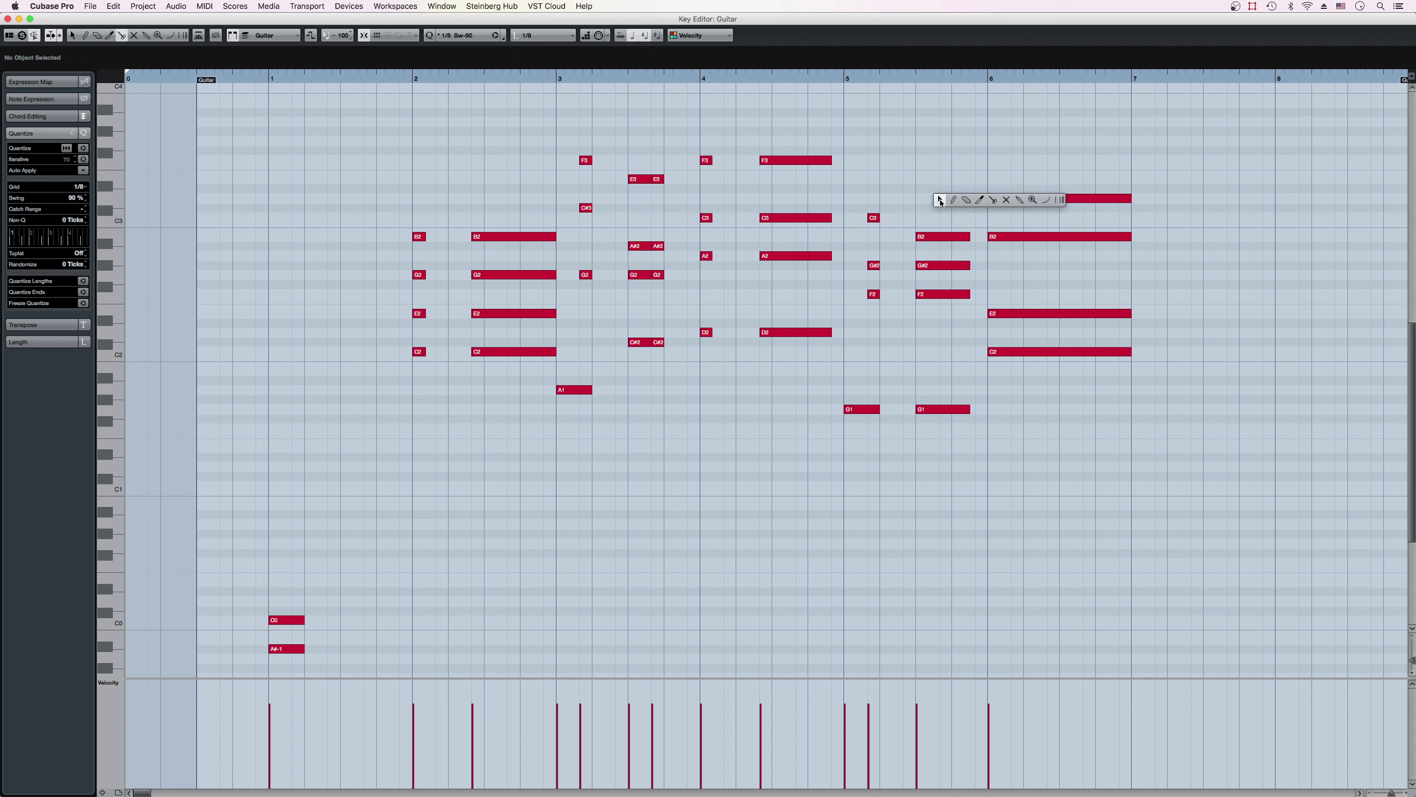
pyautogui.moveTo(930, 192); pyautogui.dragTo(976, 421)
pyautogui.rightClick(980, 440)
pyautogui.click(1004, 439)
pyautogui.click(940, 410)
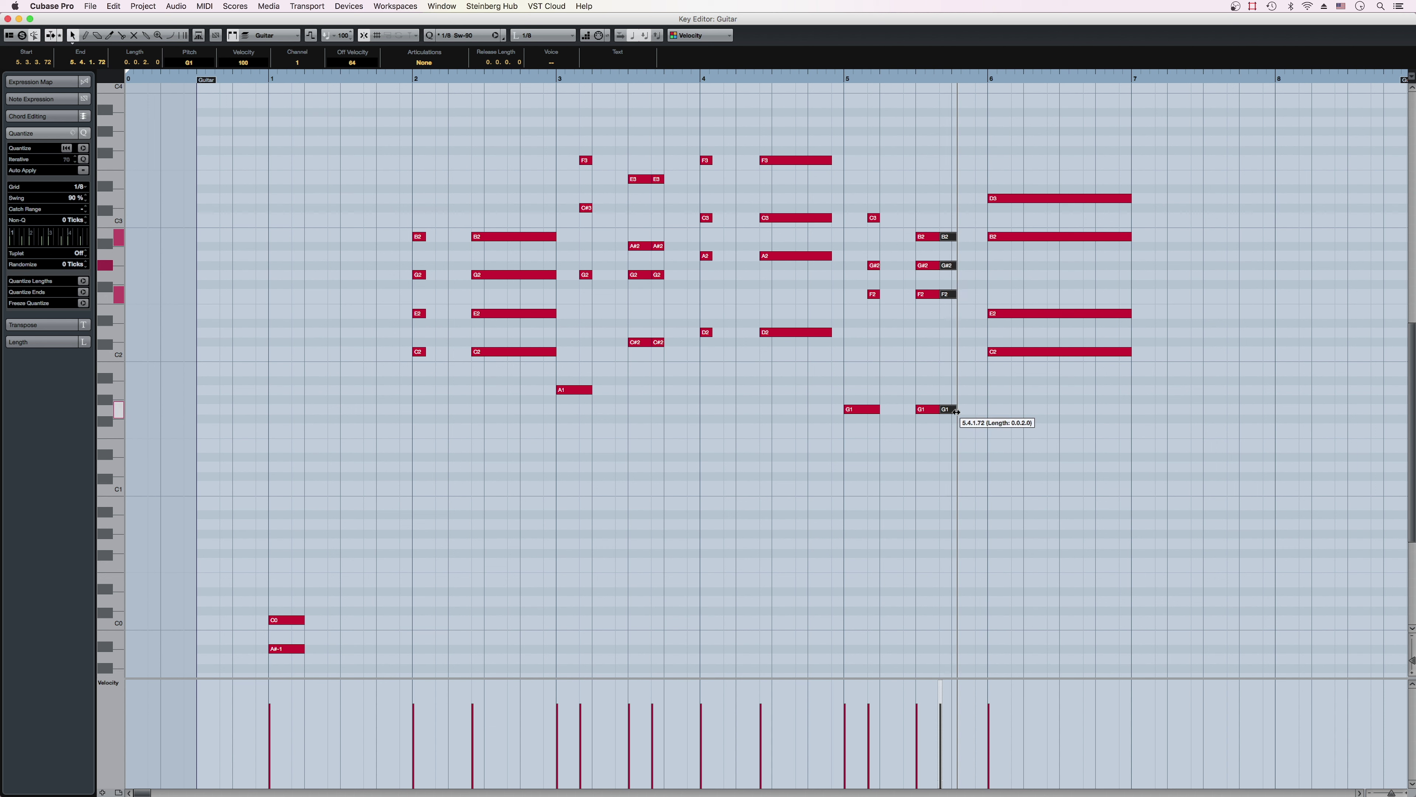
pyautogui.click(83, 293)
pyautogui.click(990, 322)
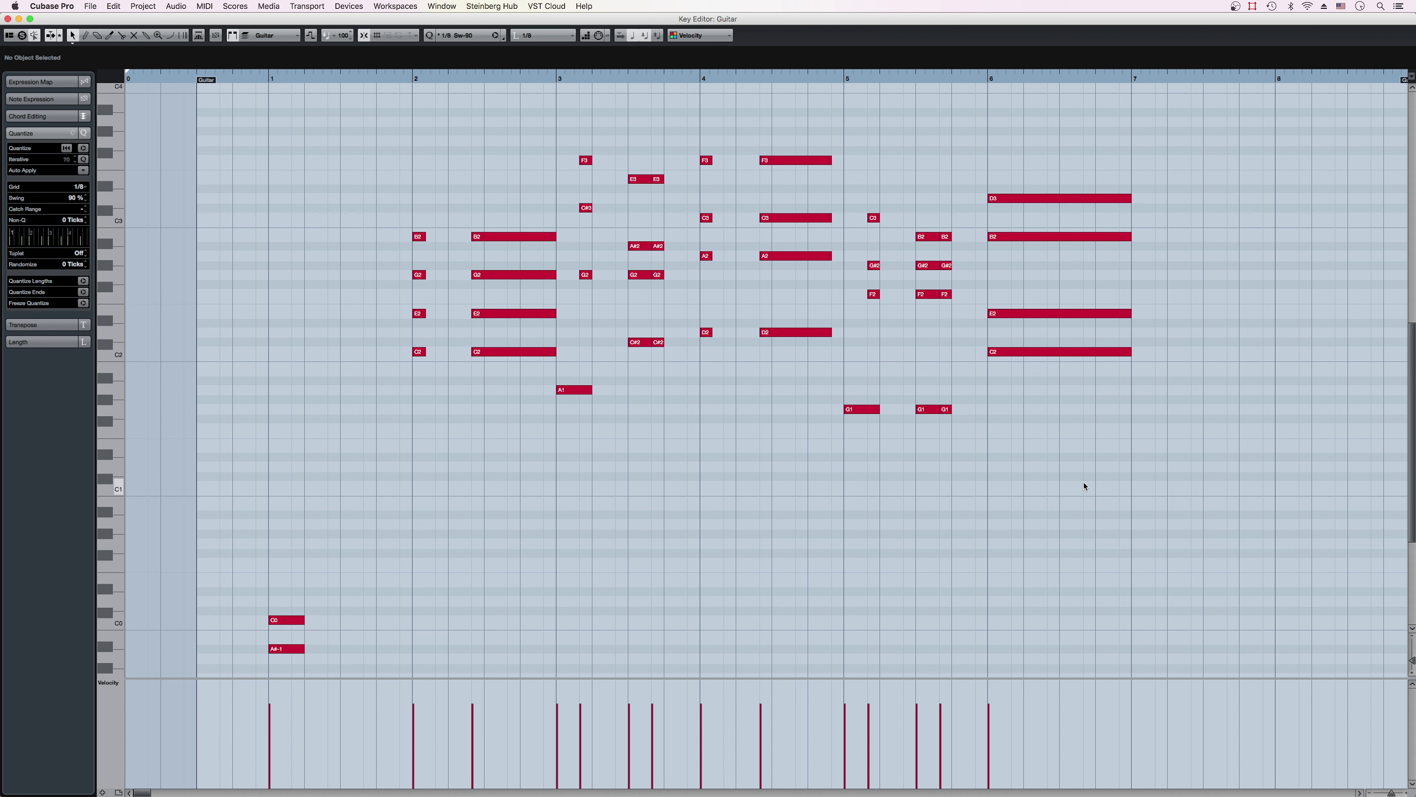
# Step: Stagger the bar 6 chord's C2, E2 and B2 starts into an even roll
pyautogui.moveTo(988, 351); pyautogui.dragTo(971, 313)
pyautogui.moveTo(991, 236); pyautogui.dragTo(982, 237)
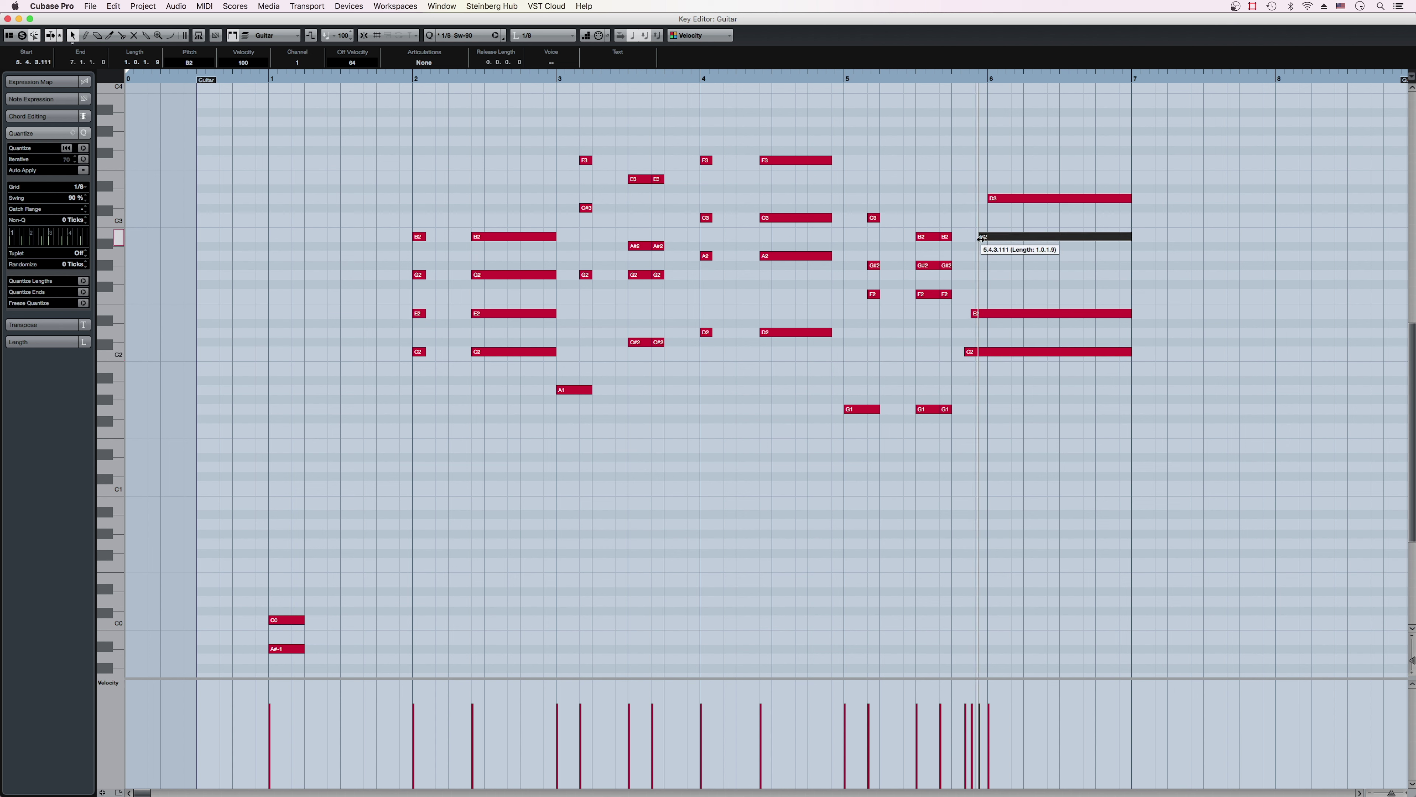
pyautogui.moveTo(971, 313); pyautogui.dragTo(974, 352)
pyautogui.click(990, 198)
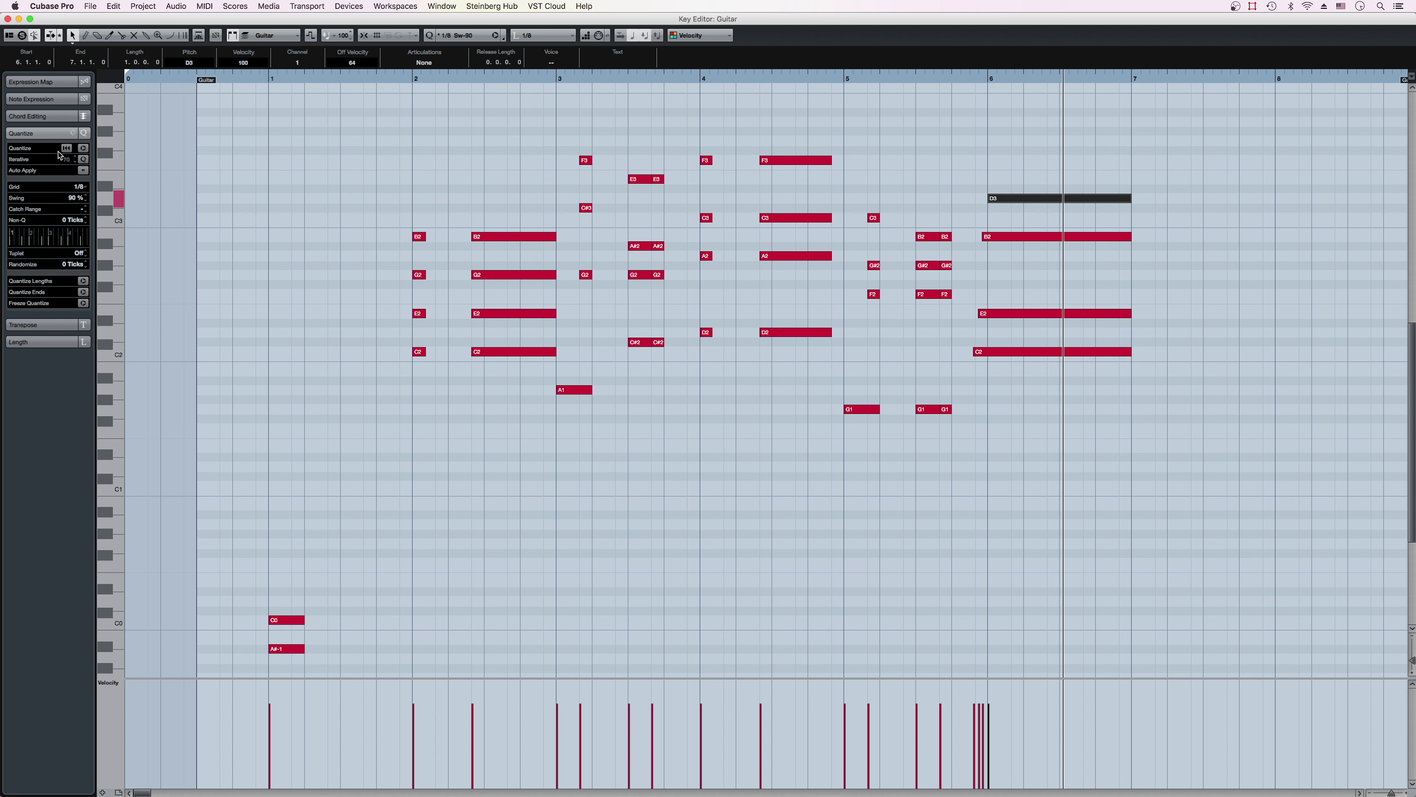
pyautogui.click(167, 396)
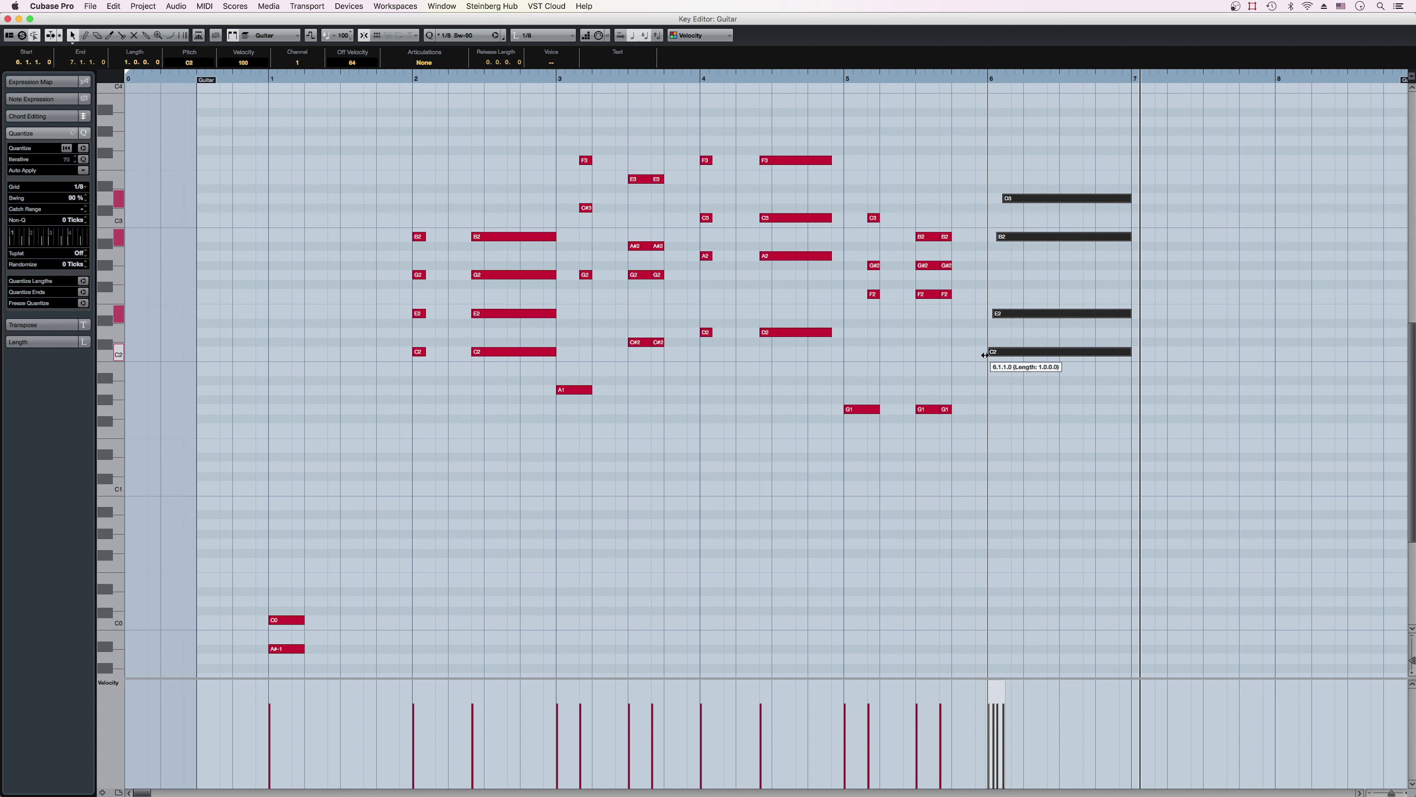
pyautogui.moveTo(1002, 198); pyautogui.dragTo(1003, 199)
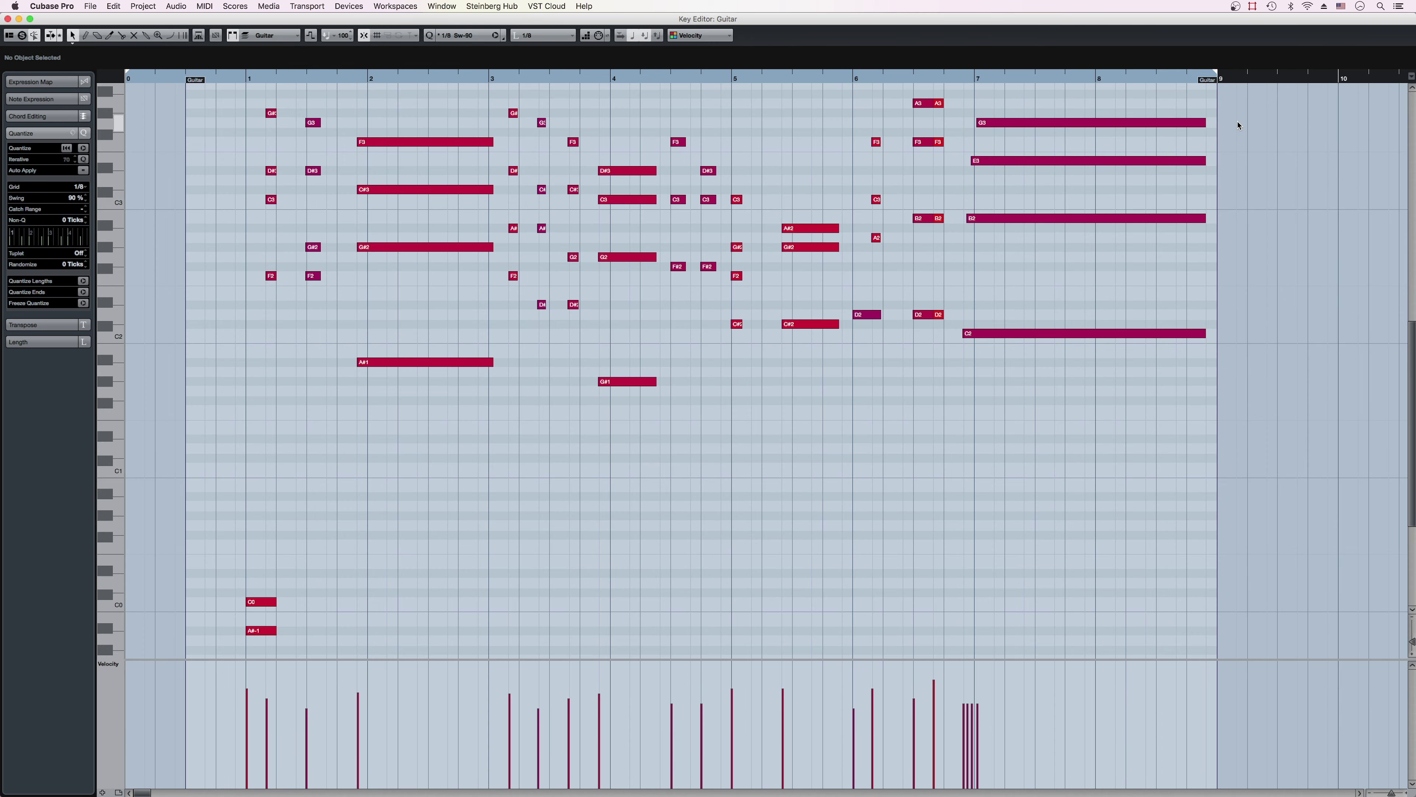
# Step: Select every chord cluster, through the A3-F3-B2-D2 chord, and play from bar 1
pyautogui.moveTo(390, 107); pyautogui.dragTo(424, 371)
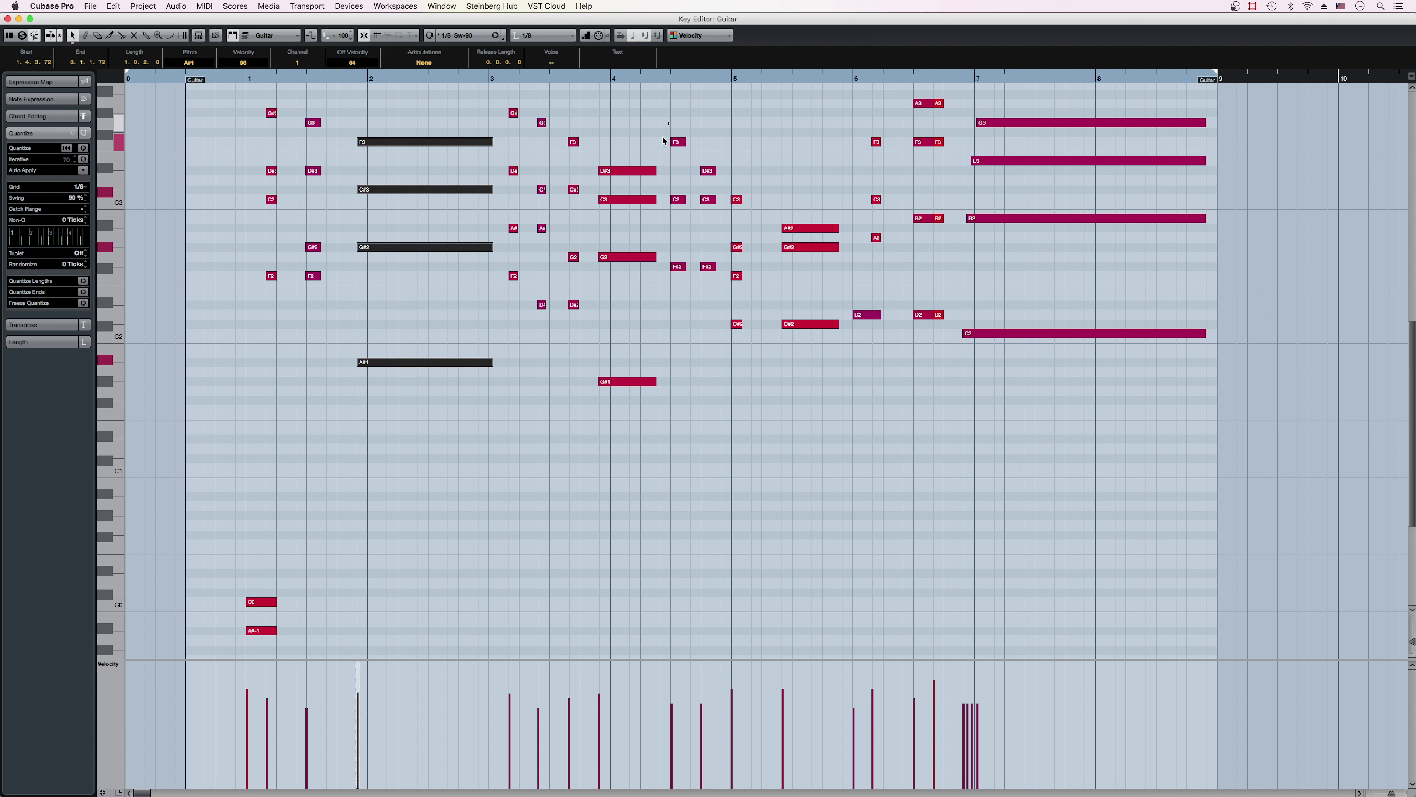
pyautogui.moveTo(644, 141); pyautogui.dragTo(646, 386)
pyautogui.moveTo(811, 175); pyautogui.dragTo(812, 326)
pyautogui.moveTo(274, 83); pyautogui.dragTo(267, 327)
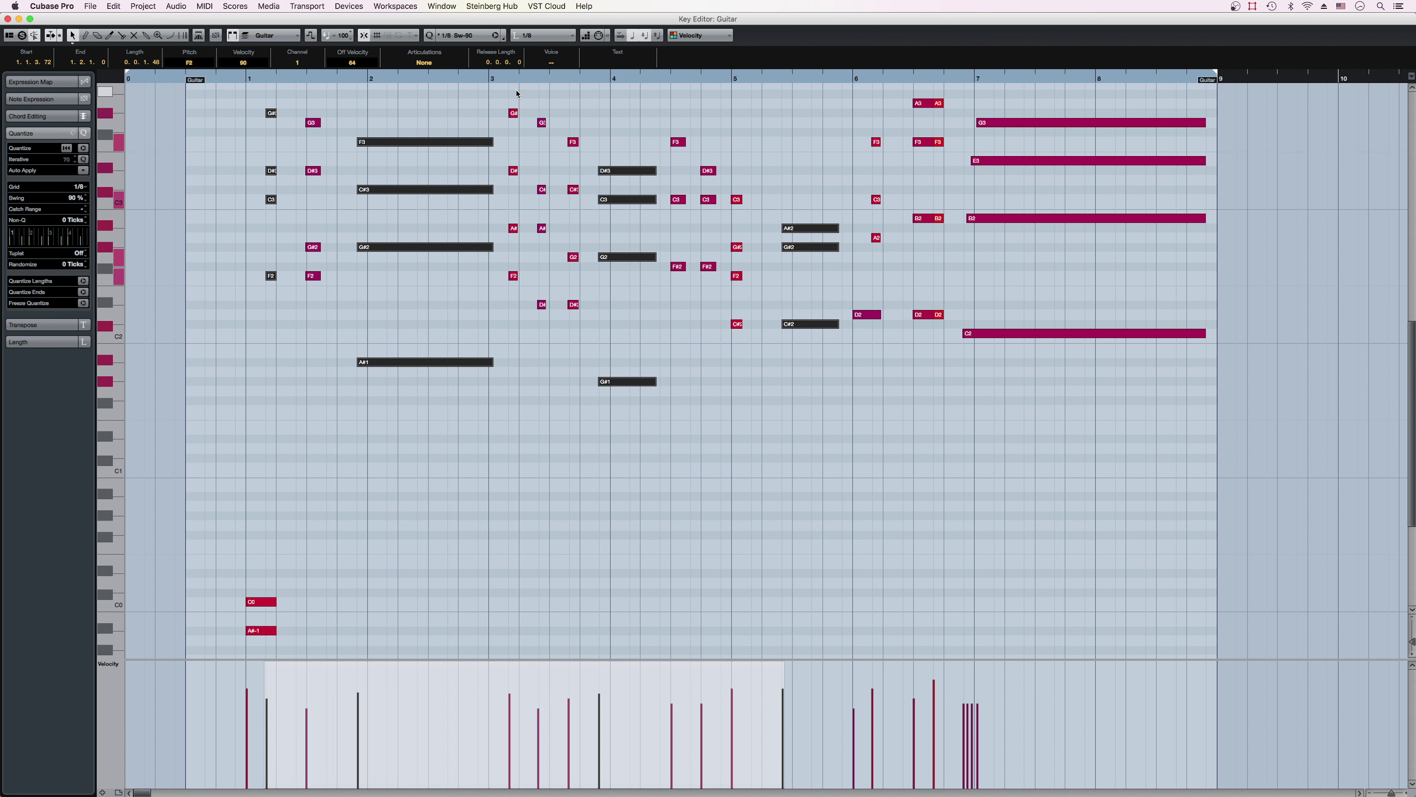
pyautogui.moveTo(514, 92); pyautogui.dragTo(500, 322)
pyautogui.moveTo(577, 124); pyautogui.dragTo(568, 310)
pyautogui.moveTo(734, 169); pyautogui.dragTo(762, 148)
pyautogui.moveTo(867, 115); pyautogui.dragTo(874, 299)
pyautogui.moveTo(944, 97); pyautogui.dragTo(950, 321)
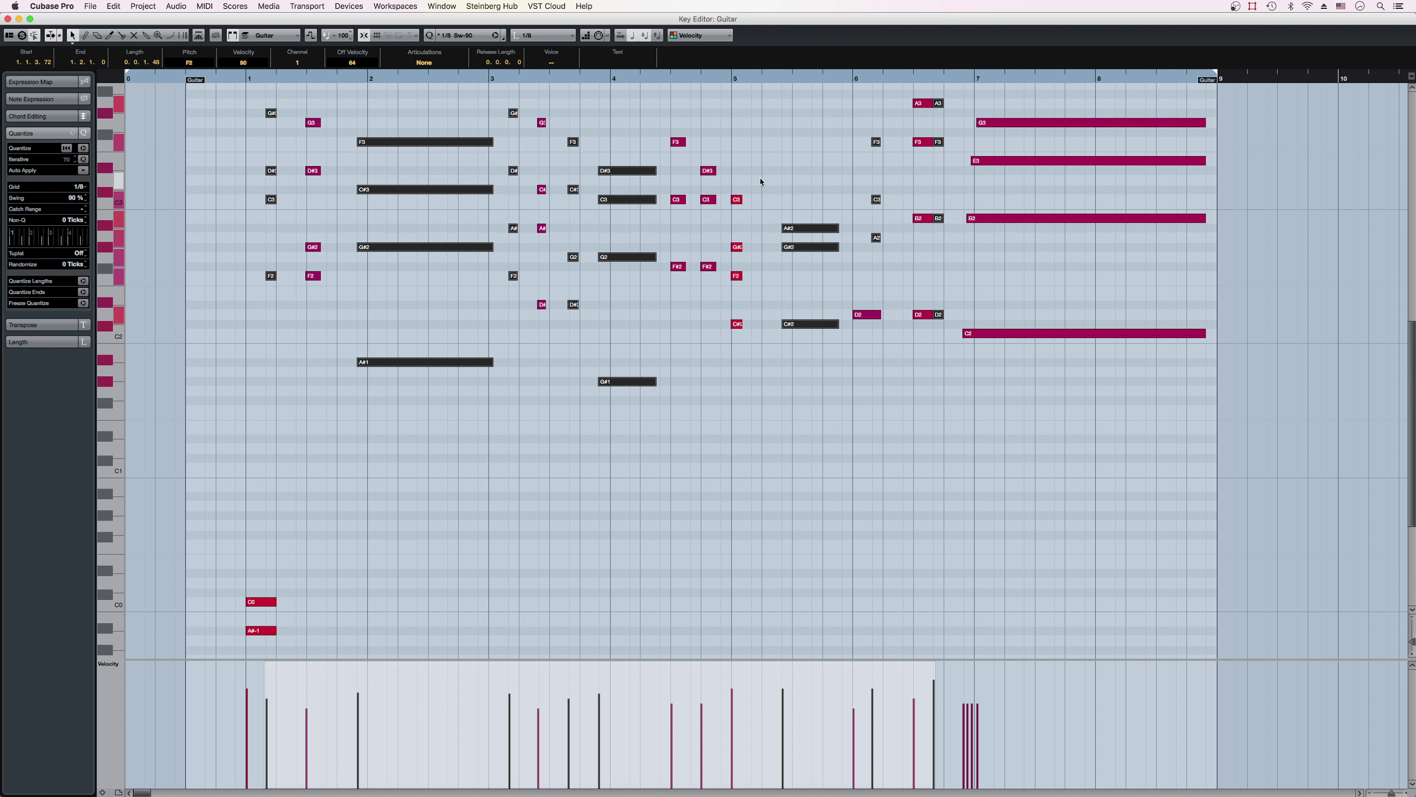
pyautogui.click(245, 82)
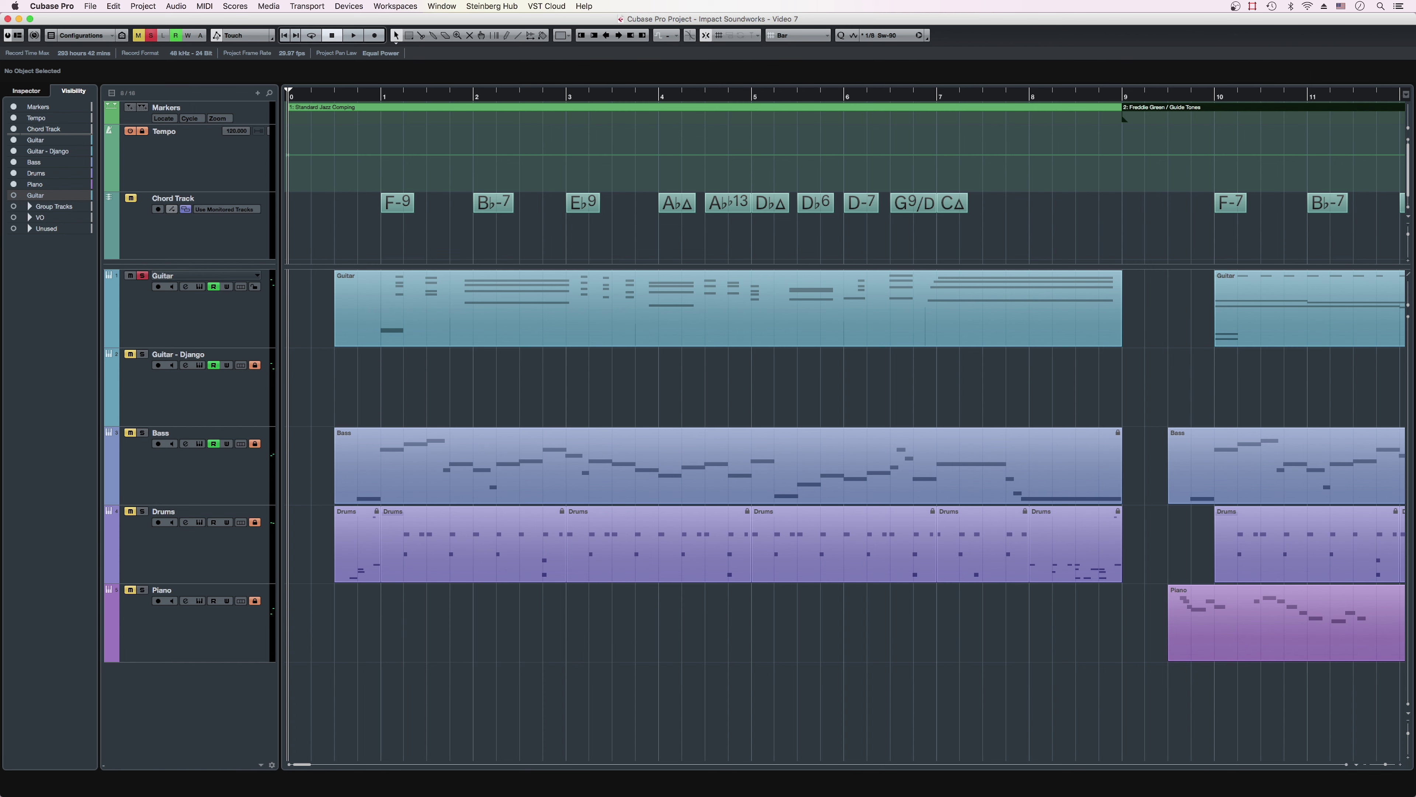
# Step: Select the Guitar track and open its Shreddage 3 Archtop instrument window
pyautogui.click(176, 313)
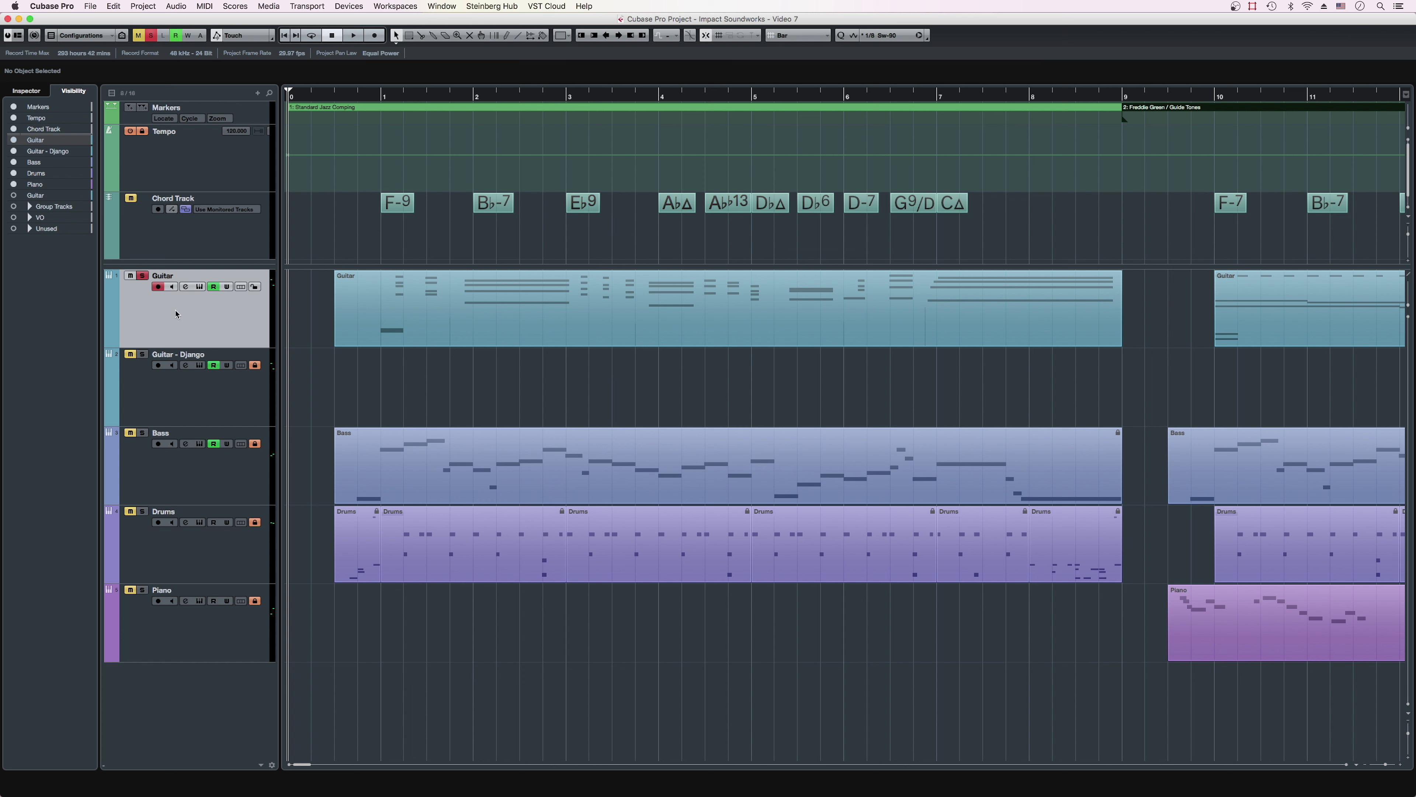
pyautogui.click(201, 286)
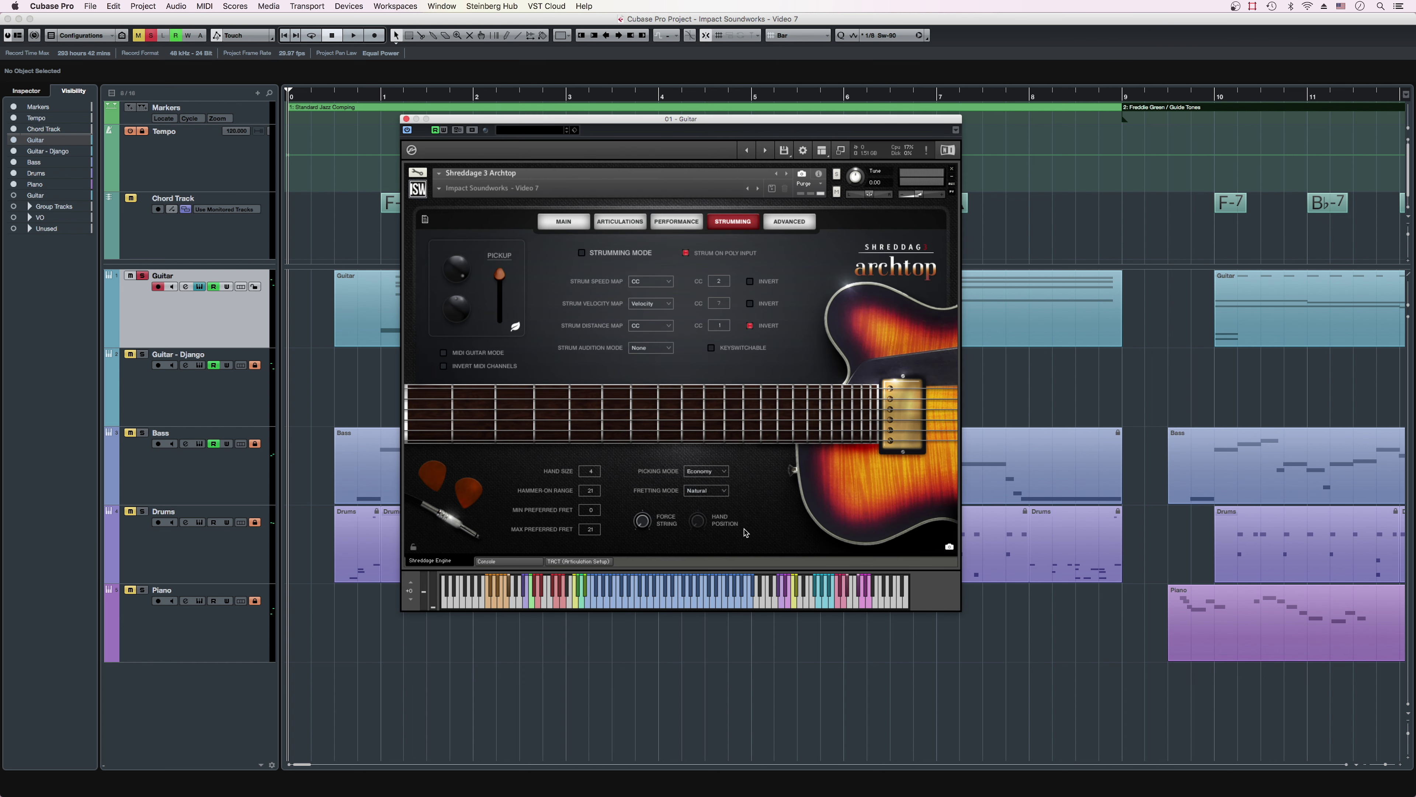
# Step: Set Hand Position to Learn MIDI CC# Automation and reopen the Guitar part's notes
pyautogui.rightClick(694, 527)
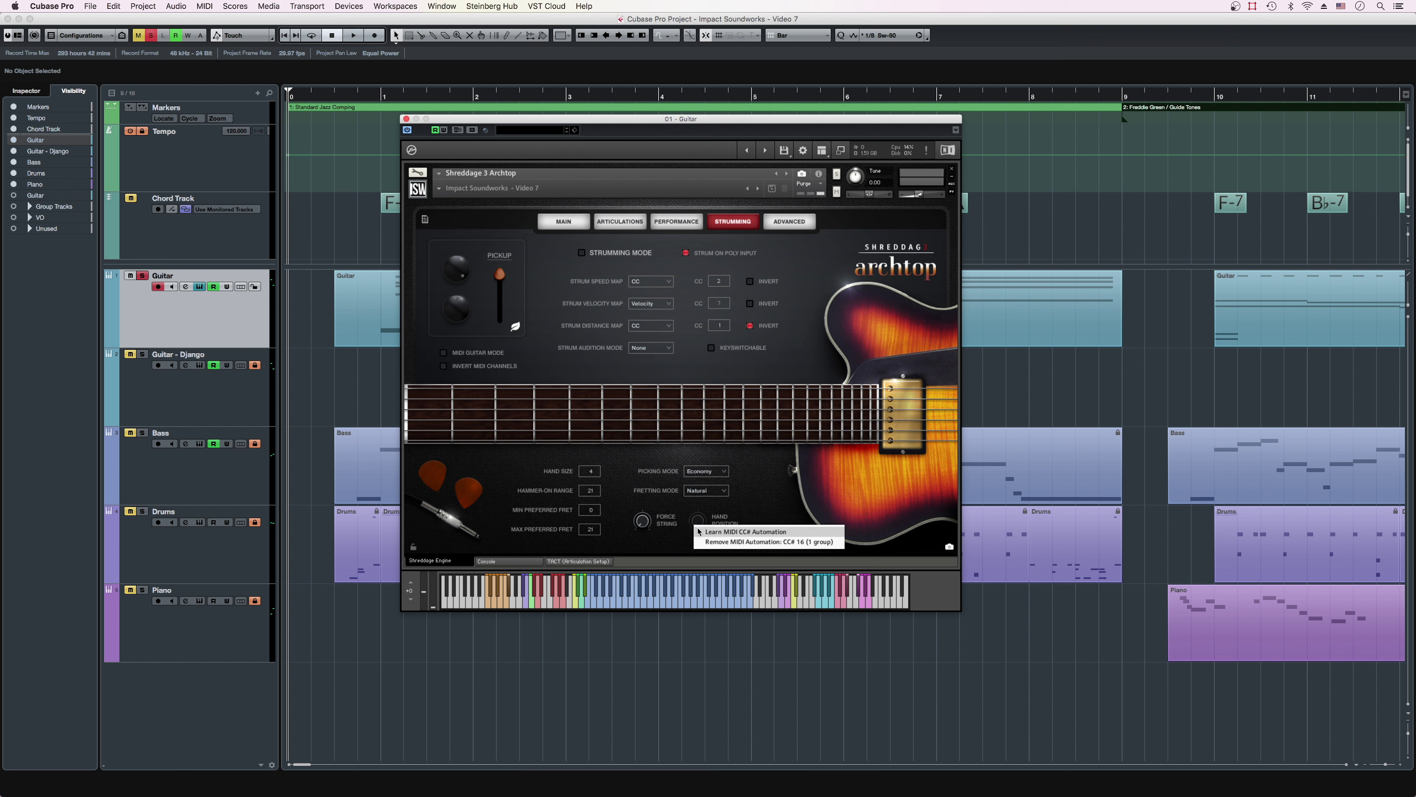
pyautogui.click(725, 531)
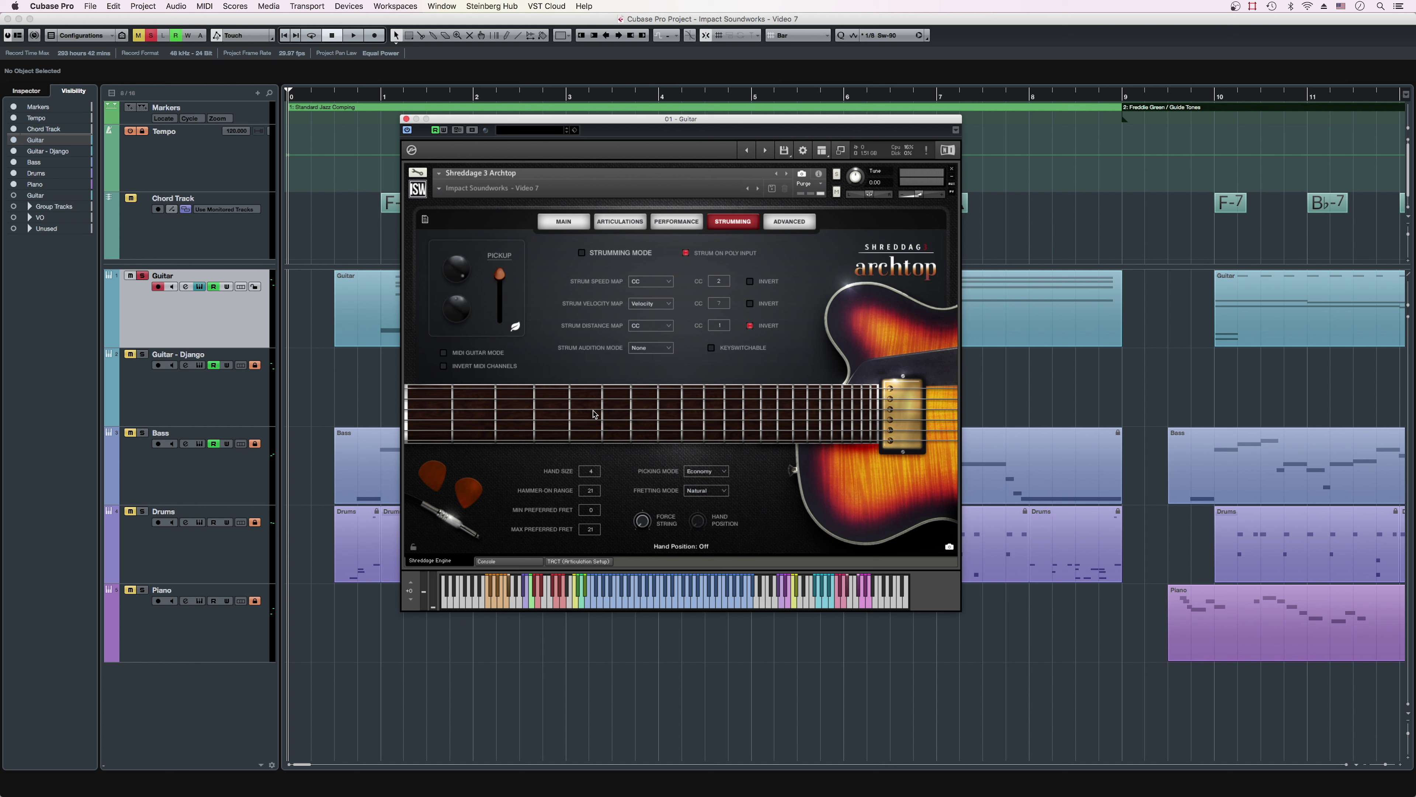
pyautogui.doubleClick(385, 325)
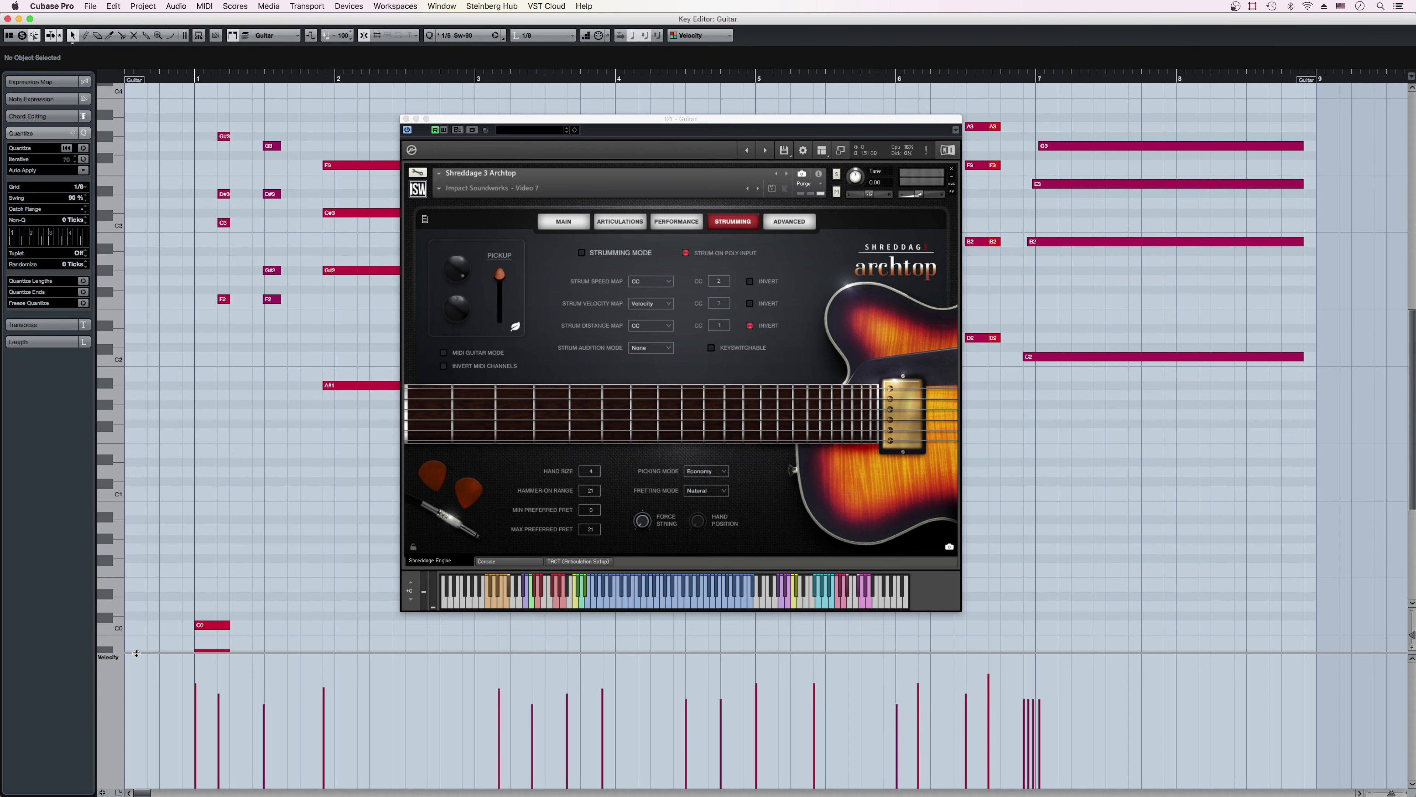
# Step: Display CC 16 (Gen Purp 1) in the controller lane and play the part from bar 1
pyautogui.click(109, 657)
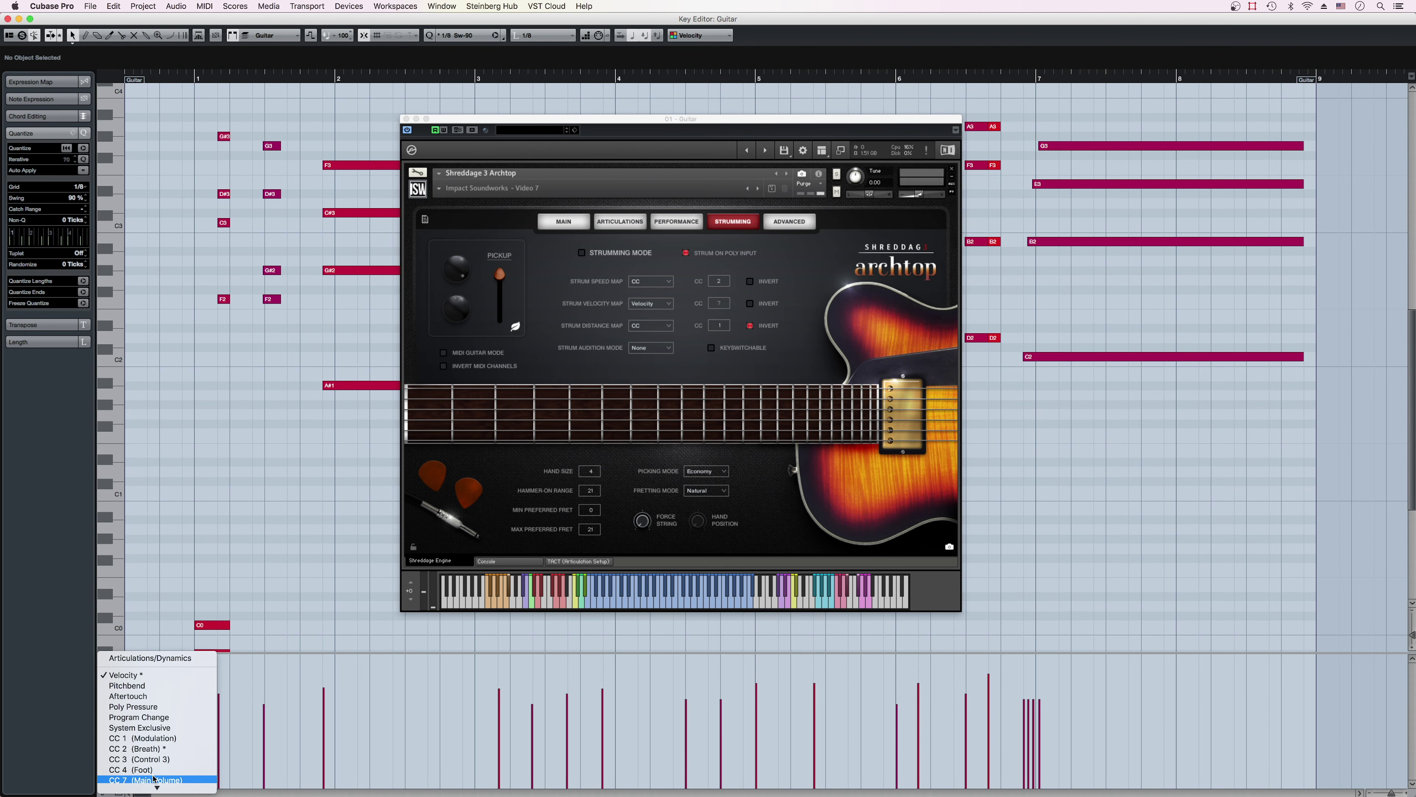
pyautogui.moveTo(156, 784)
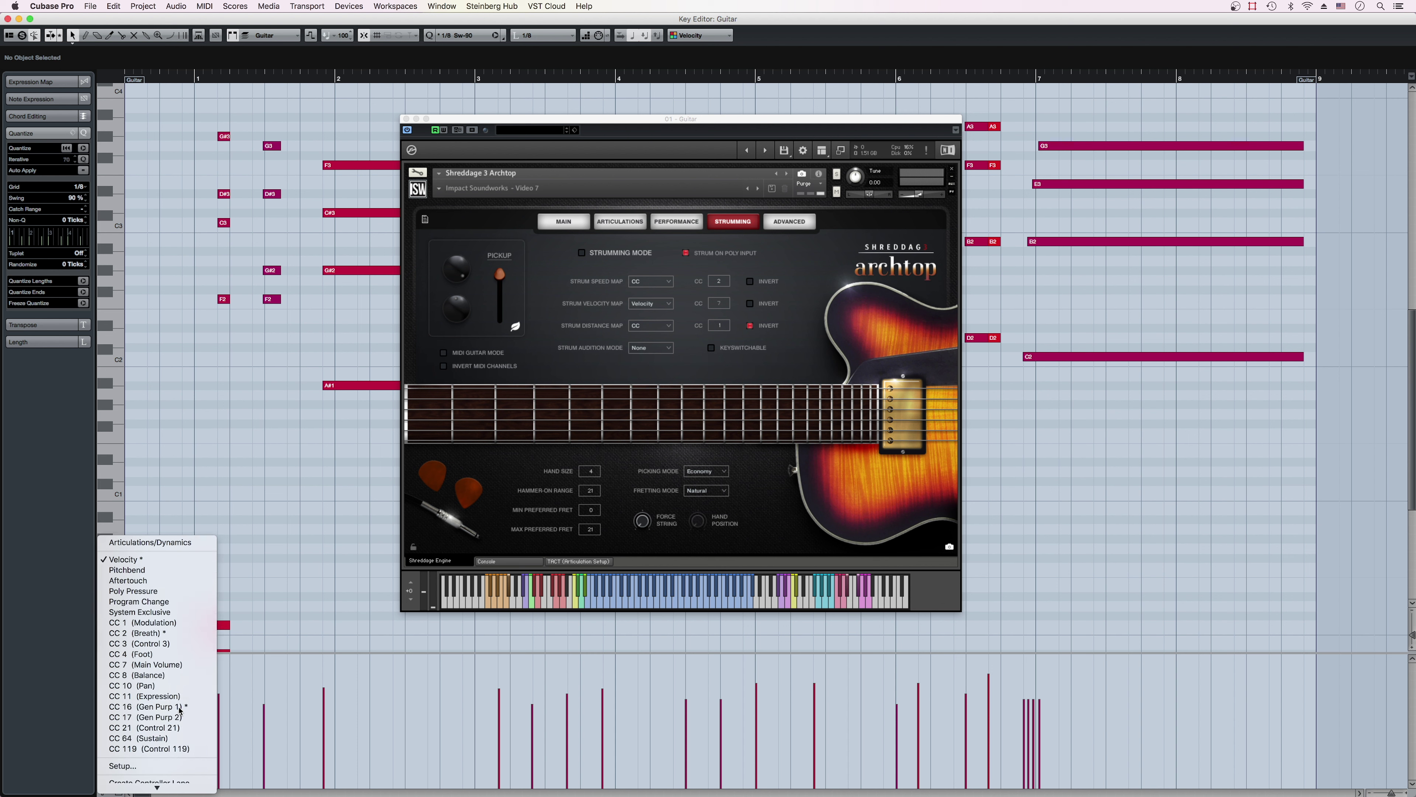
pyautogui.click(180, 707)
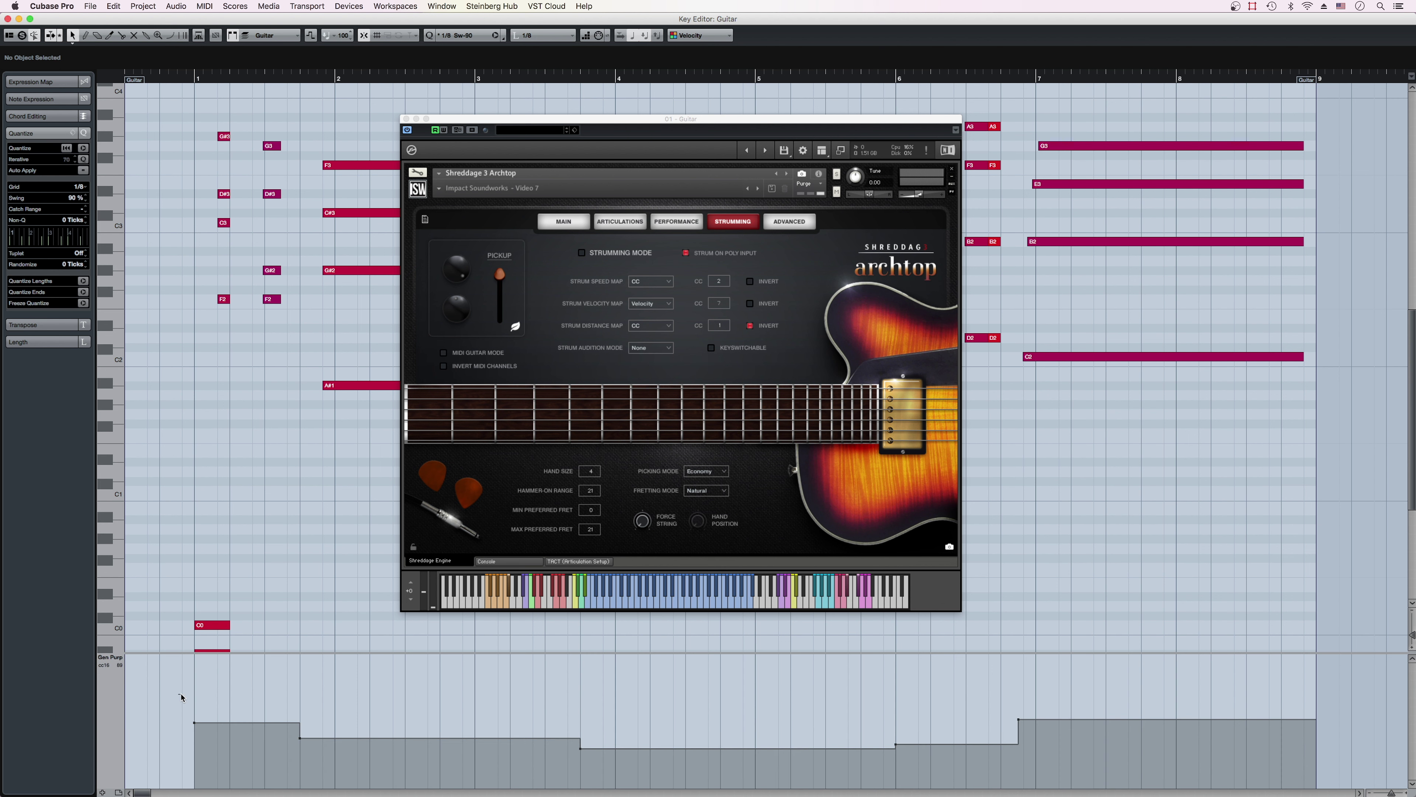
pyautogui.moveTo(181, 697); pyautogui.dragTo(1224, 786)
pyautogui.click(1179, 688)
pyautogui.click(195, 79)
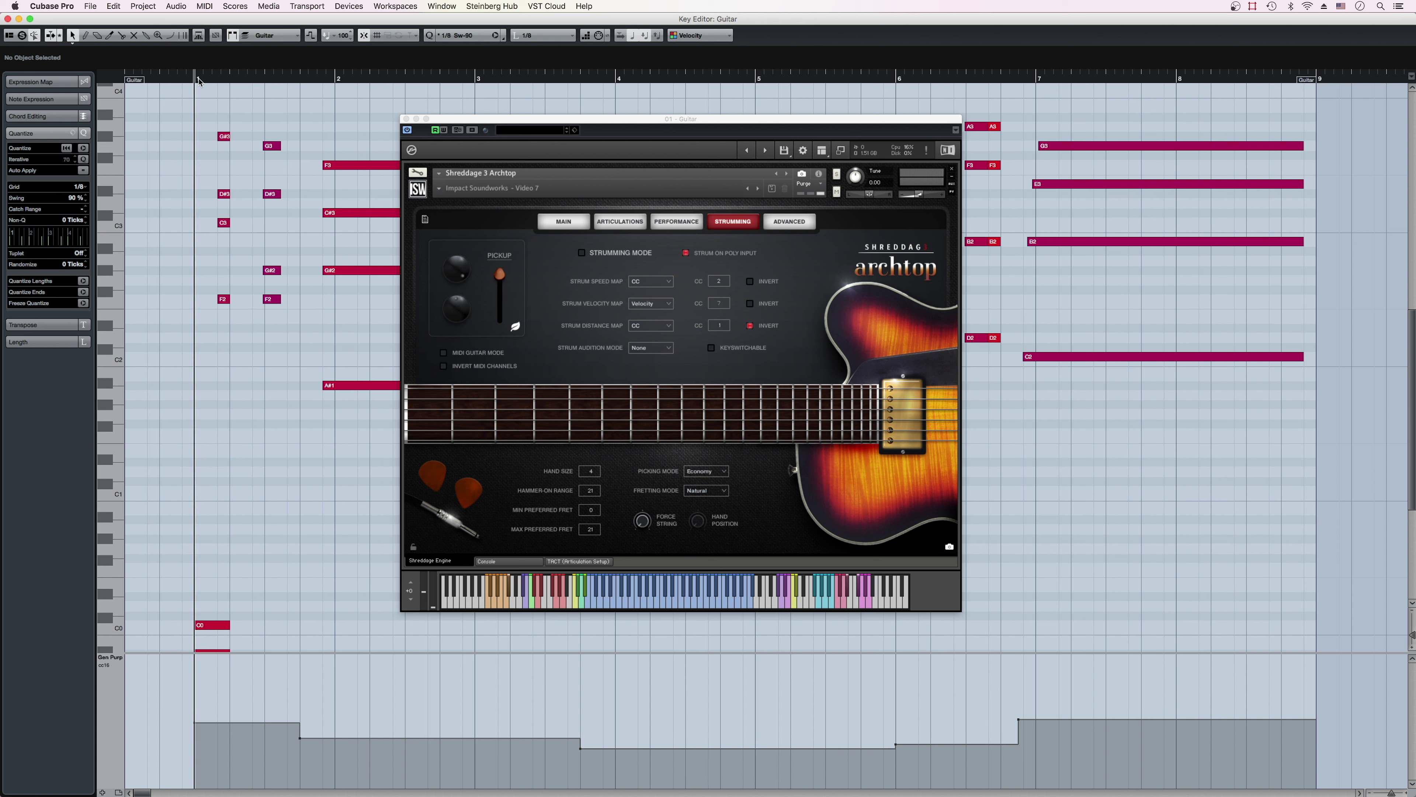
pyautogui.press('space')
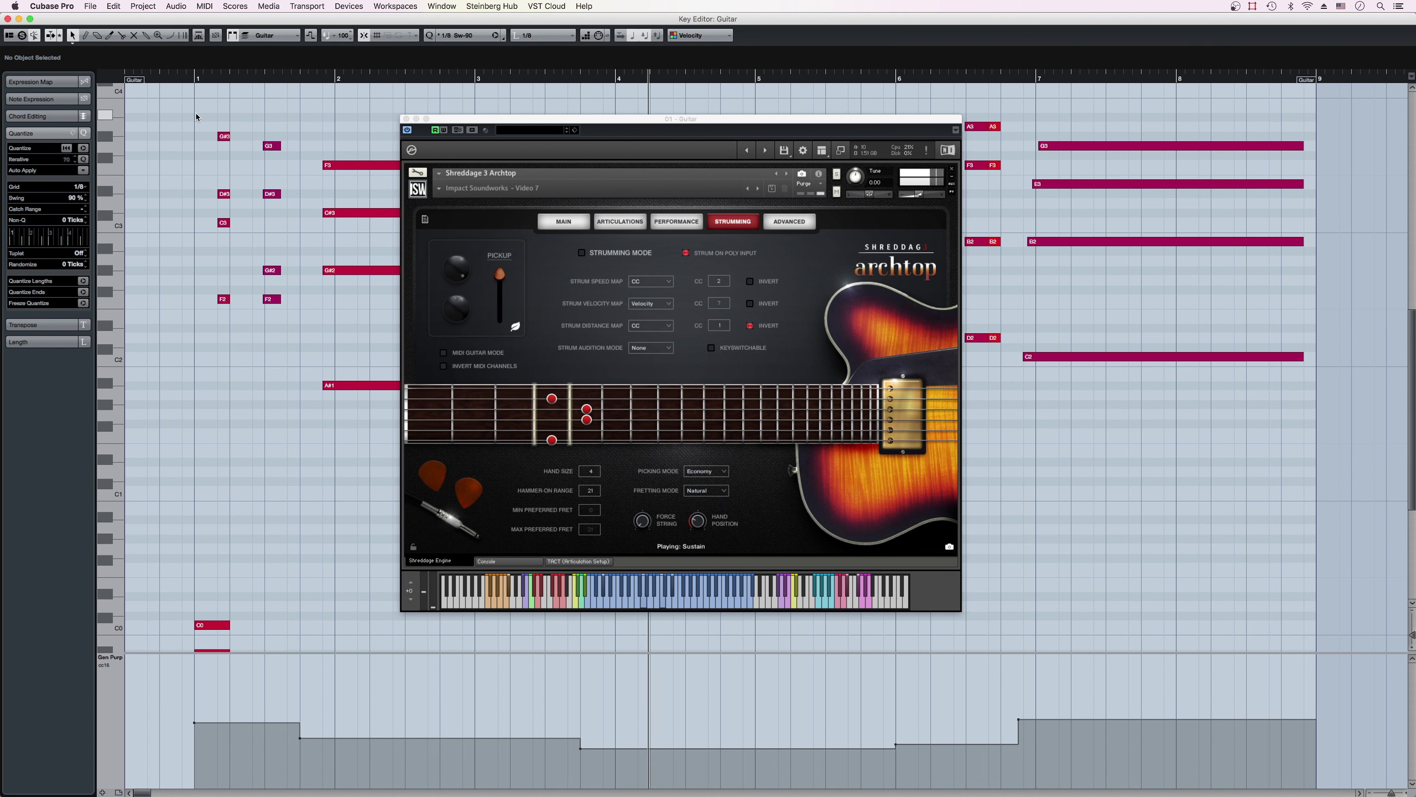
# Step: Quantize the selected opening chords to straight eighths with Swing set to 0
pyautogui.press('super+w')
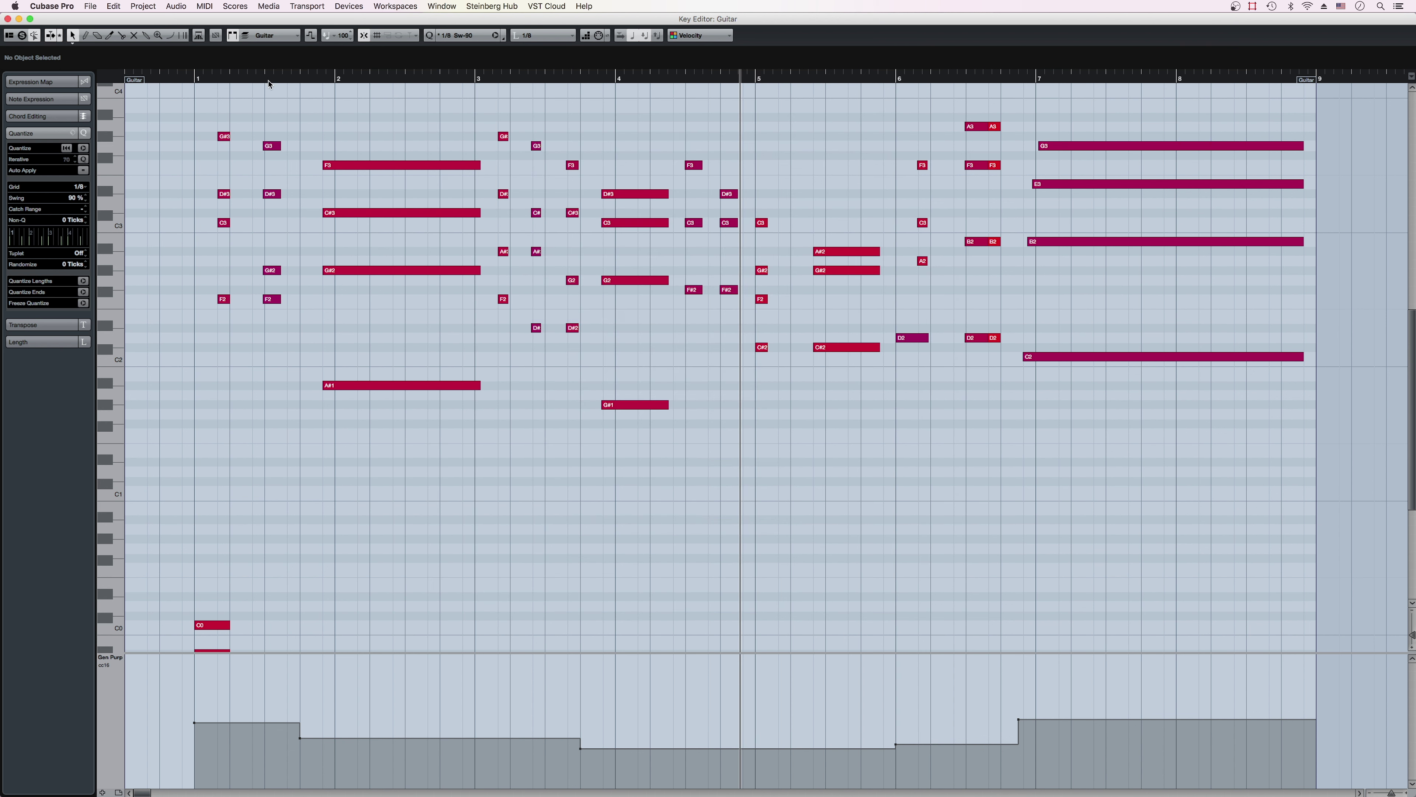
pyautogui.moveTo(196, 82); pyautogui.dragTo(304, 338)
pyautogui.moveTo(762, 110); pyautogui.dragTo(737, 441)
pyautogui.doubleClick(76, 197)
pyautogui.write('0')
pyautogui.press('Return')
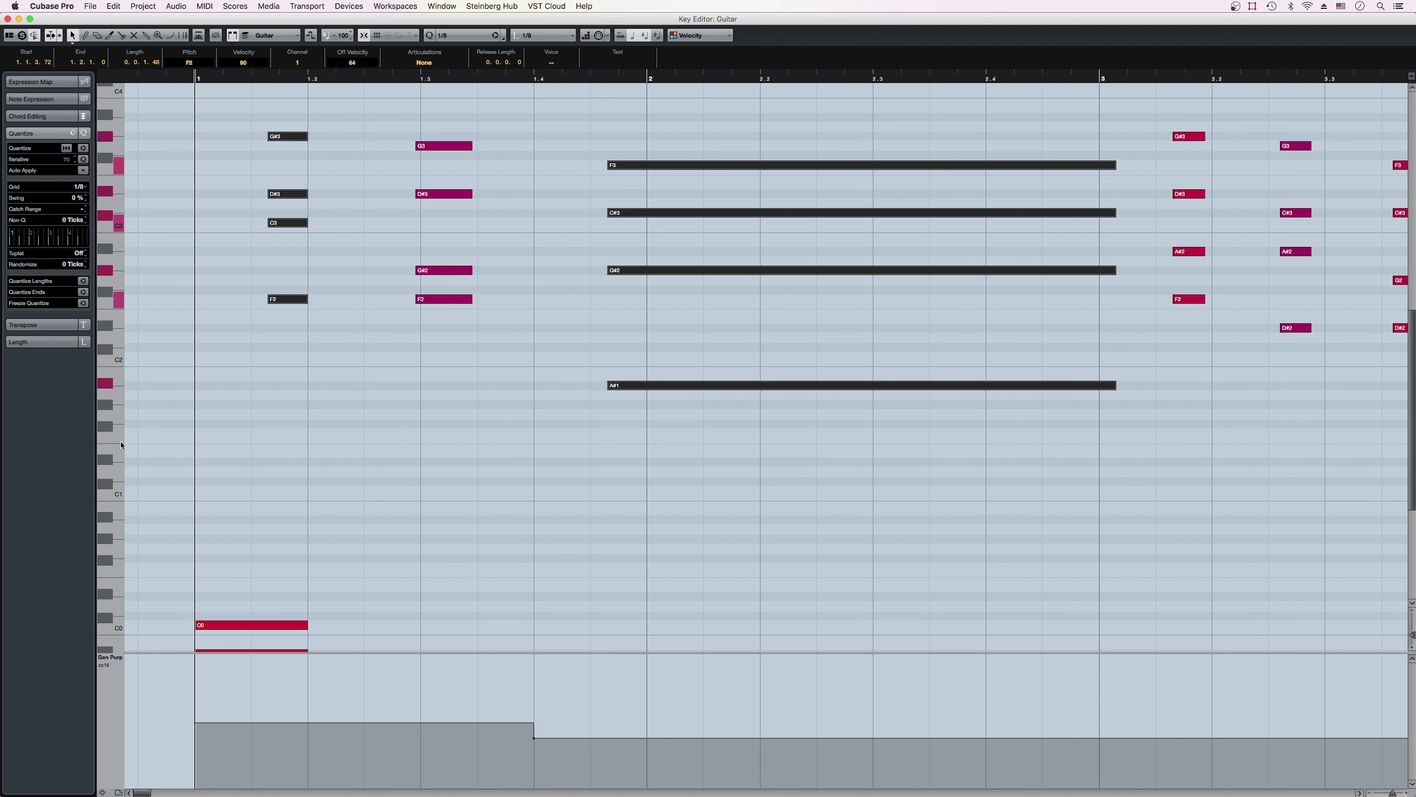
pyautogui.click(83, 148)
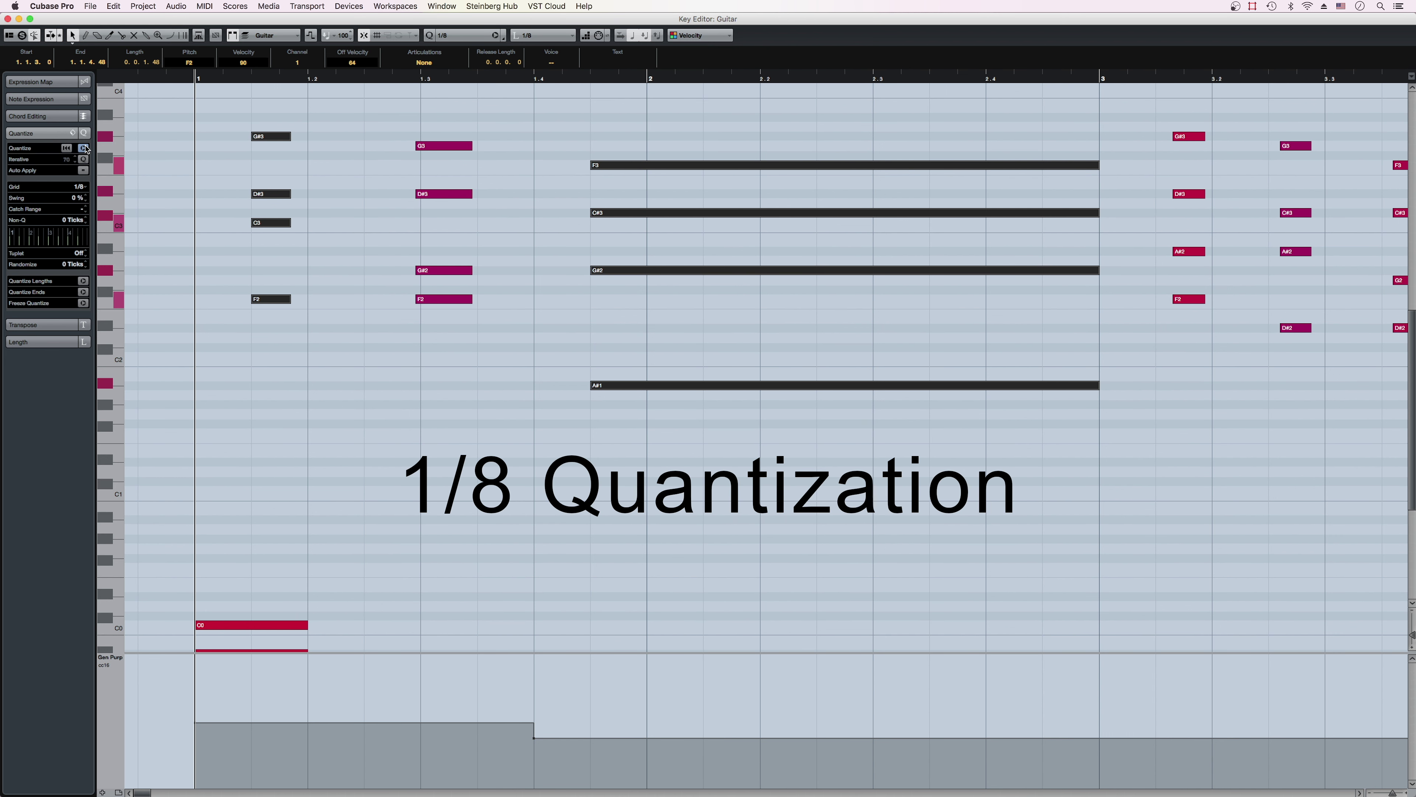
# Step: Requantize them with 90% swing, then select the beat 1.3 and 3.3 chords
pyautogui.doubleClick(73, 198)
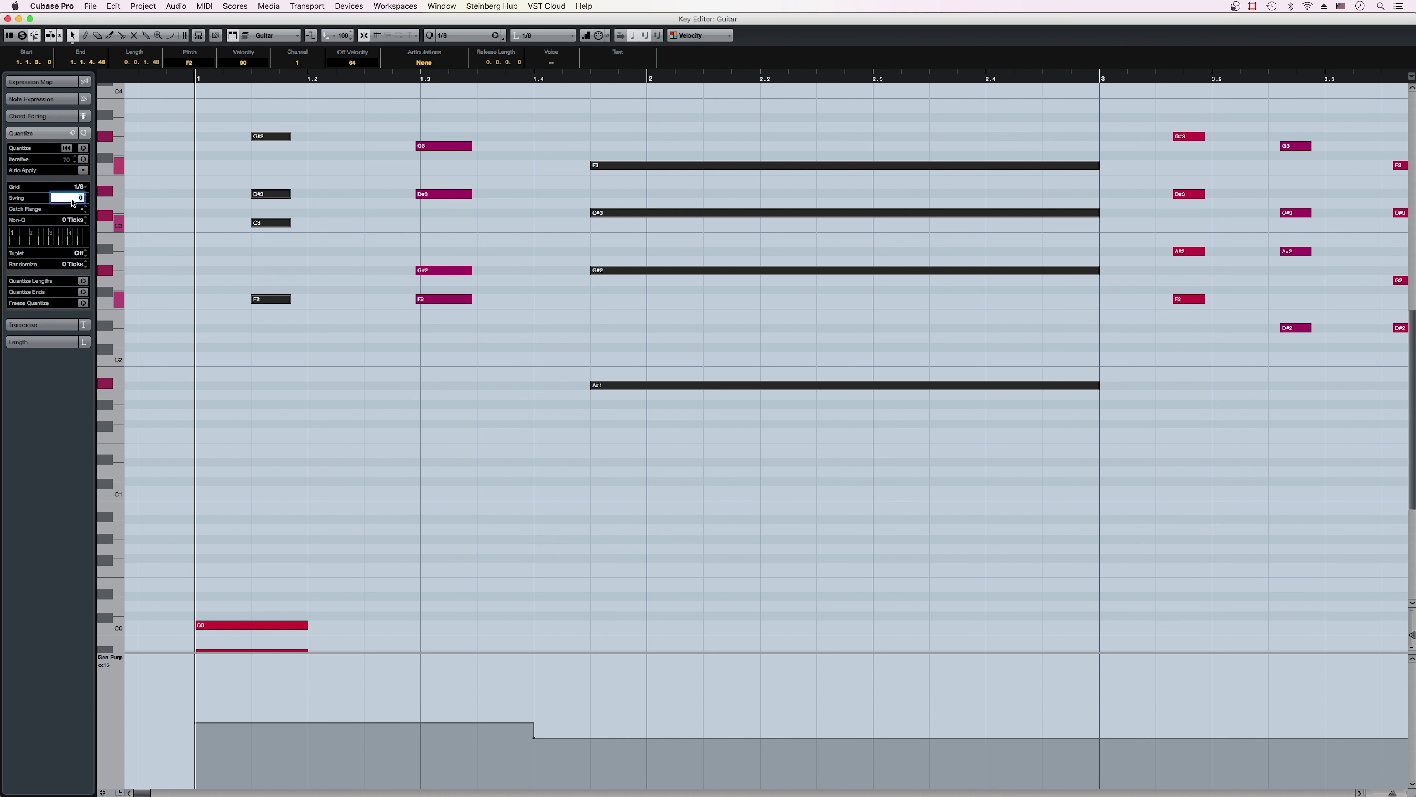
pyautogui.write('9')
pyautogui.press('Return')
pyautogui.click(83, 148)
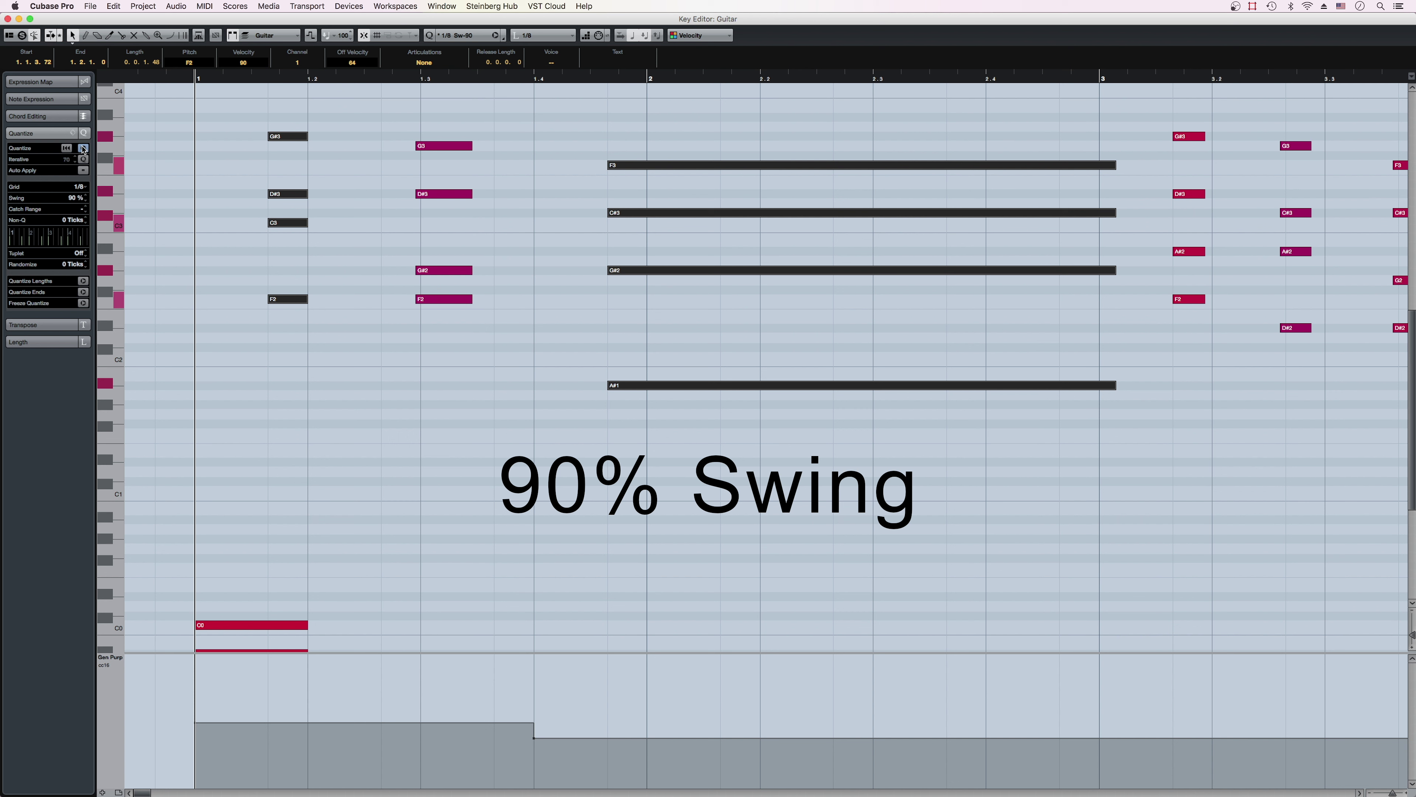
pyautogui.click(439, 338)
pyautogui.moveTo(435, 128); pyautogui.dragTo(426, 366)
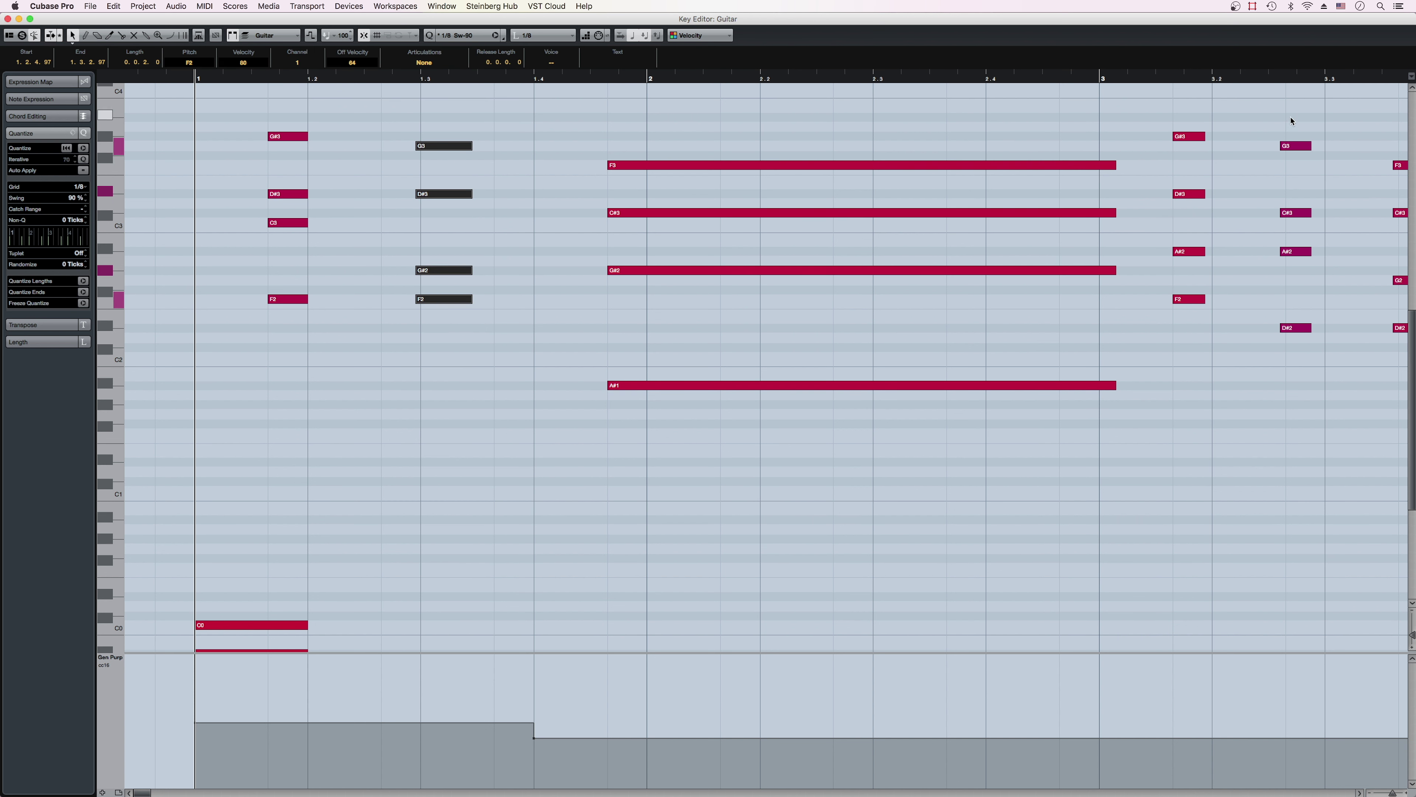
pyautogui.moveTo(1290, 119); pyautogui.dragTo(1303, 372)
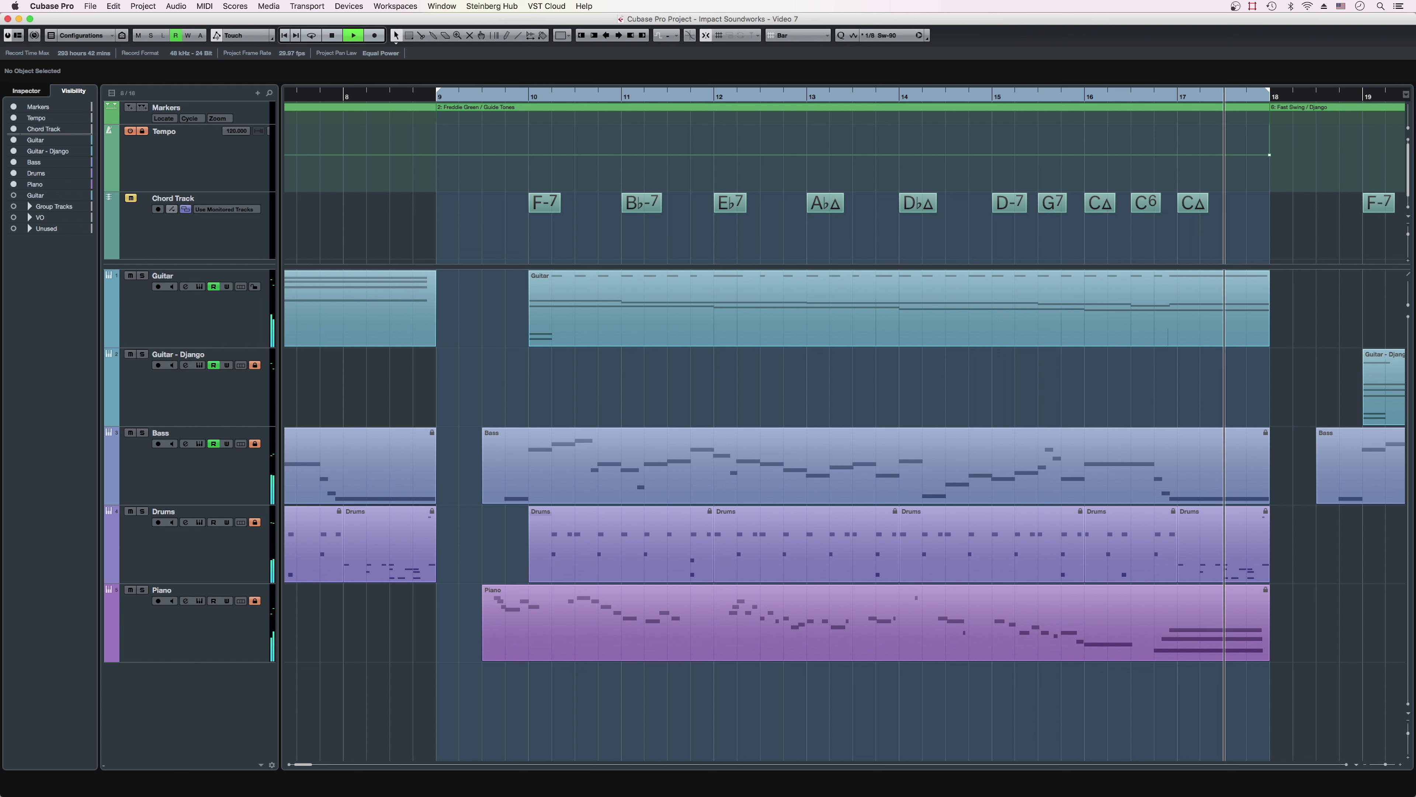
# Step: Stop the Freddie Green playback, return to bar 9, and open the Guitar track's Shreddage instrument
pyautogui.press('space')
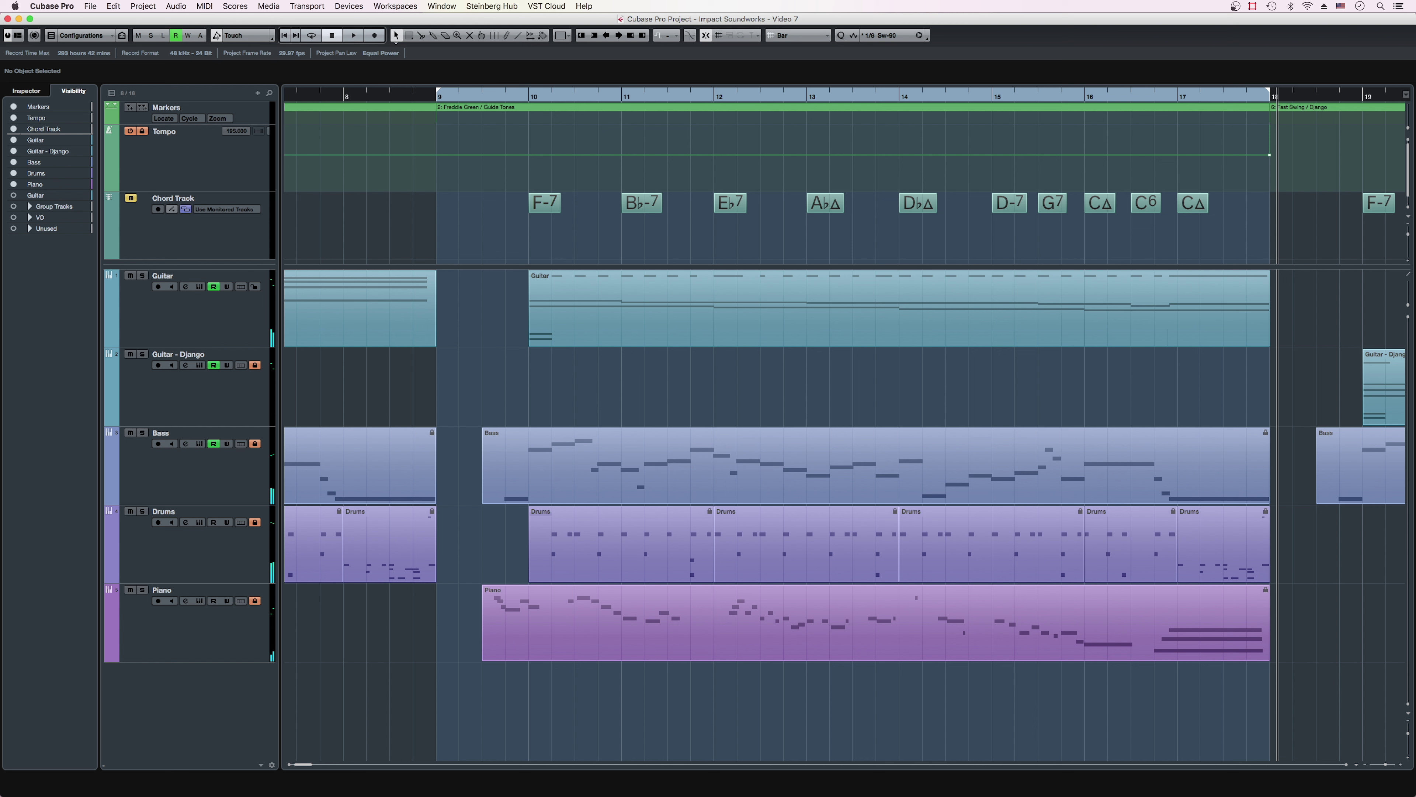
pyautogui.click(443, 99)
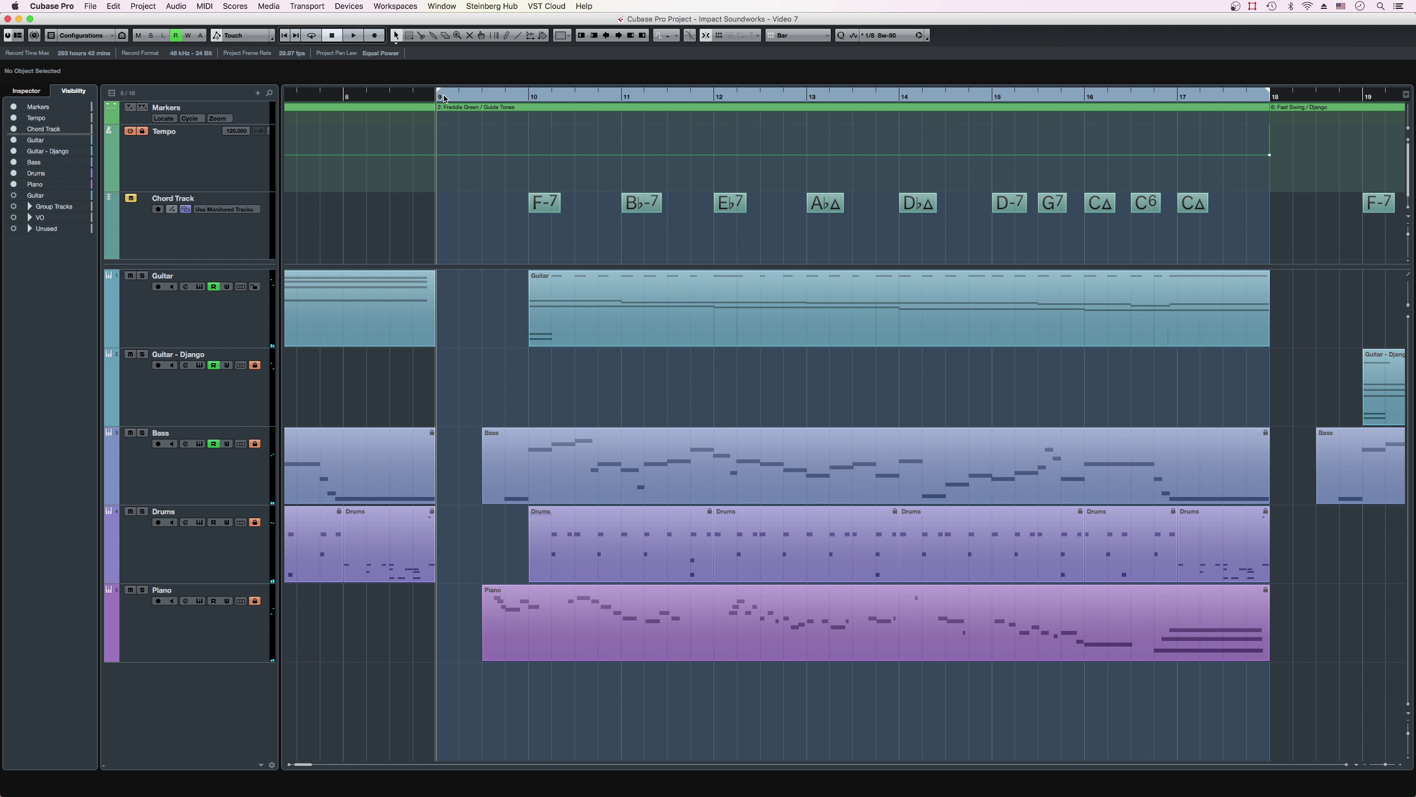
pyautogui.click(200, 286)
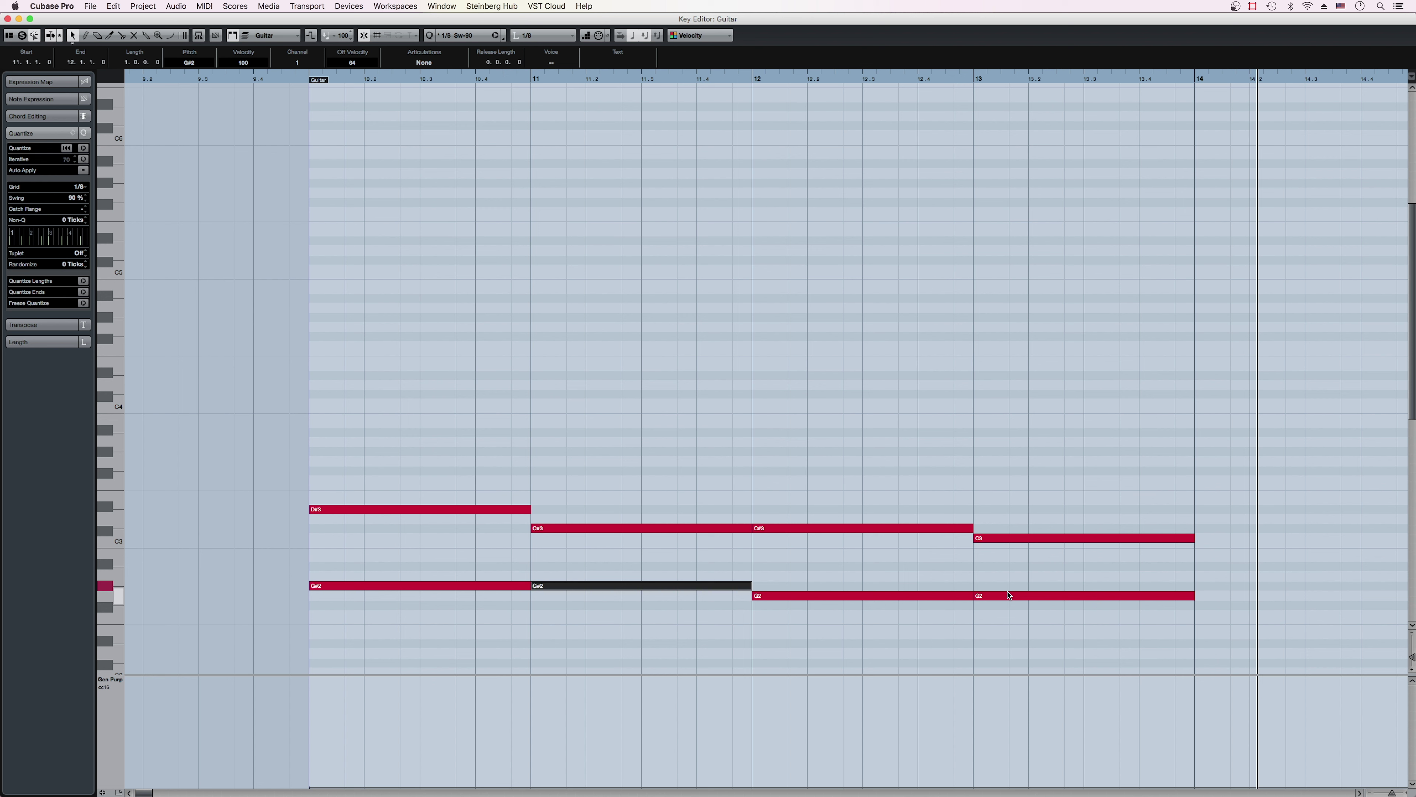
# Step: Draw a row of short G#5 eighth-note pick notes up to bar 13
pyautogui.click(318, 183)
pyautogui.click(373, 183)
pyautogui.click(429, 183)
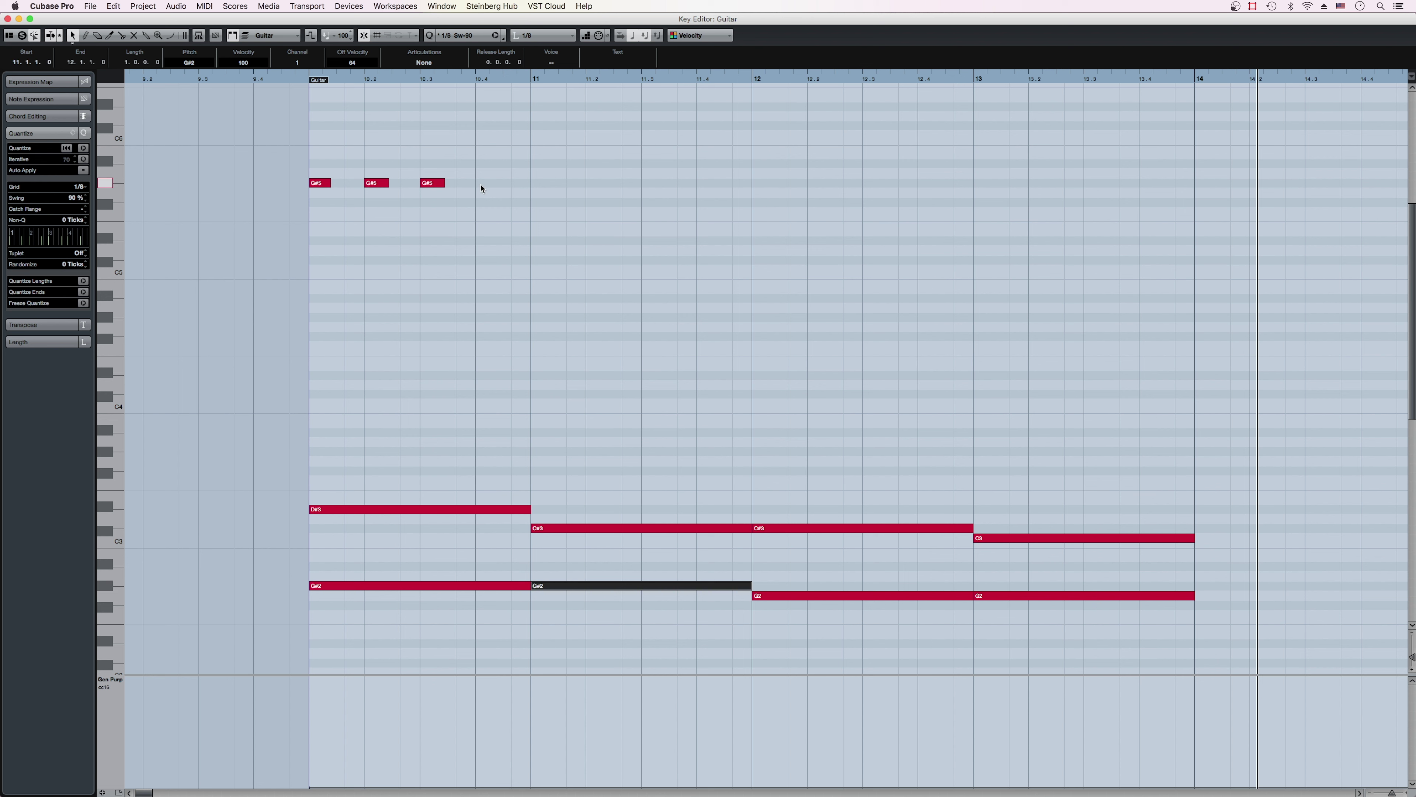
pyautogui.click(483, 184)
pyautogui.click(547, 184)
pyautogui.click(597, 183)
pyautogui.click(652, 183)
pyautogui.click(702, 183)
pyautogui.moveTo(756, 183); pyautogui.dragTo(804, 183)
pyautogui.click(813, 183)
pyautogui.click(867, 183)
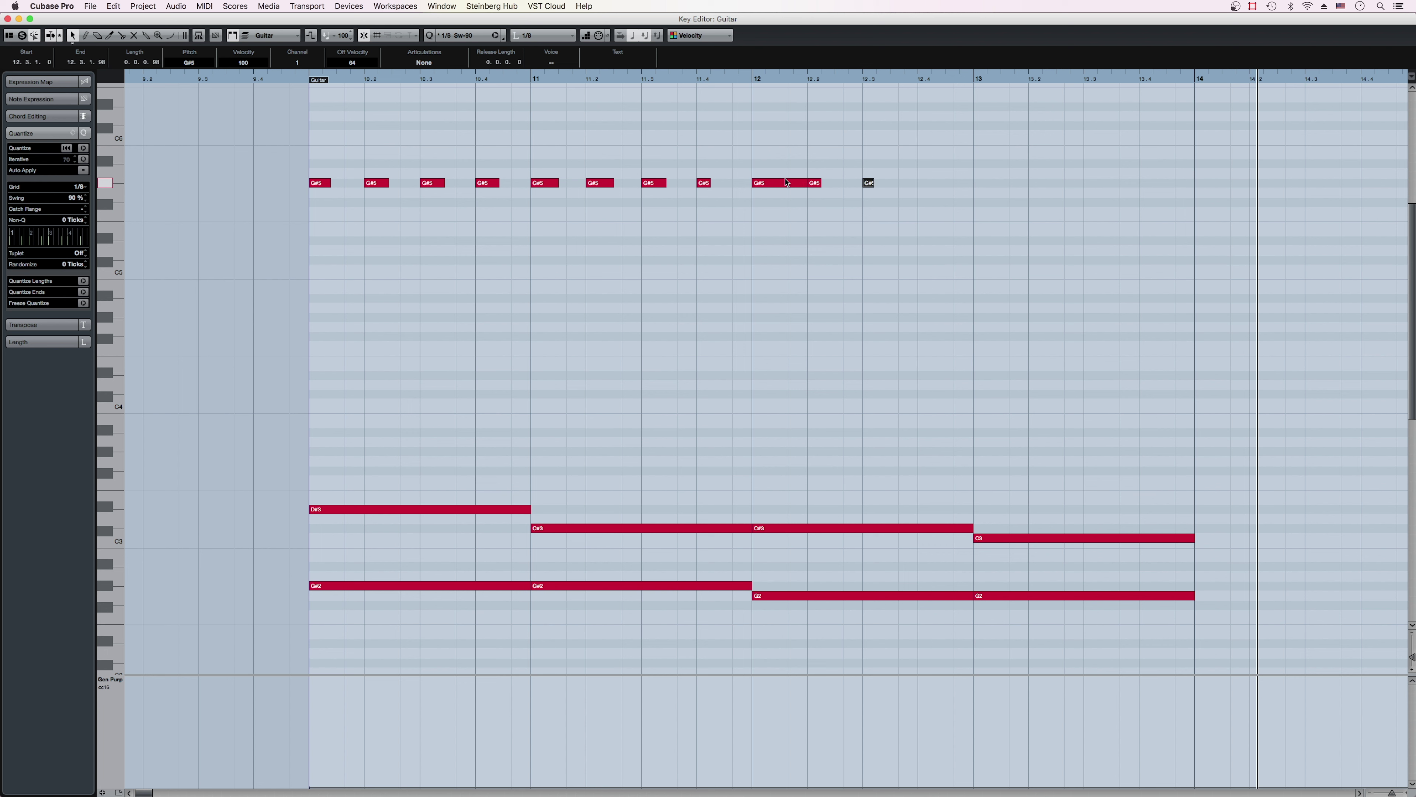
# Step: Continue the G#5 notes past bar 13, ending with a longer note at 13.4, then play from bar 10
pyautogui.click(927, 183)
pyautogui.click(984, 183)
pyautogui.click(1038, 183)
pyautogui.click(1092, 183)
pyautogui.moveTo(1143, 183); pyautogui.dragTo(1177, 183)
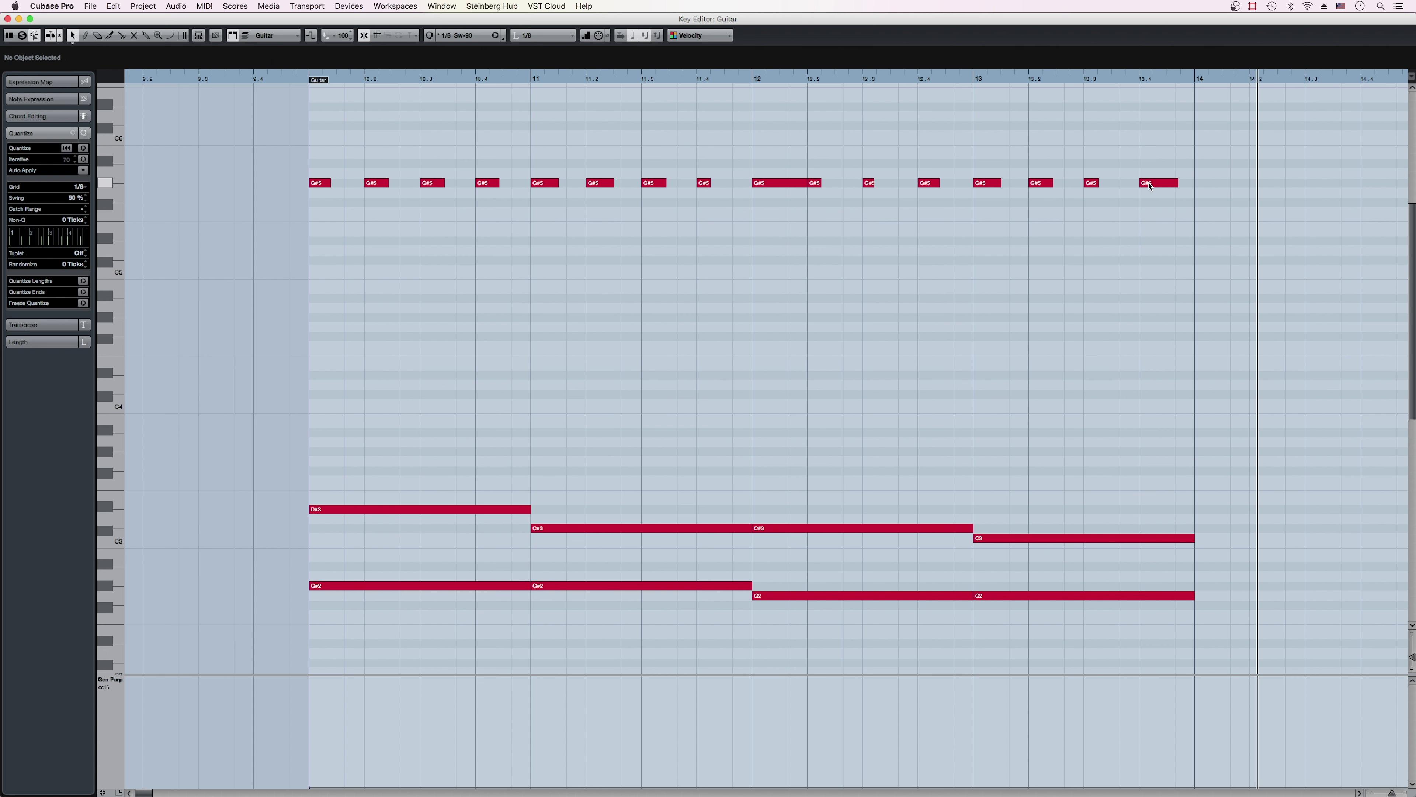
pyautogui.doubleClick(254, 81)
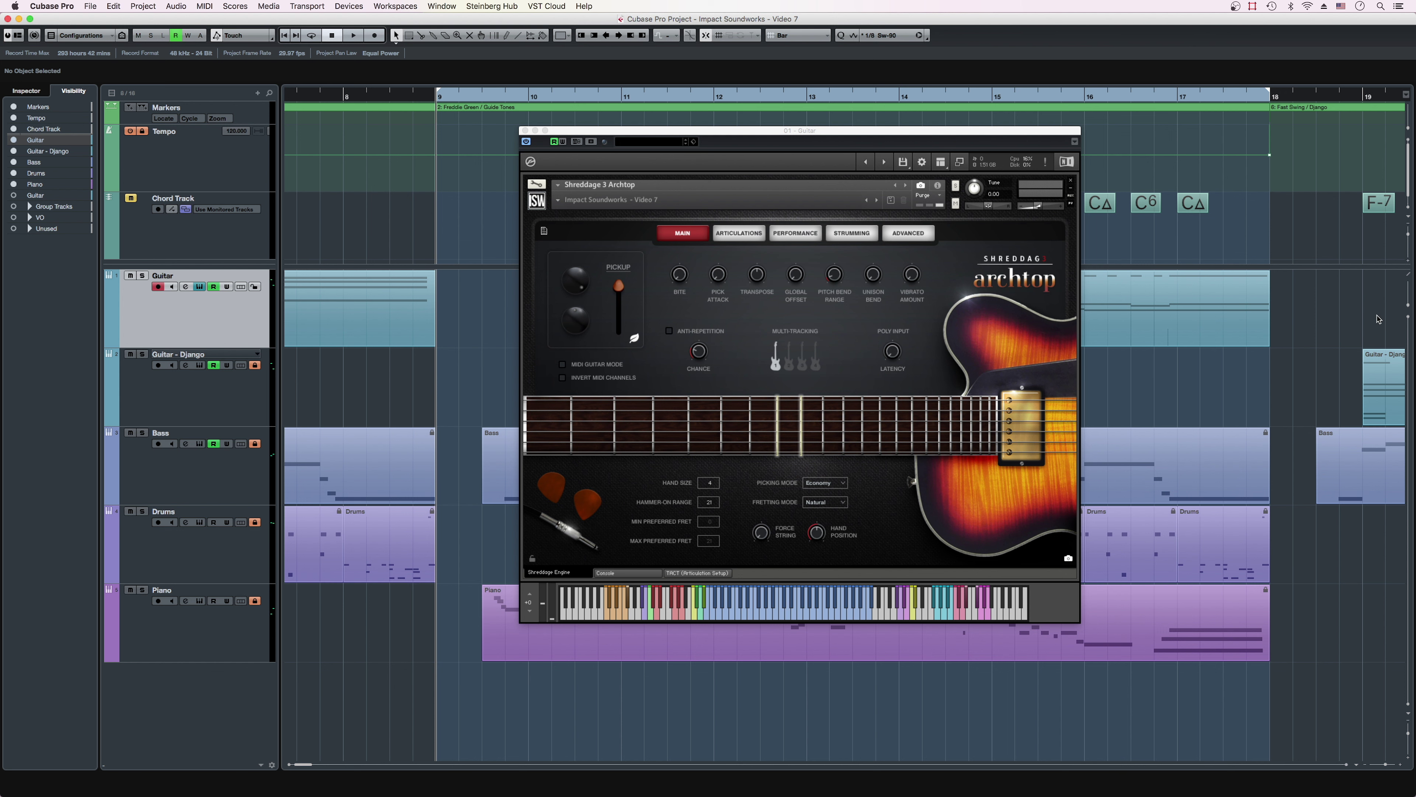
# Step: Check the Archtop's STRUMMING settings, then draw a C2 note spanning all of bar 11
pyautogui.click(853, 234)
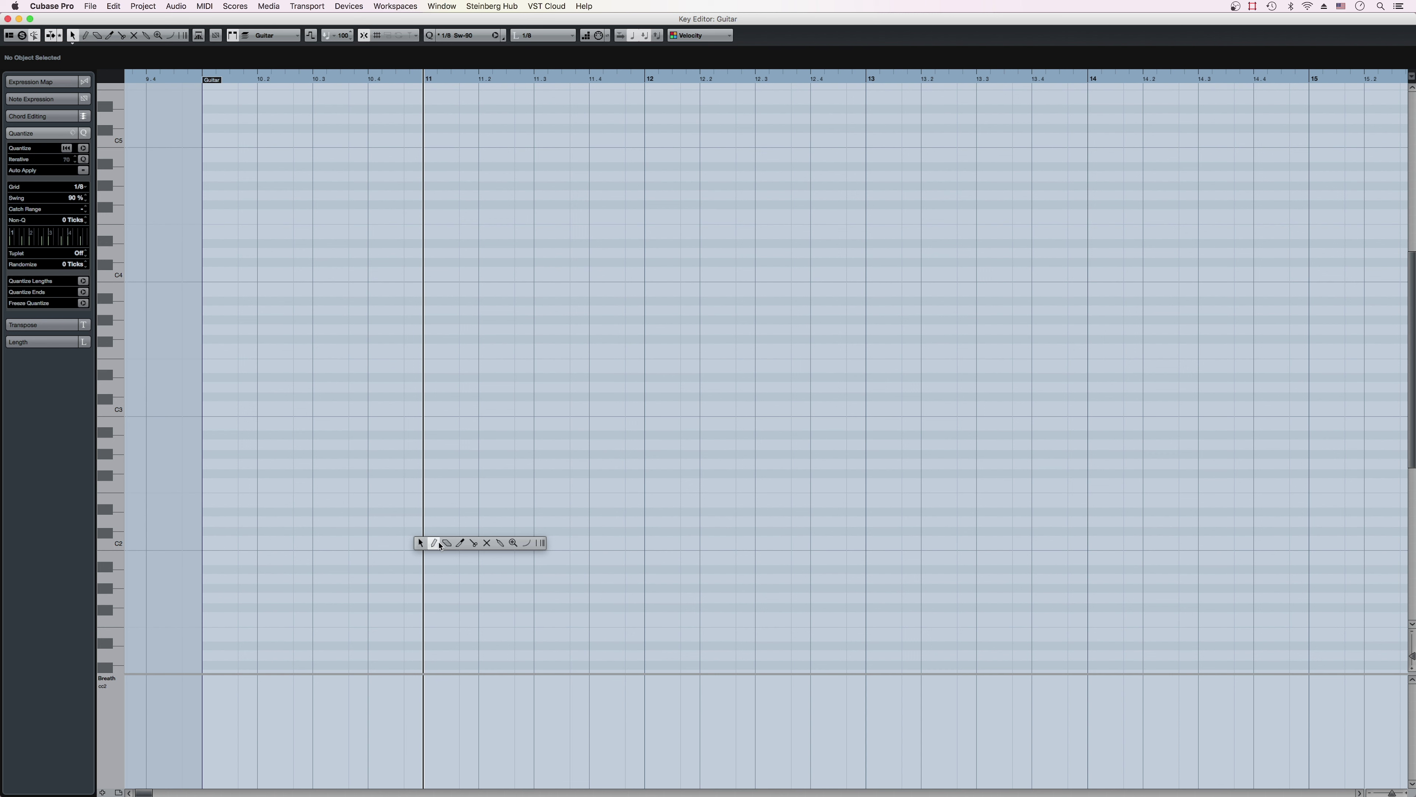
pyautogui.moveTo(425, 540); pyautogui.dragTo(644, 540)
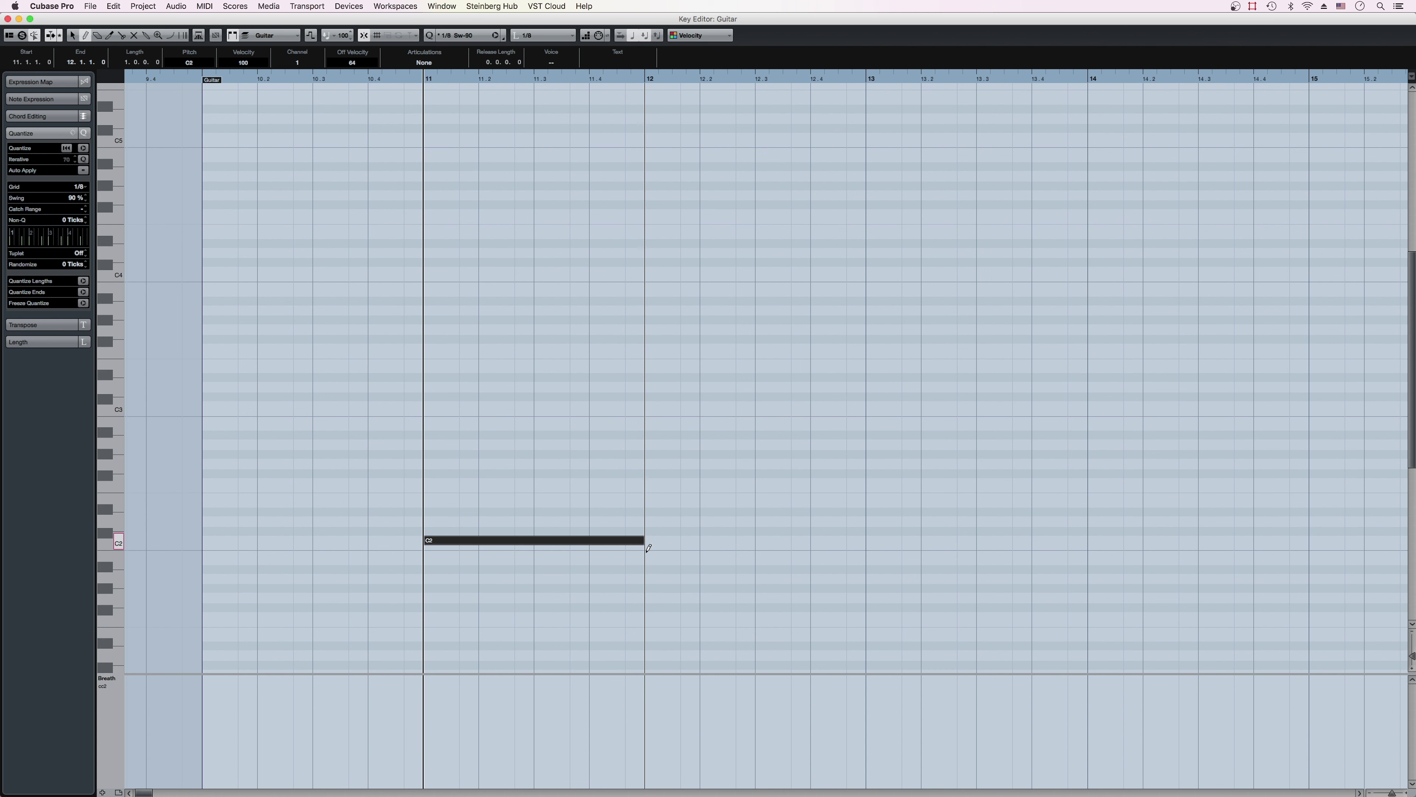
# Step: Stack E2, G2, B2 and D3 over the C2 at bar 11, lengthened to bar 12
pyautogui.click(433, 502)
pyautogui.click(432, 464)
pyautogui.click(432, 426)
pyautogui.click(433, 386)
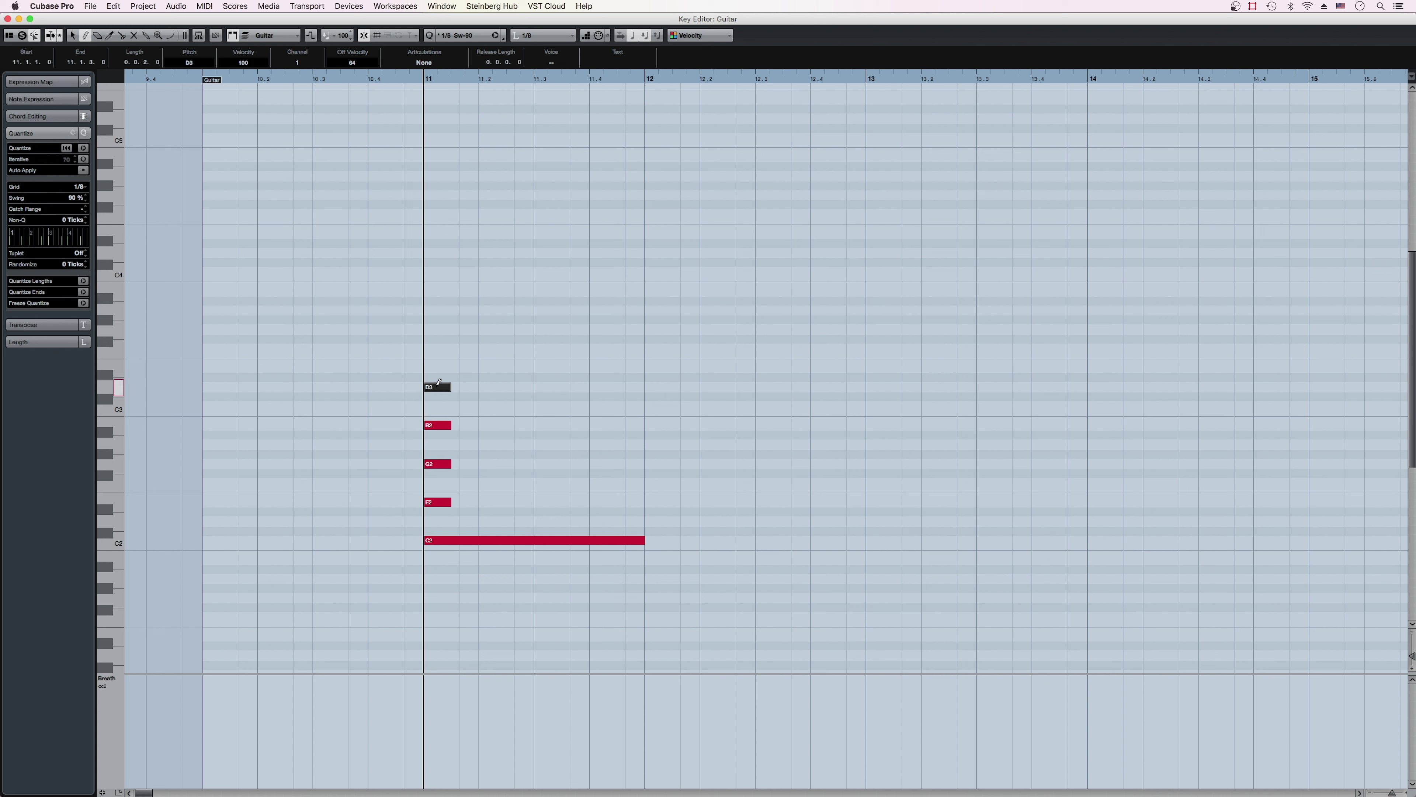
pyautogui.press('1')
pyautogui.click(439, 514)
pyautogui.moveTo(439, 515); pyautogui.dragTo(645, 503)
pyautogui.keyDown('shift'); pyautogui.click(498, 541); pyautogui.keyUp('shift')
# Step: Copy the C2–E2–G2–B2–D3 chord into bars 12 and 13, then shorten all chords slightly
pyautogui.moveTo(499, 542); pyautogui.dragTo(958, 544)
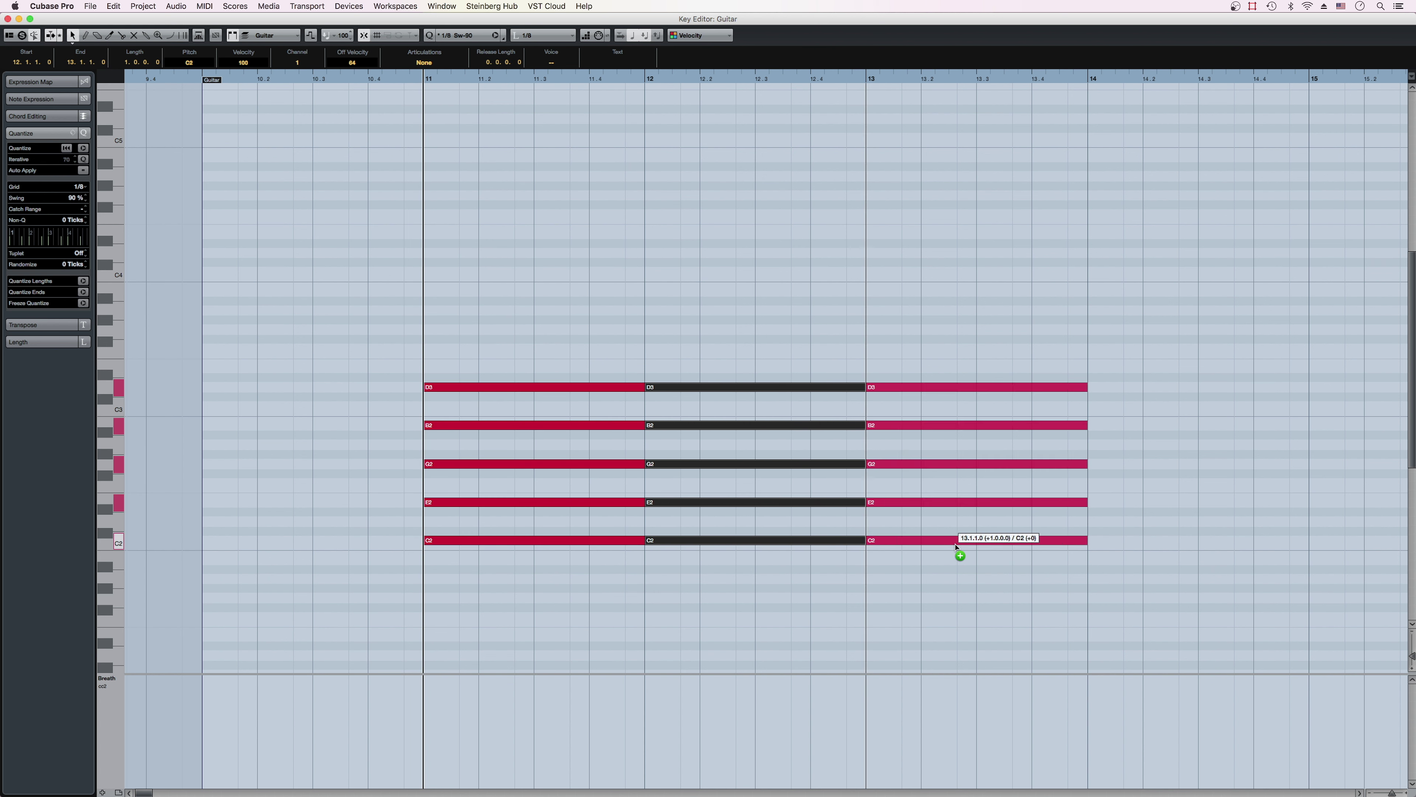
pyautogui.moveTo(919, 309); pyautogui.dragTo(550, 568)
pyautogui.moveTo(644, 540); pyautogui.dragTo(617, 540)
pyautogui.click(537, 583)
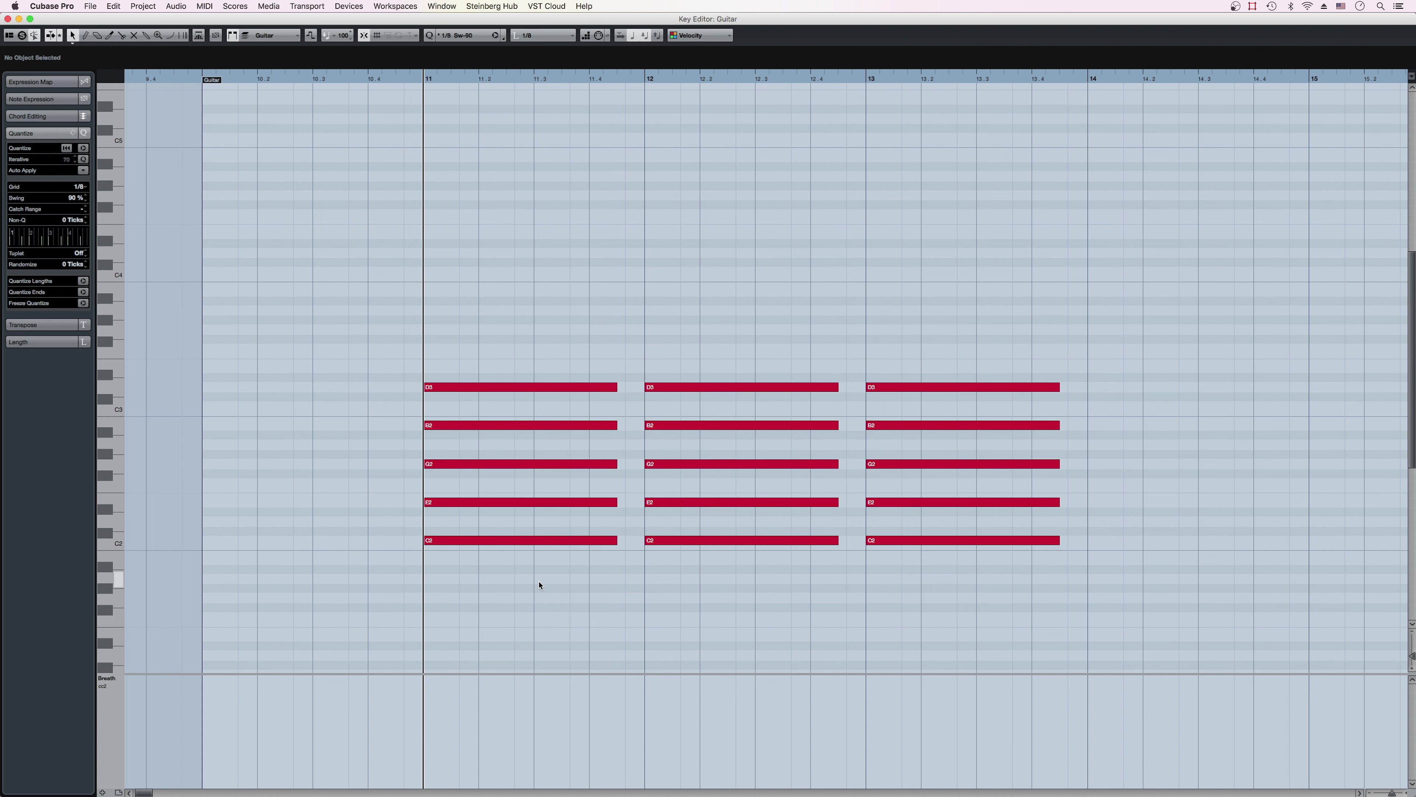
# Step: Draw breath CC2 steps of 127, 59 and 0 at bars 11, 12 and 13, then play back
pyautogui.press('8')
pyautogui.click(427, 679)
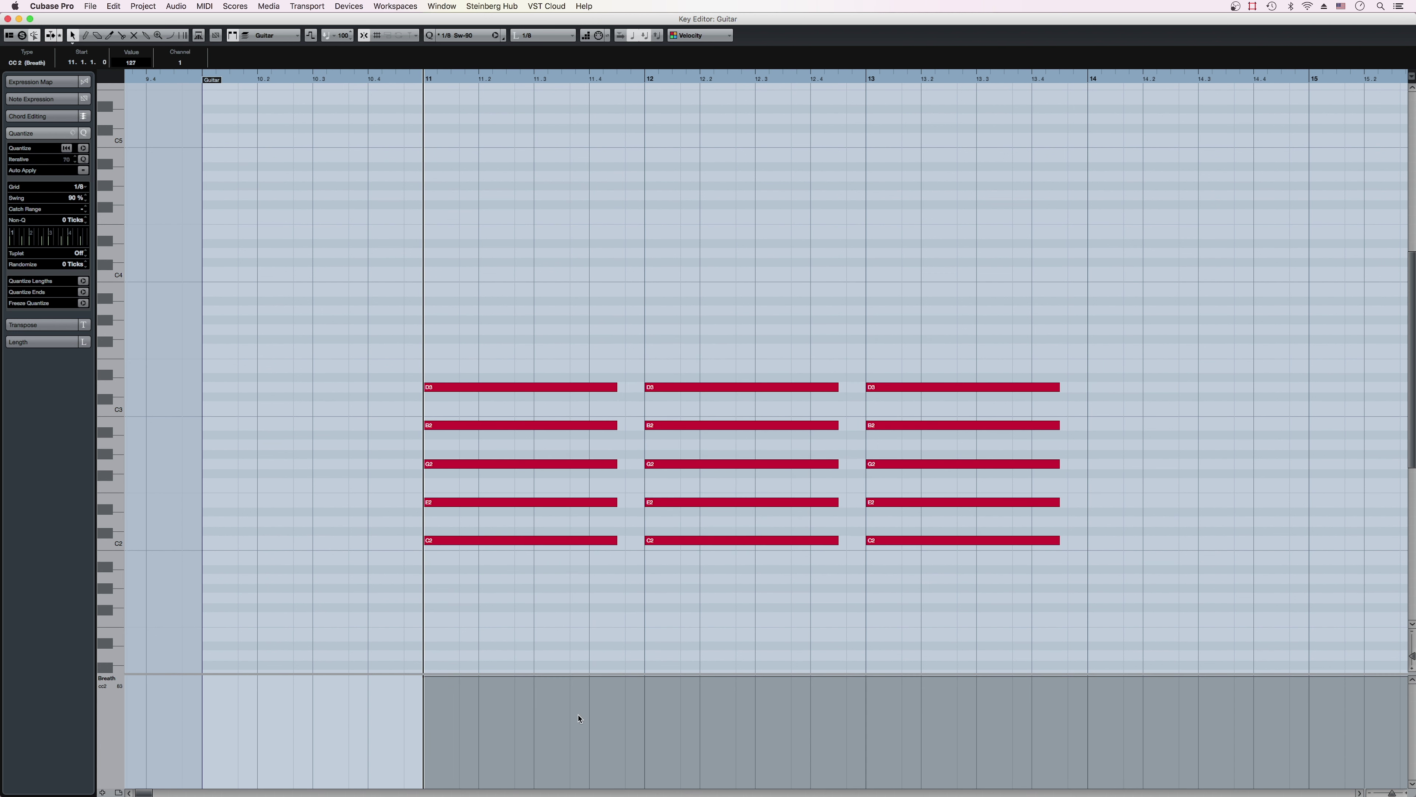
pyautogui.click(645, 734)
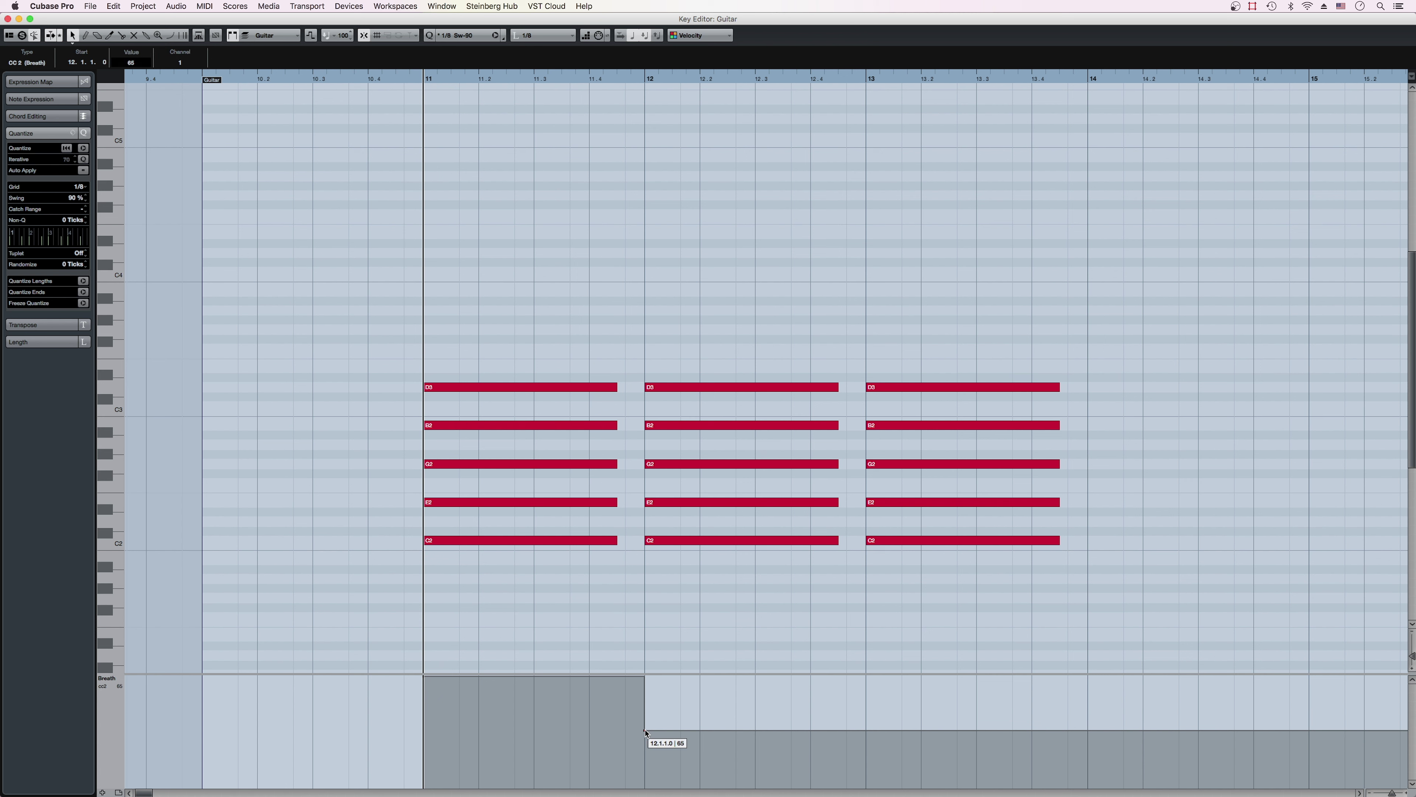
pyautogui.click(867, 787)
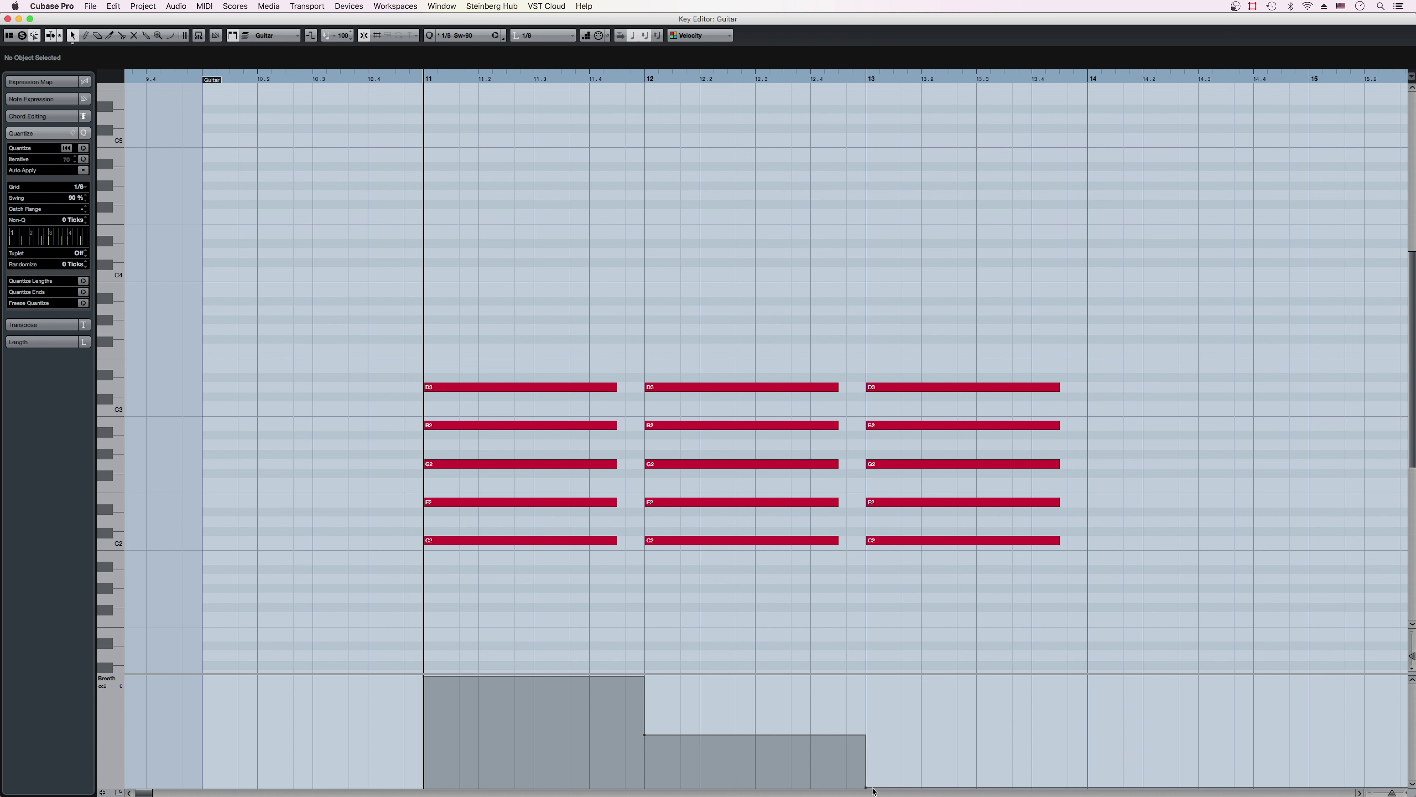
pyautogui.press('h')
pyautogui.press('space')
pyautogui.click(394, 183)
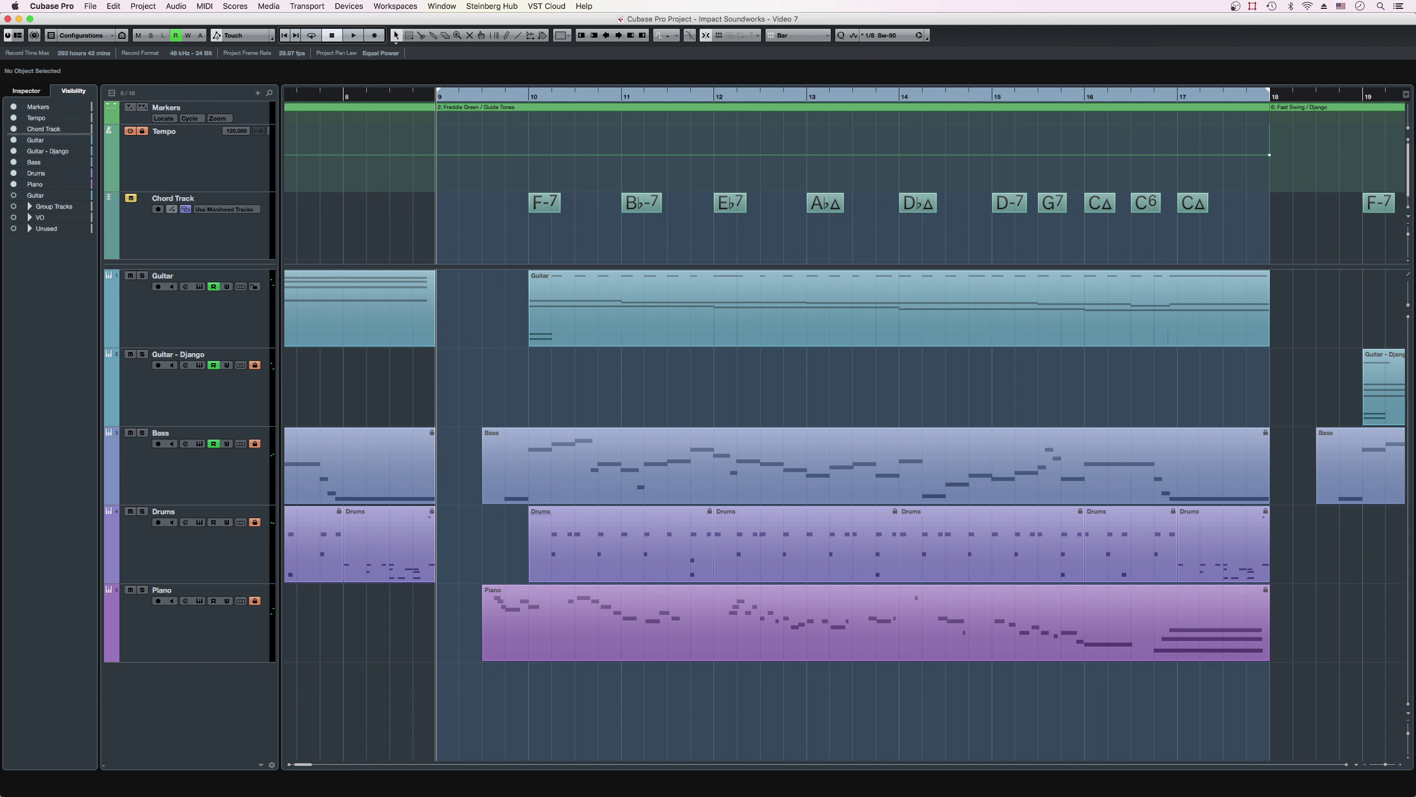
# Step: Open the Guitar part in the Key Editor and marquee-select the whole row of G#5 pick notes
pyautogui.doubleClick(568, 291)
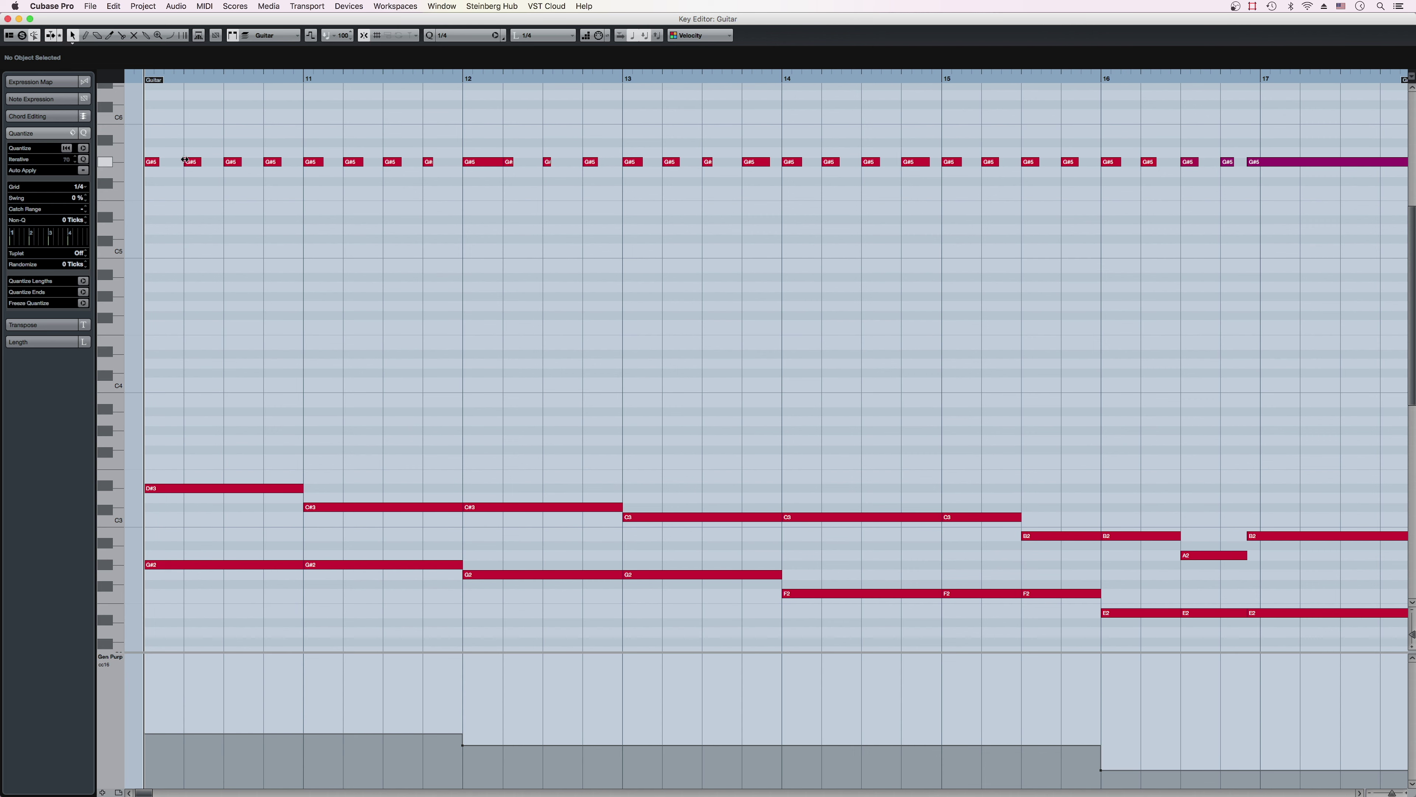
pyautogui.moveTo(140, 134); pyautogui.dragTo(1289, 224)
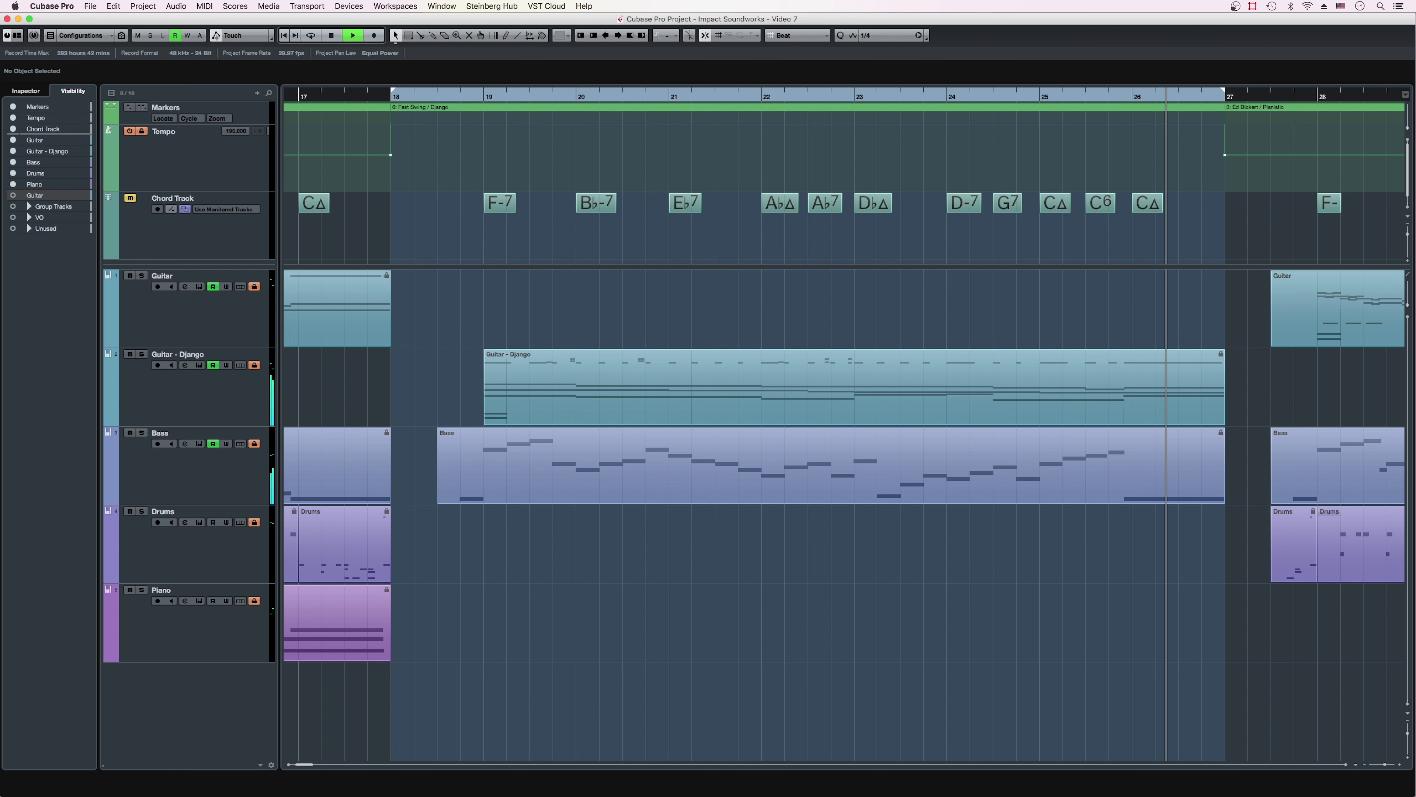
# Step: After playback through bars 19–26, open the Guitar - Django part for note editing
pyautogui.press('Return')
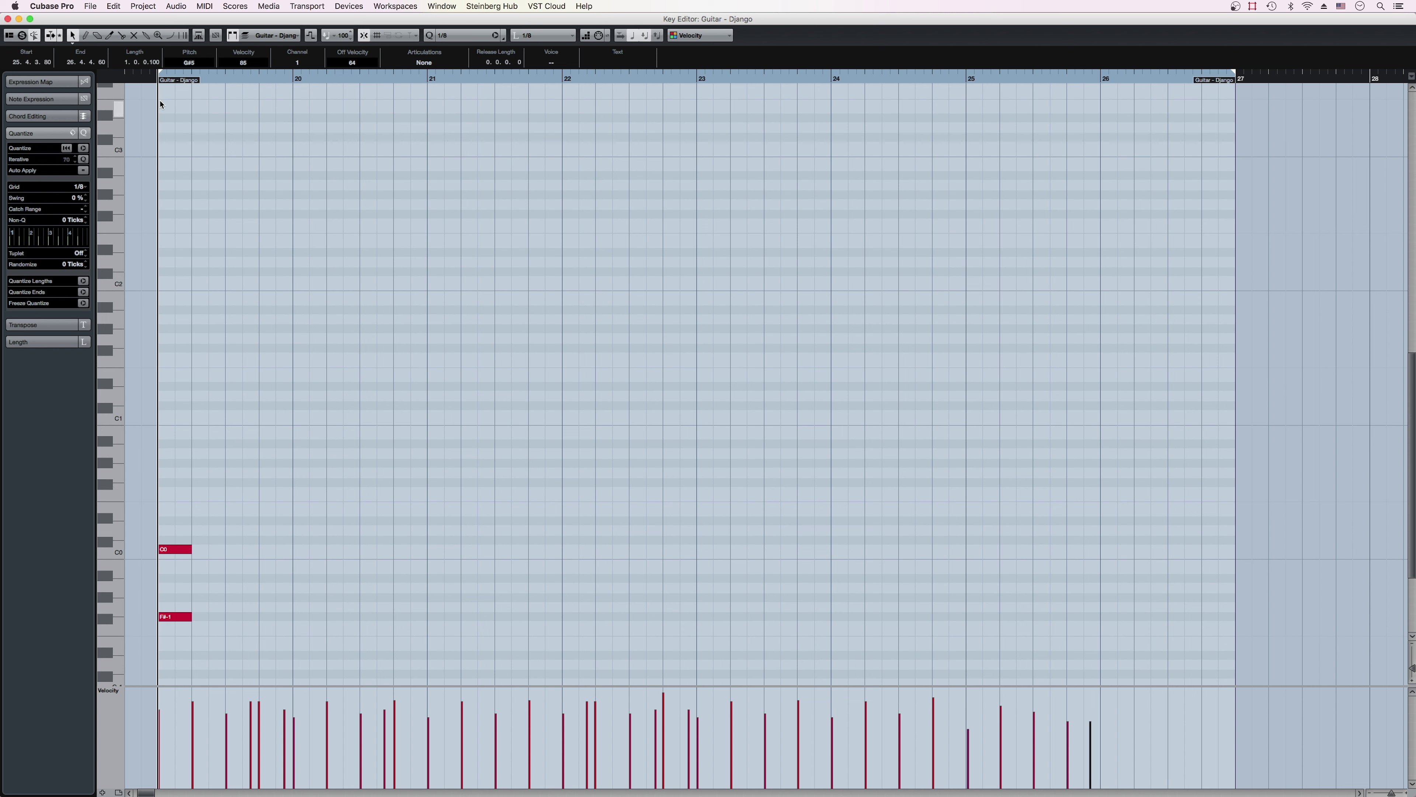
# Step: Select all notes in the Guitar - Django part and play back from bar 19
pyautogui.press('super+v')
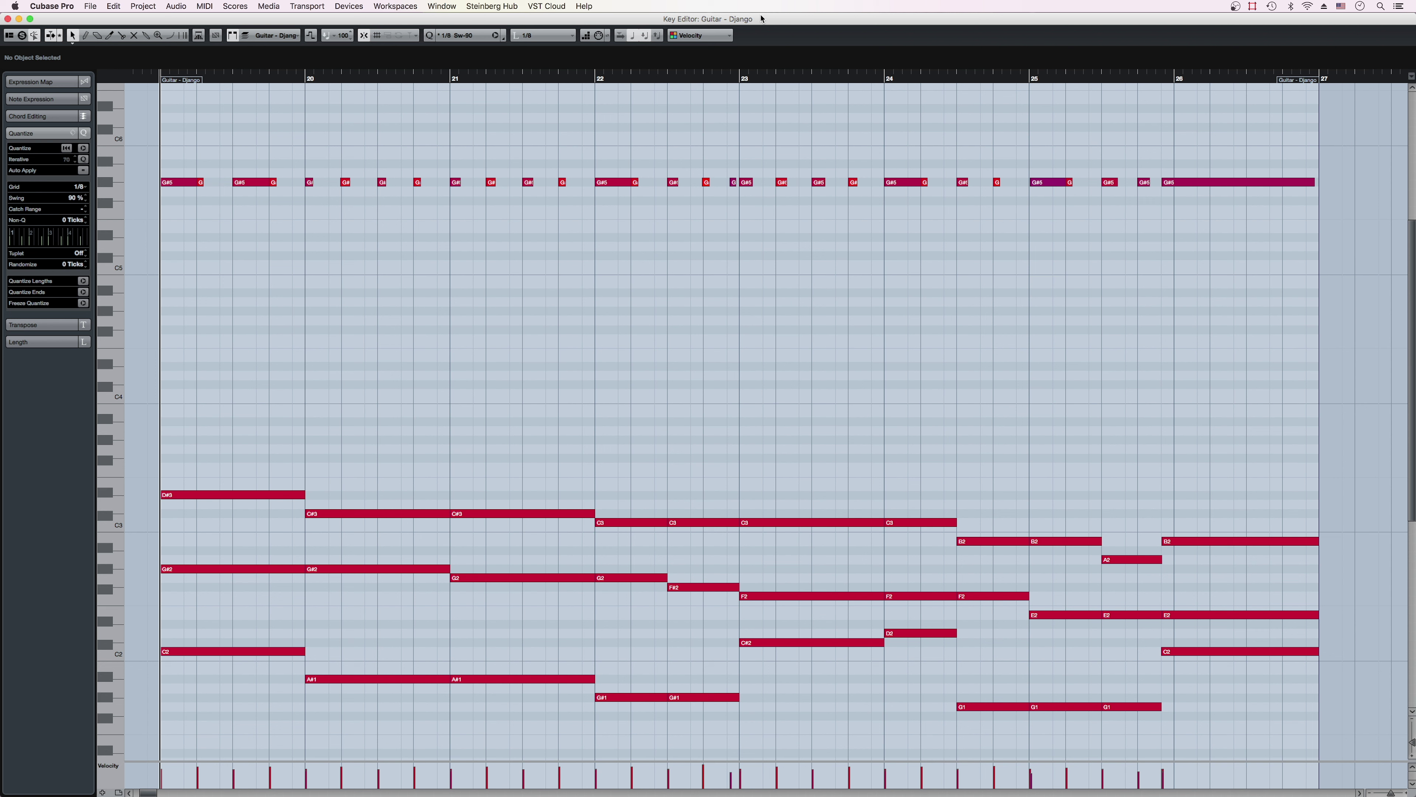
pyautogui.press('space')
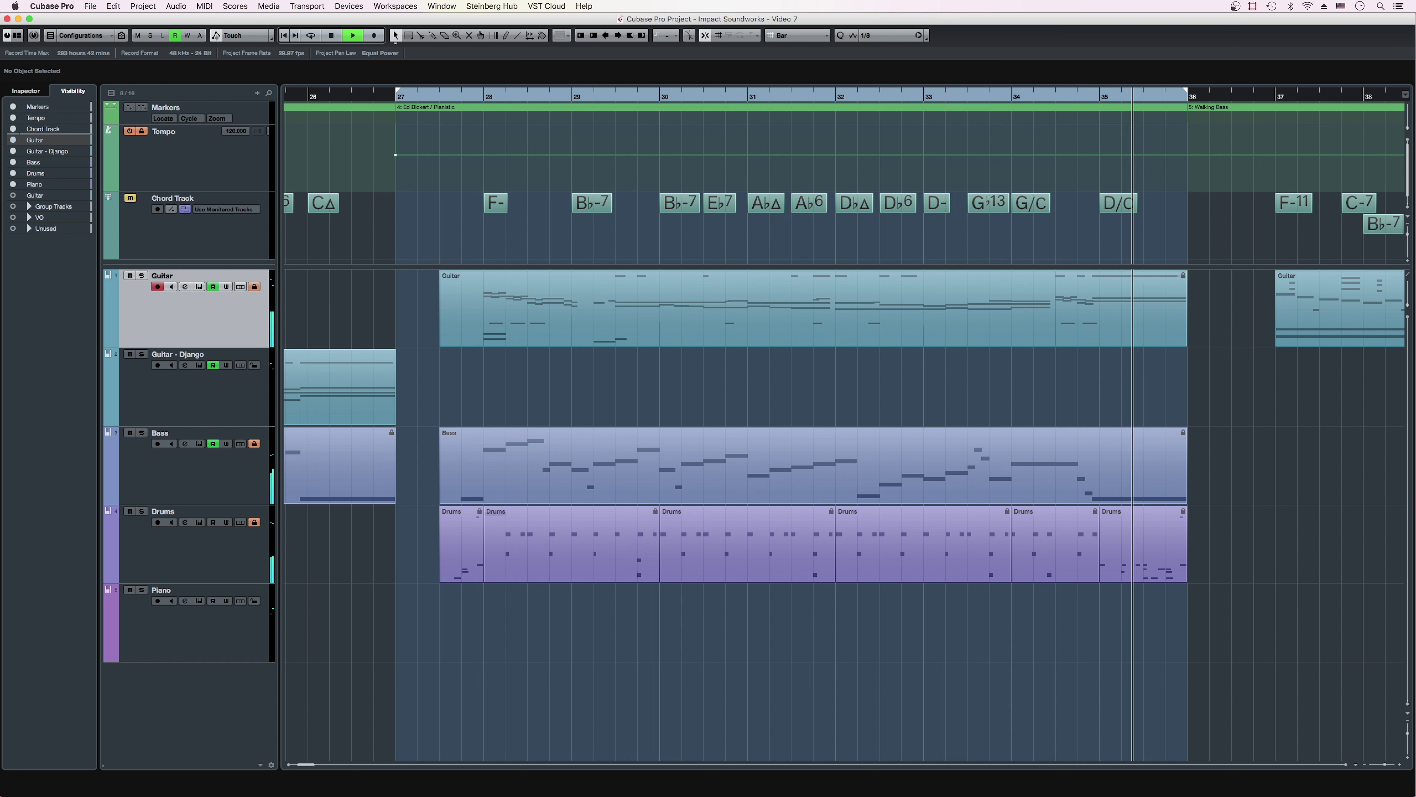
# Step: Stop playback and move the position to bar 27, the start of the Ed Bickert / Pianistic section
pyautogui.press('space')
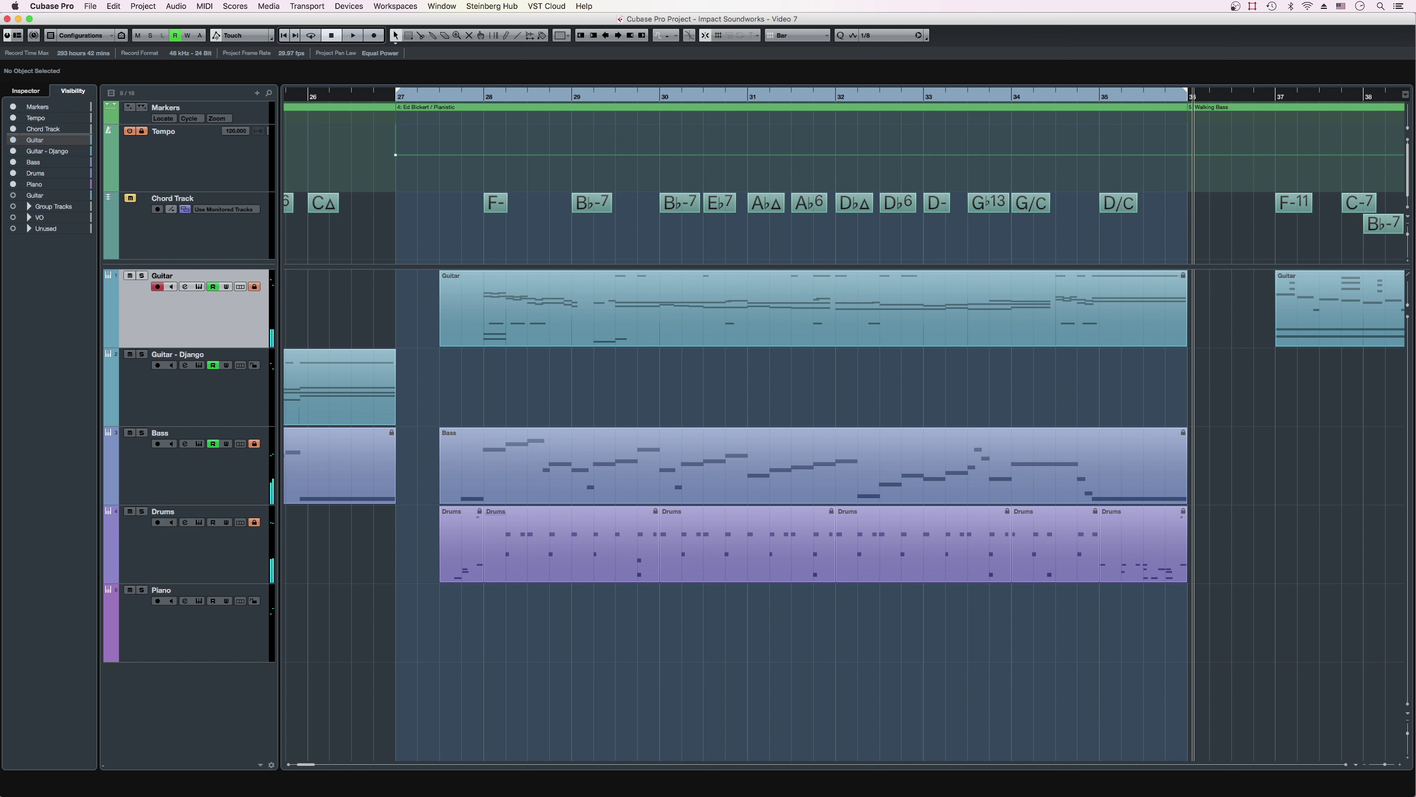
pyautogui.click(402, 99)
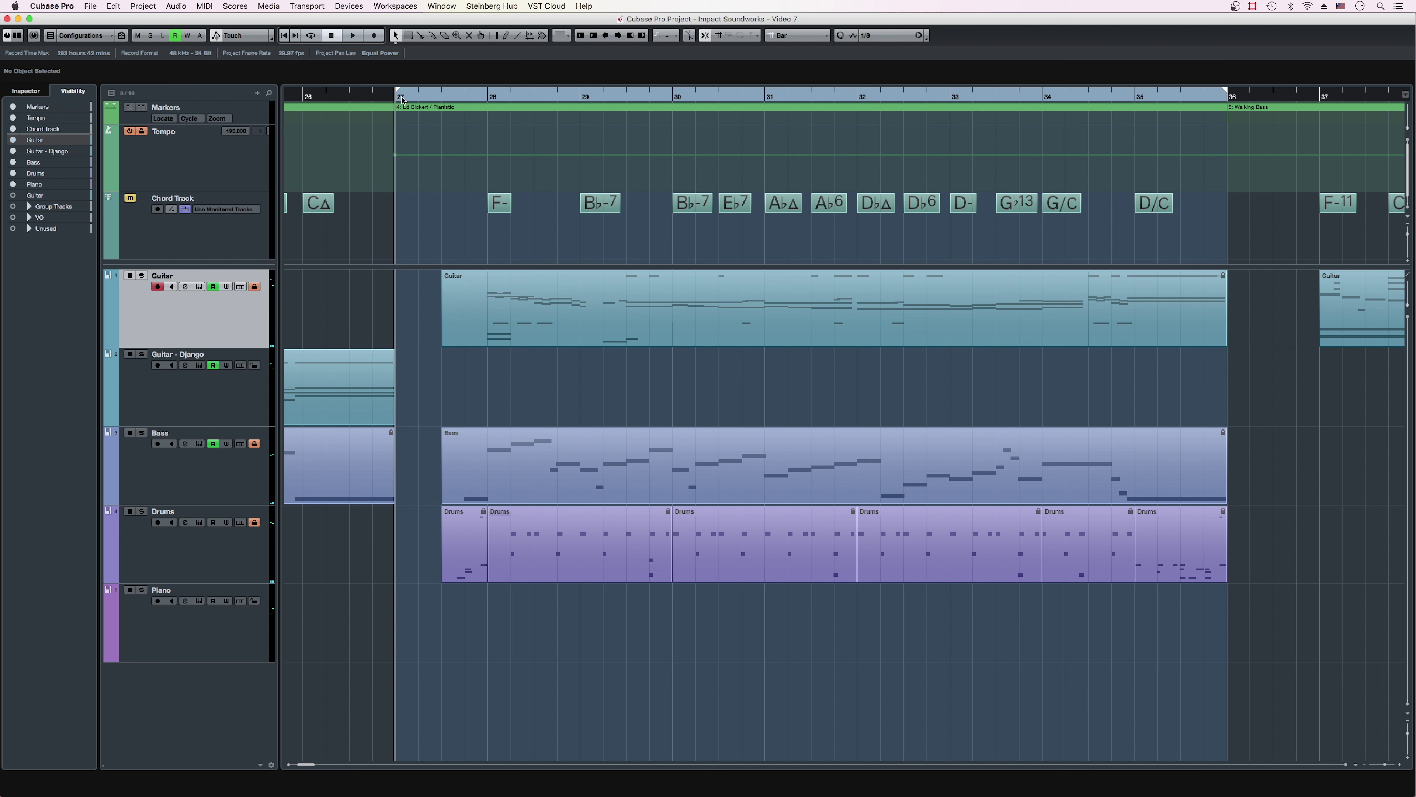
# Step: In the Archtop instrument, view page 2 of the TACT articulation mappings and select [LEG] SLIDE
pyautogui.click(199, 288)
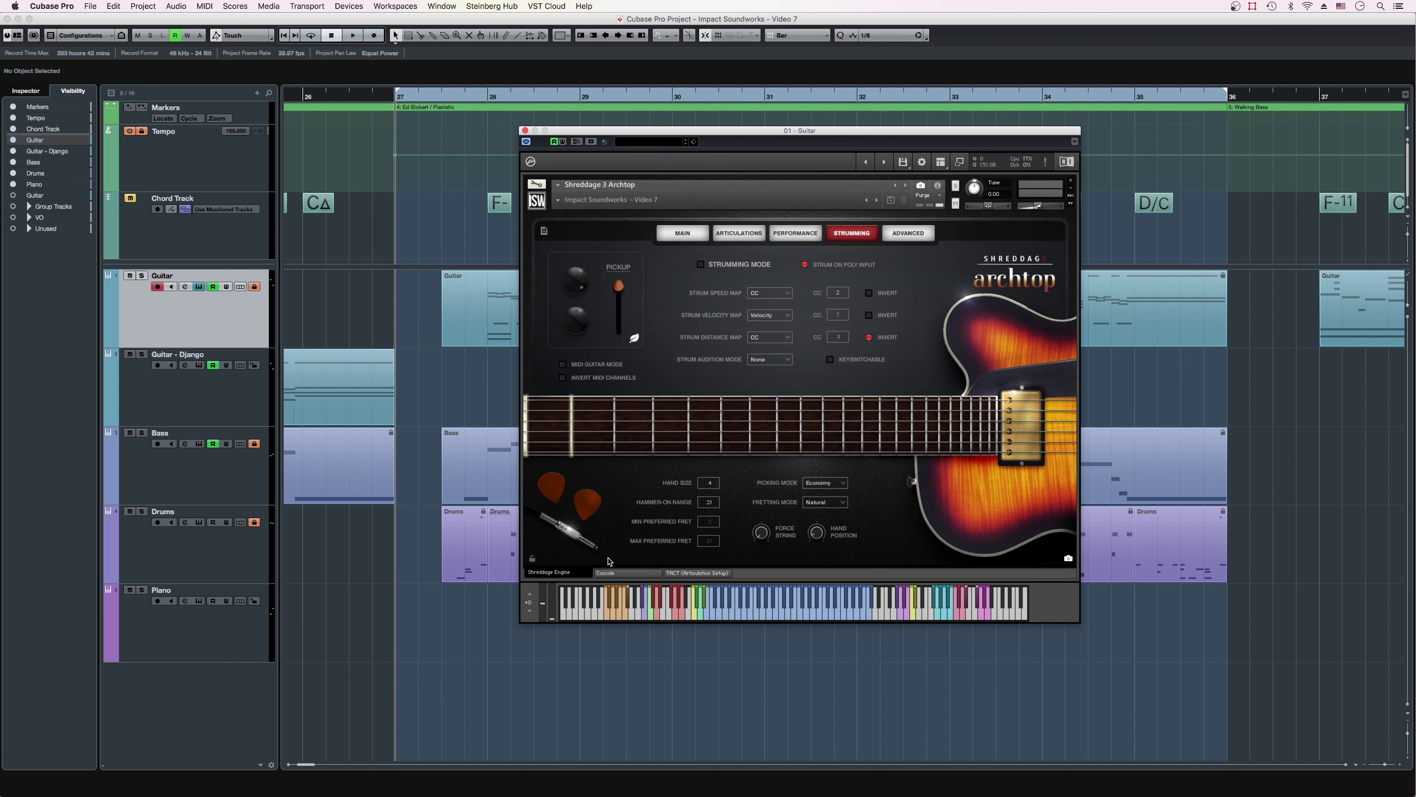
pyautogui.click(691, 574)
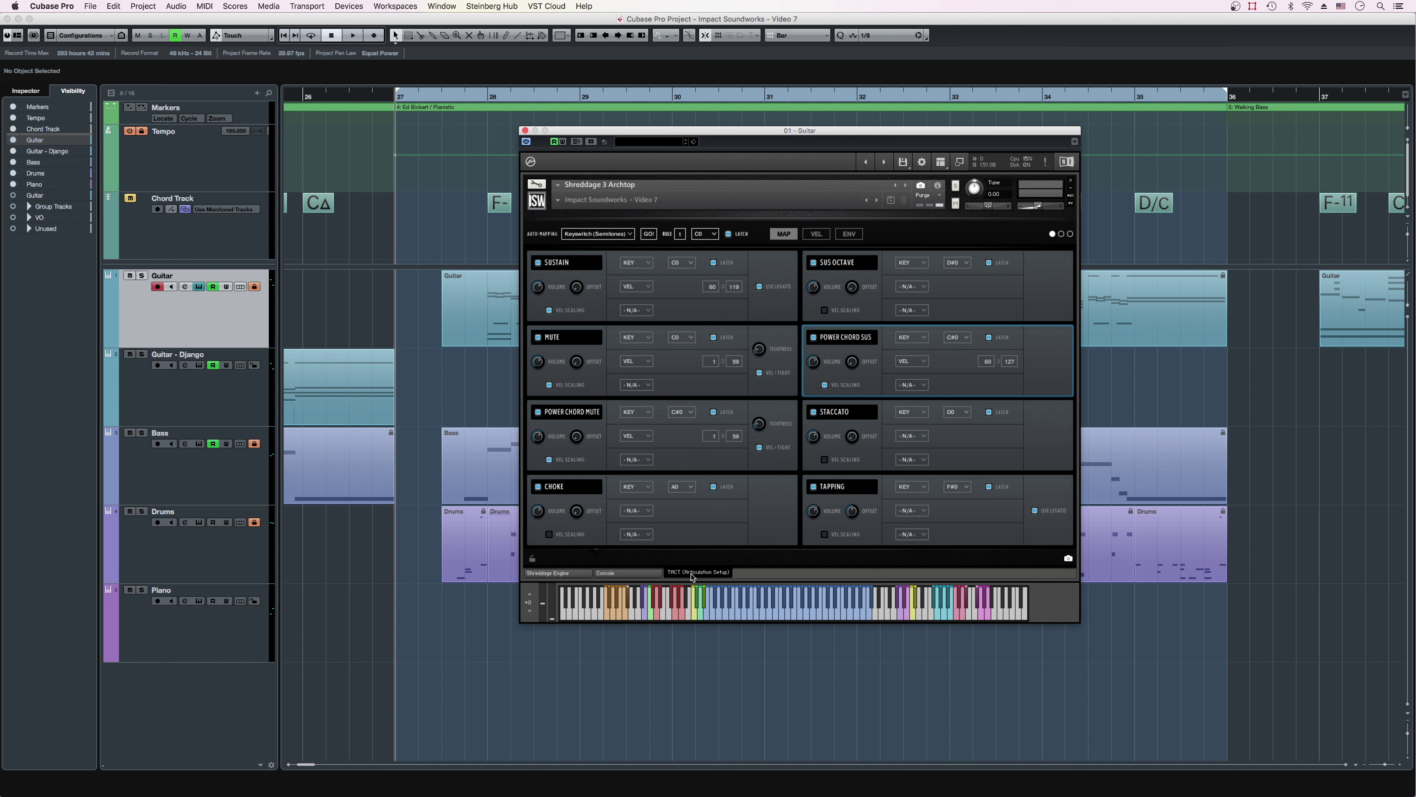
pyautogui.click(1061, 235)
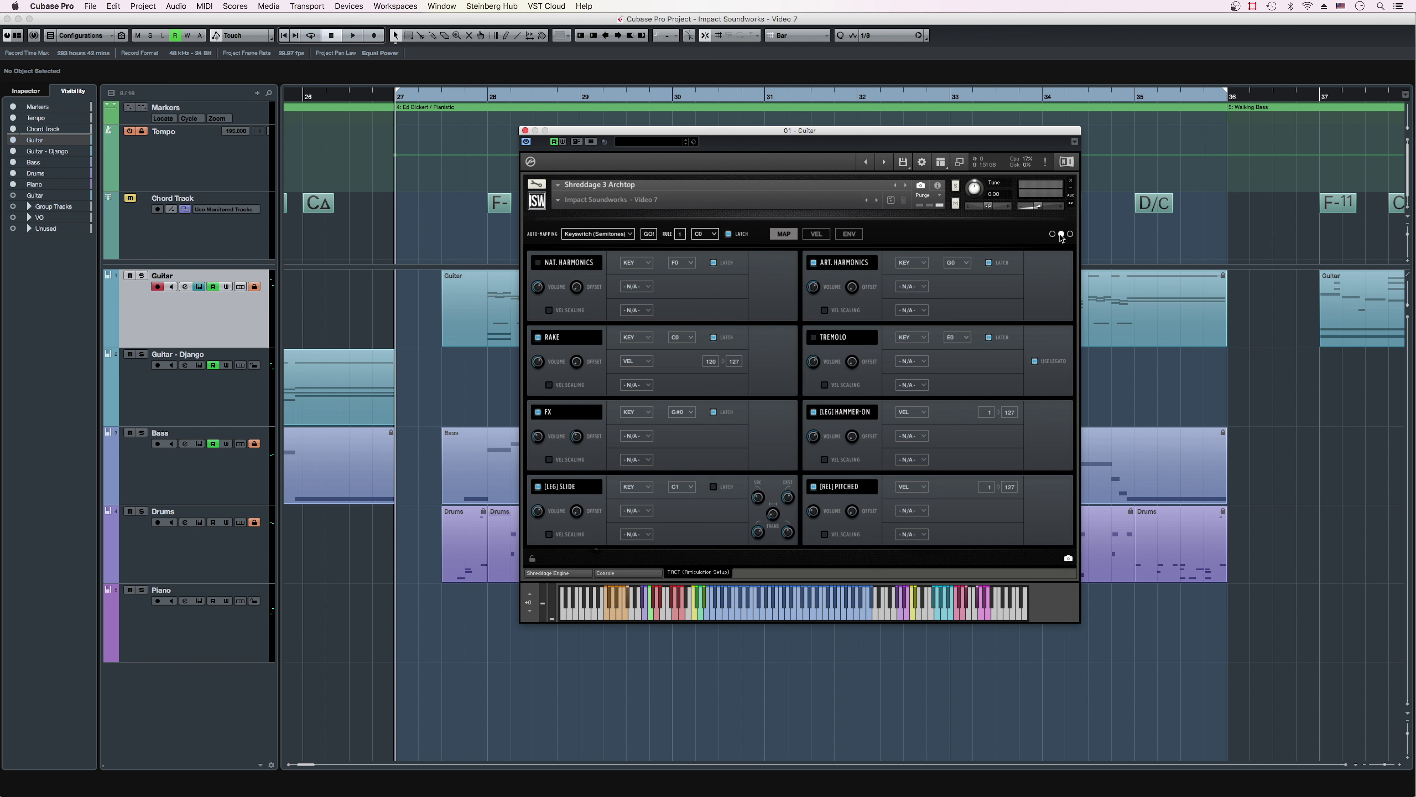
pyautogui.click(685, 511)
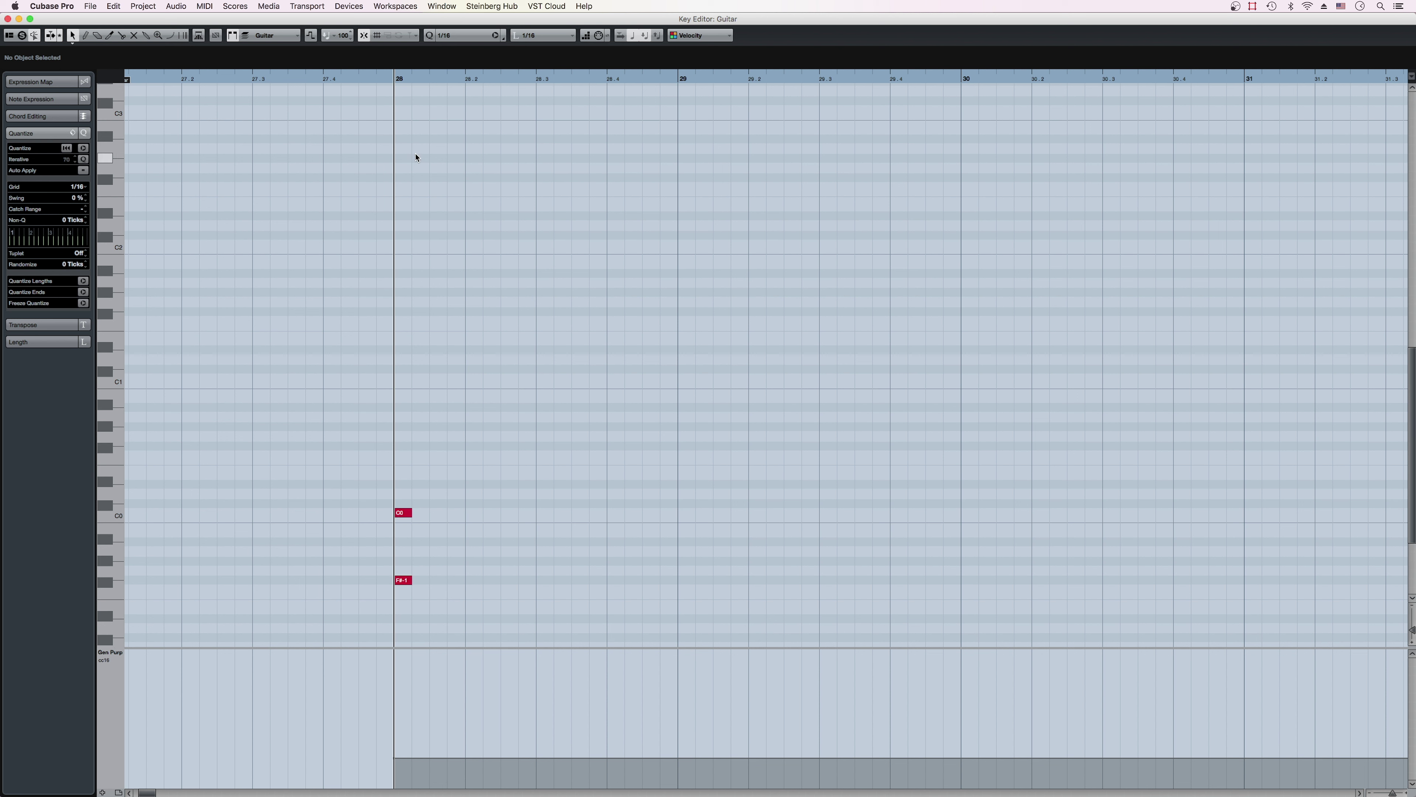
# Step: Draw a short C2 into a held D2 near bar 28, plus another C2 at bar 29
pyautogui.press('8')
pyautogui.click(456, 244)
pyautogui.moveTo(469, 225); pyautogui.dragTo(819, 225)
pyautogui.click(666, 244)
# Step: Copy the four C2 and D2 notes later into bar 30
pyautogui.press('1')
pyautogui.moveTo(678, 244); pyautogui.dragTo(714, 244)
pyautogui.moveTo(704, 185); pyautogui.dragTo(431, 302)
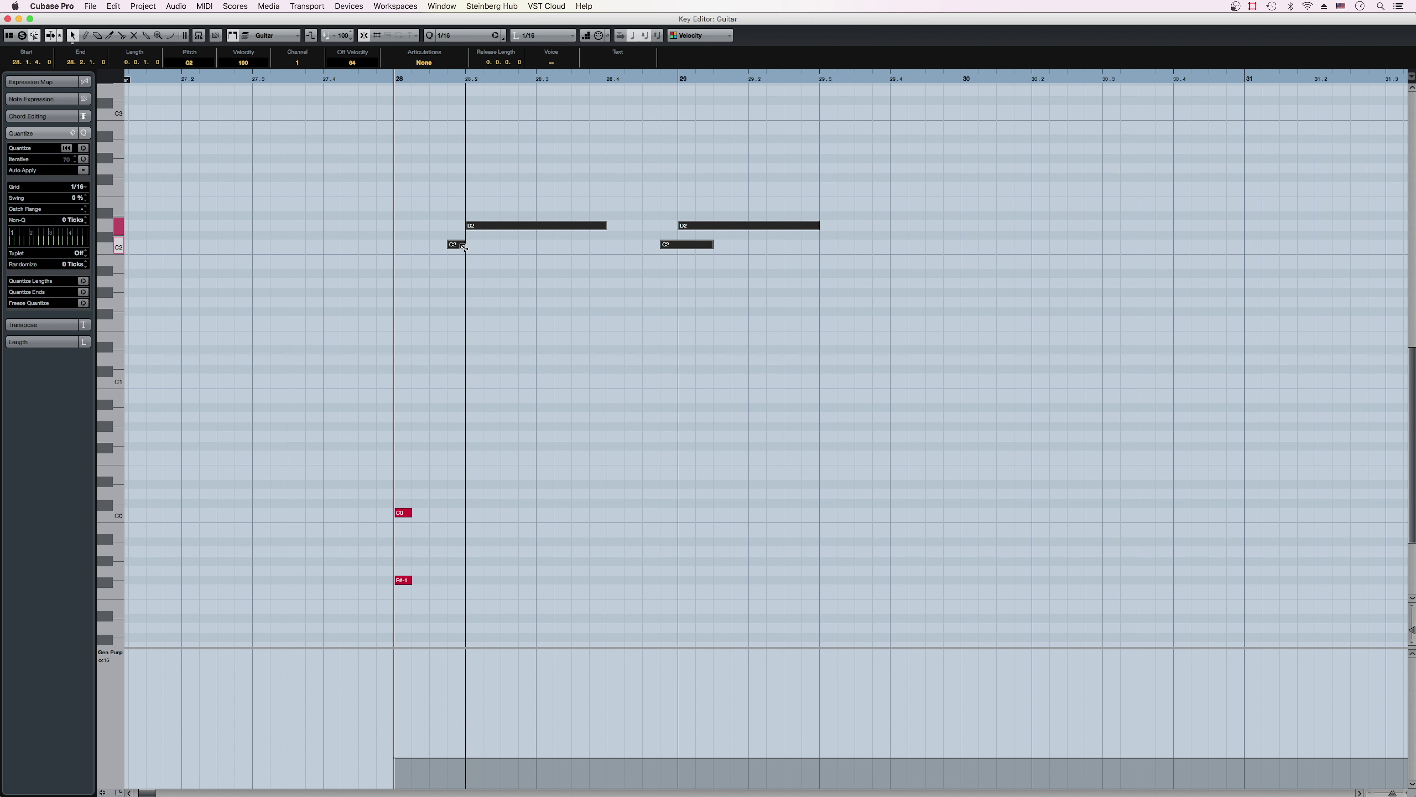
pyautogui.moveTo(457, 243); pyautogui.dragTo(884, 244)
pyautogui.press('super+z')
pyautogui.moveTo(456, 244); pyautogui.dragTo(882, 244)
pyautogui.click(892, 243)
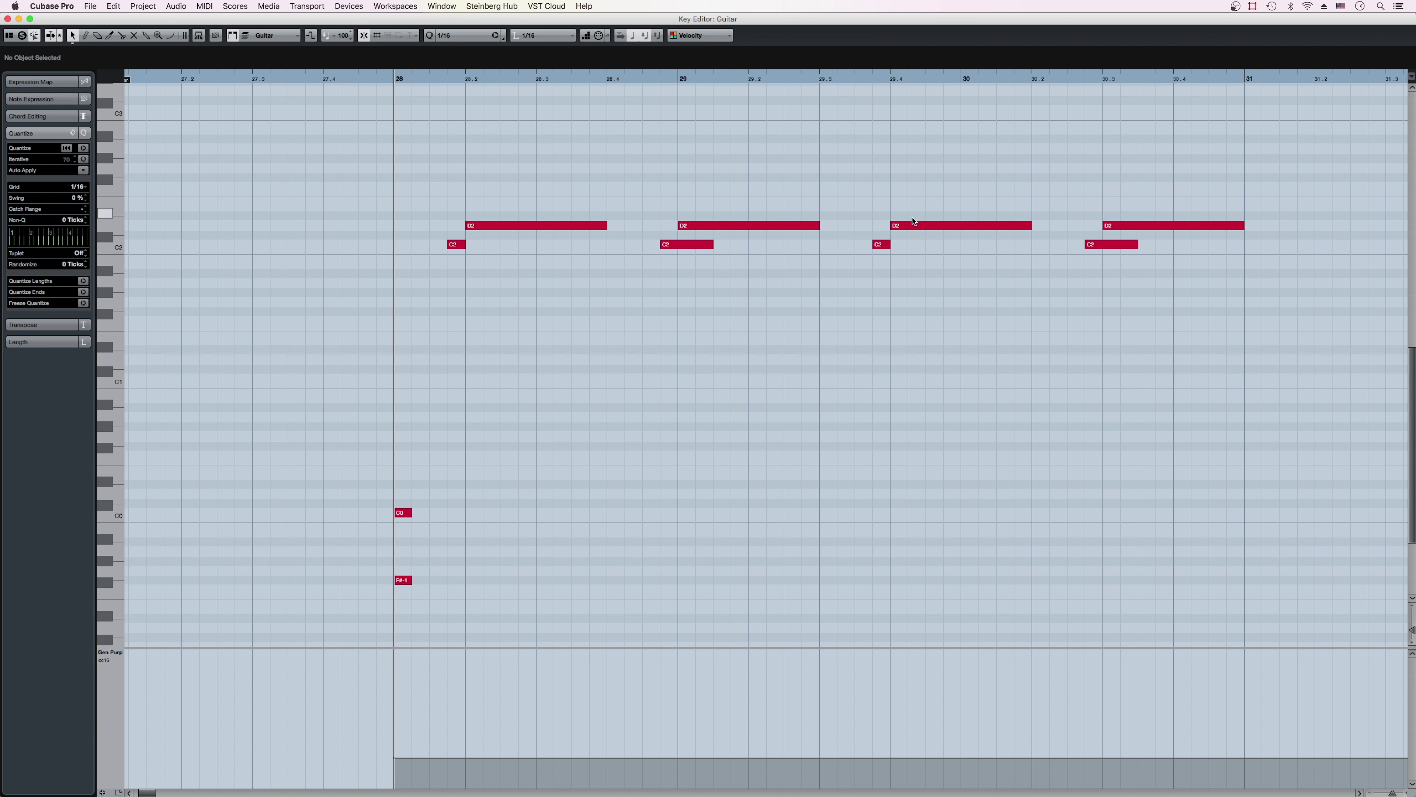
# Step: Copy the two later D2 notes up to A#2, lengthen them to 30.2 and 31, and play back from bar 28
pyautogui.moveTo(1252, 221); pyautogui.dragTo(891, 139)
pyautogui.moveTo(1156, 106); pyautogui.dragTo(925, 183)
pyautogui.moveTo(1013, 139); pyautogui.dragTo(1032, 139)
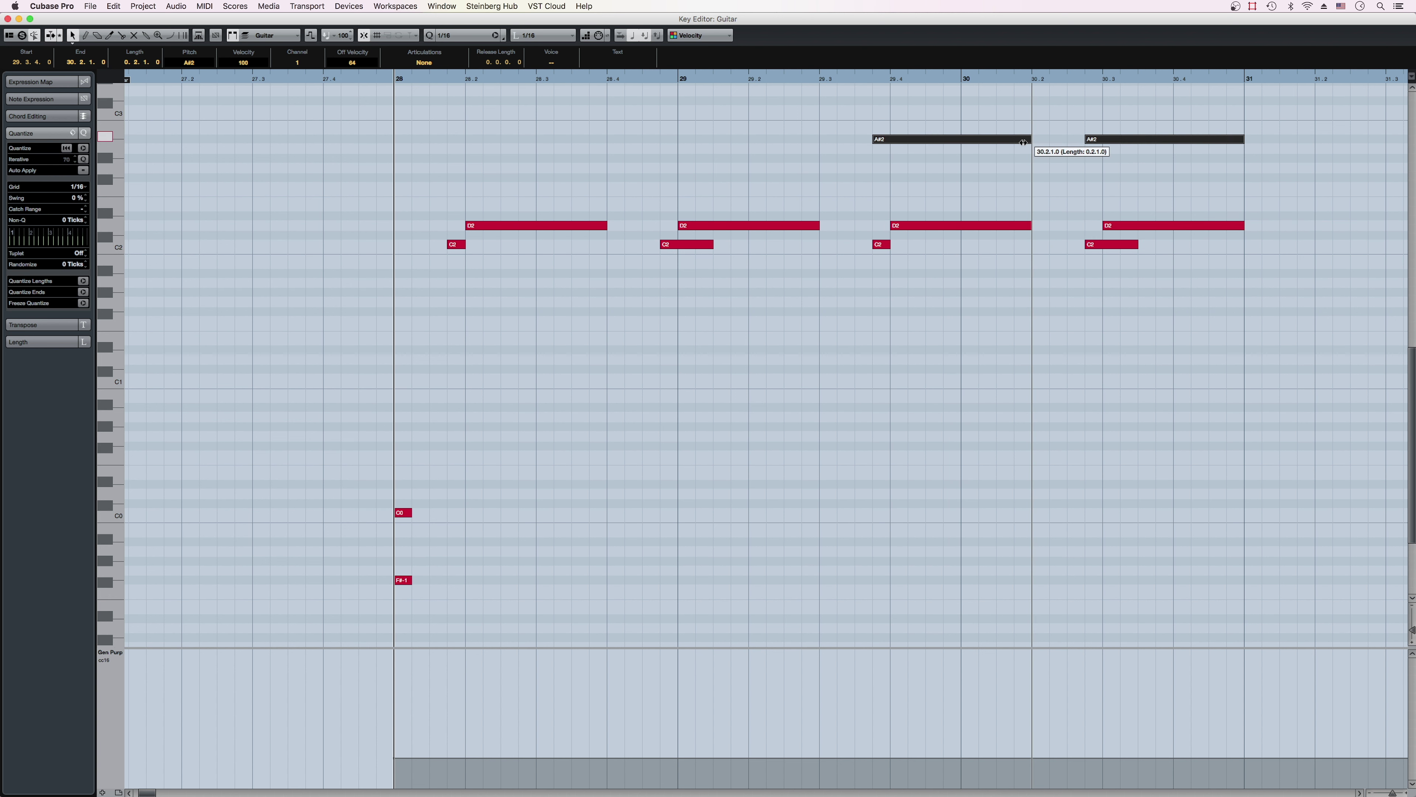
pyautogui.click(1018, 164)
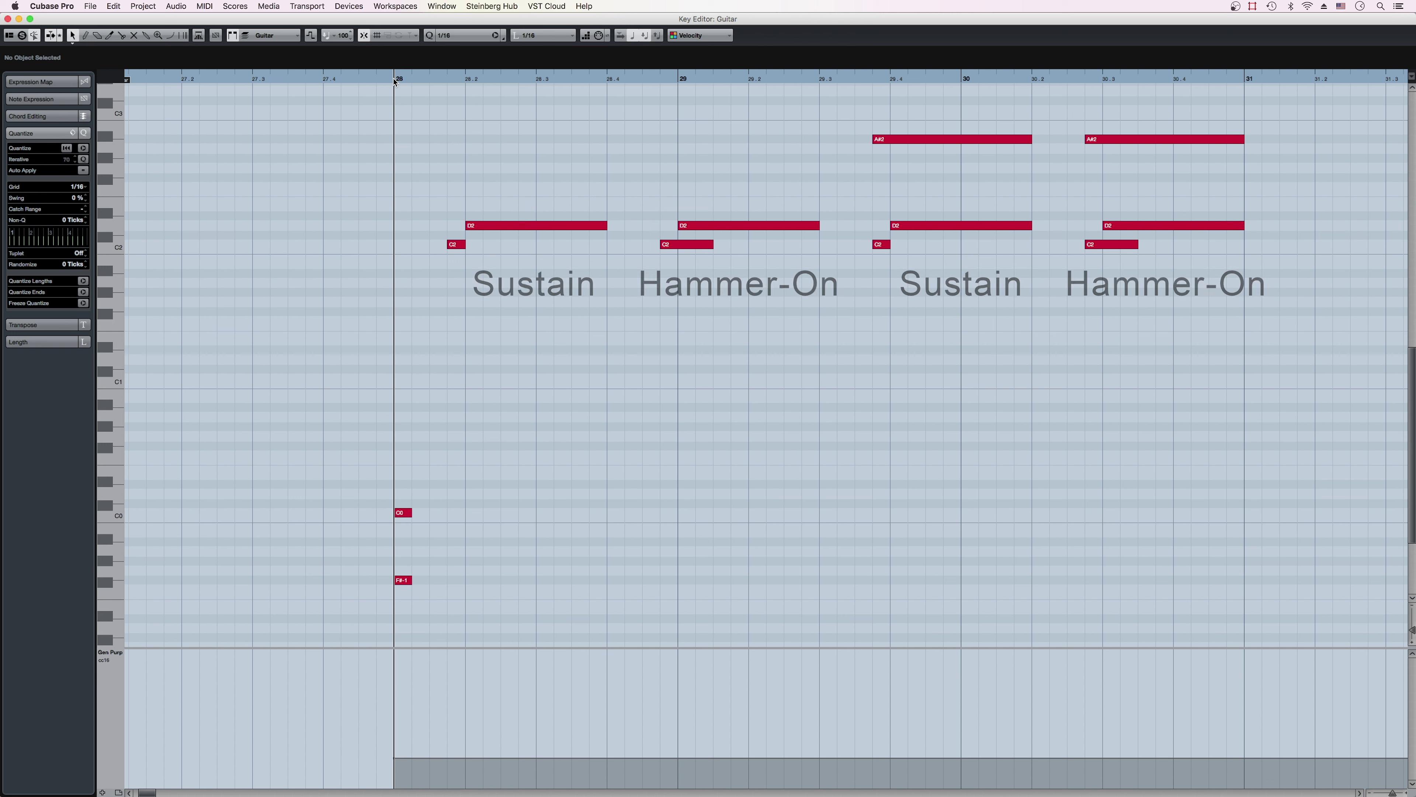
pyautogui.press('space')
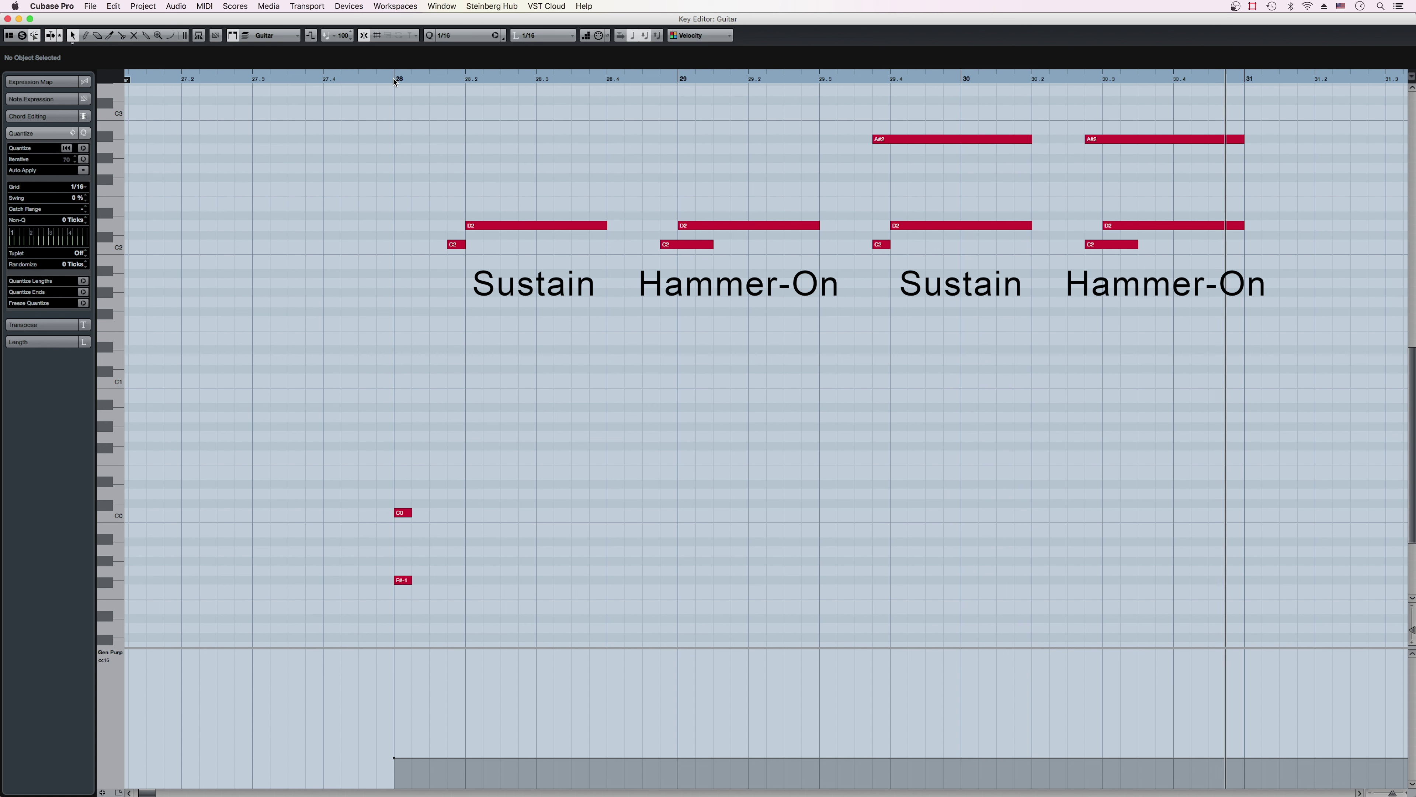
pyautogui.press('space')
# Step: Lengthen the first C2 note, draw a C1 at bar 29, and trim the A#2's start
pyautogui.moveTo(463, 245); pyautogui.dragTo(502, 246)
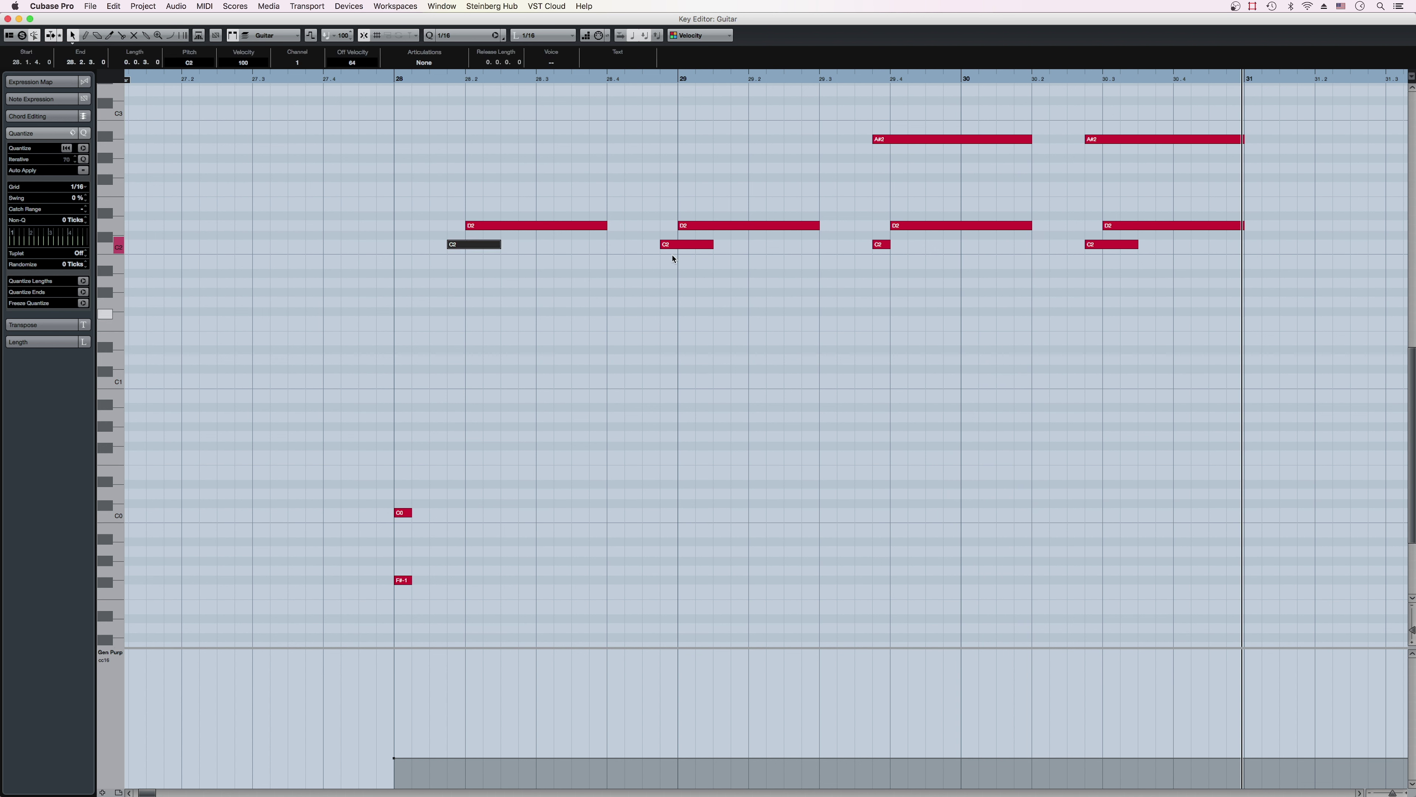
pyautogui.moveTo(663, 378); pyautogui.dragTo(714, 378)
pyautogui.moveTo(874, 139); pyautogui.dragTo(891, 139)
# Step: With the Draw tool, add F2 notes at 29.4 and 30.3, trim their starts, and add a D#2 at 29.3
pyautogui.rightClick(904, 187)
pyautogui.click(905, 181)
pyautogui.moveTo(903, 187); pyautogui.dragTo(1244, 187)
pyautogui.keyDown('shift'); pyautogui.click(1093, 139); pyautogui.keyUp('shift')
pyautogui.moveTo(1086, 187); pyautogui.dragTo(1102, 187)
pyautogui.moveTo(889, 247)
pyautogui.mouseDown()
pyautogui.moveTo(926, 247)
pyautogui.moveTo(909, 215)
pyautogui.moveTo(926, 216)
pyautogui.moveTo(891, 160)
pyautogui.mouseUp()
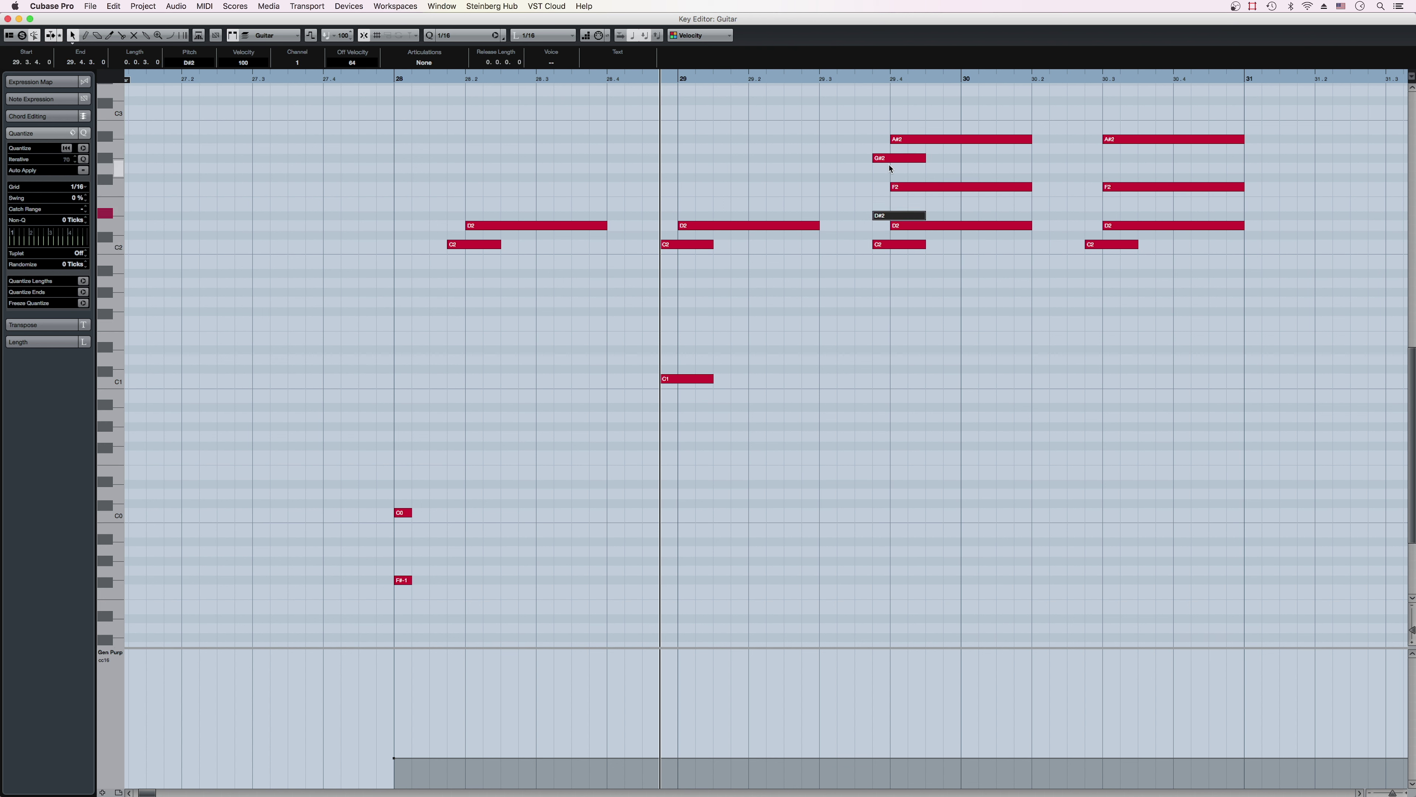
# Step: Copy the G#2 and D#2 notes to beat 30.3, add a C1 beneath them, and play it back
pyautogui.keyDown('shift'); pyautogui.click(895, 218); pyautogui.keyUp('shift')
pyautogui.moveTo(894, 218); pyautogui.dragTo(1107, 217)
pyautogui.moveTo(1087, 379); pyautogui.dragTo(1137, 379)
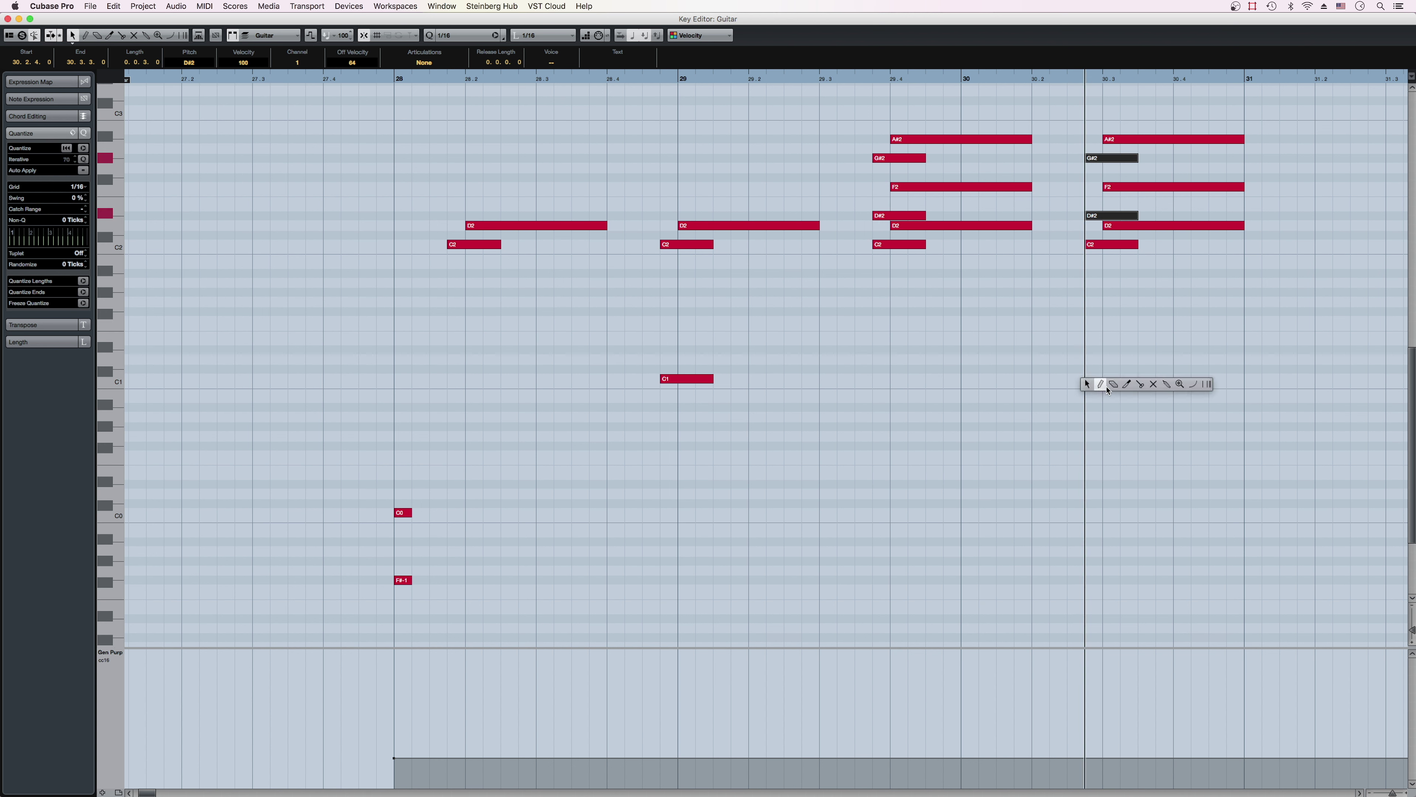
pyautogui.press('space')
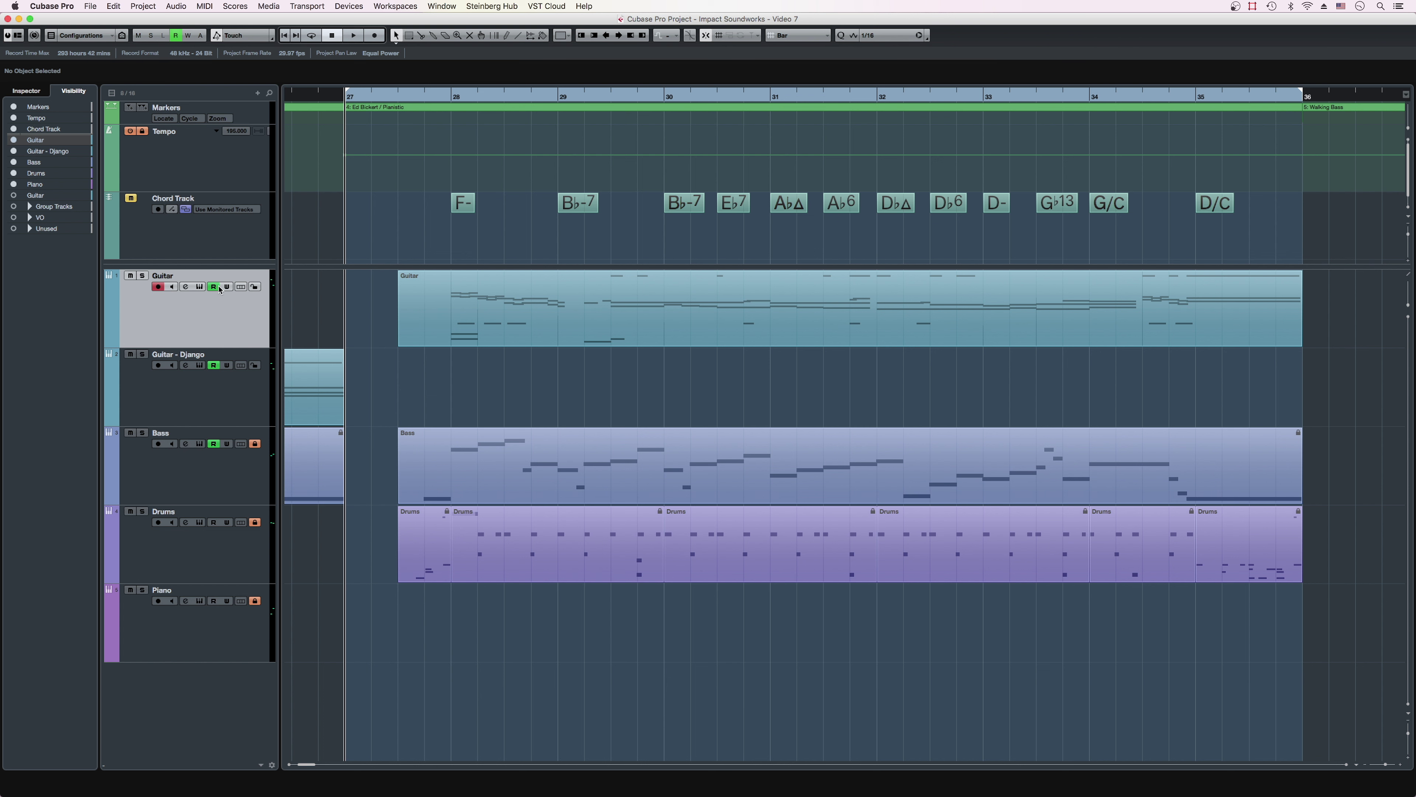
# Step: In the Archtop instrument, audition each force-string keyswitch, including the G string, then turn forced strings off
pyautogui.click(199, 286)
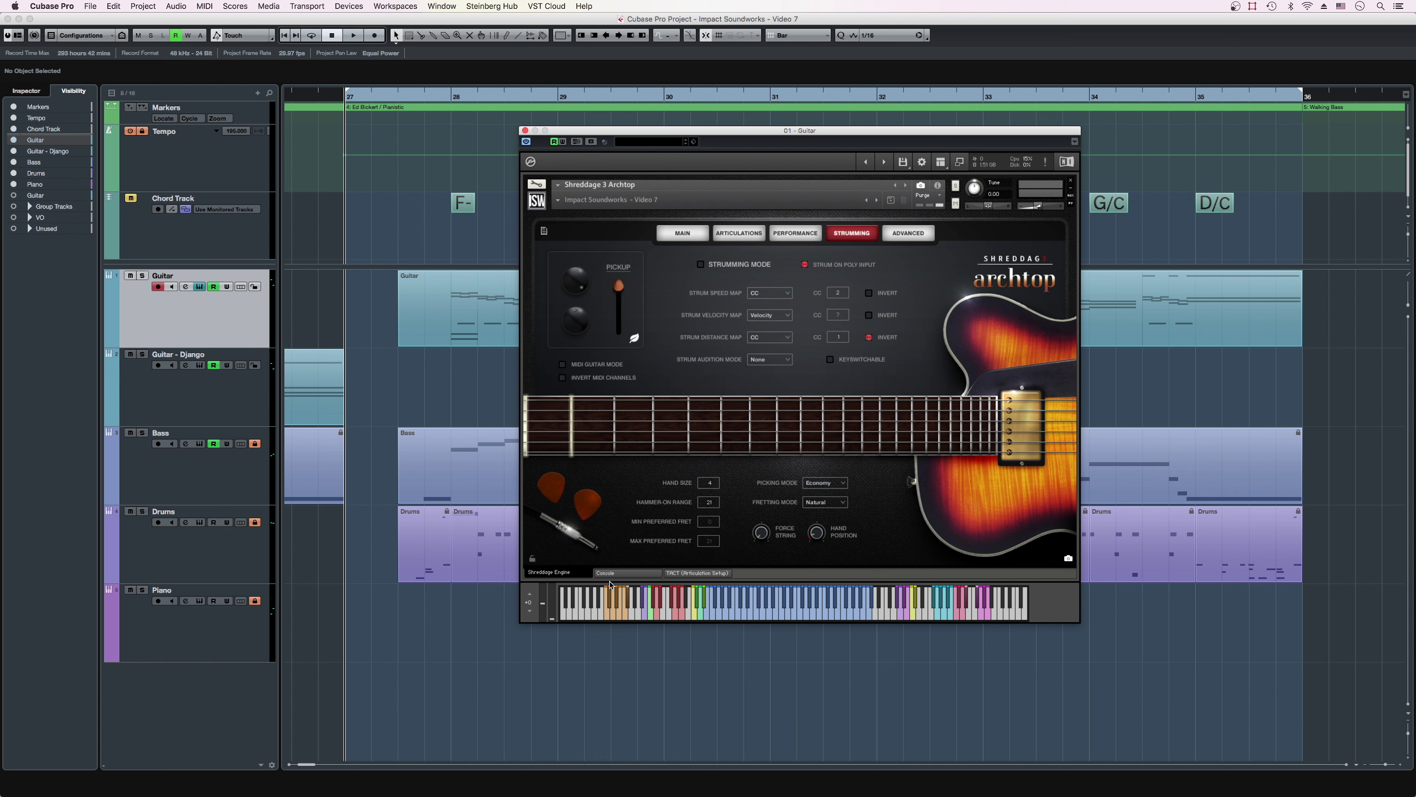
pyautogui.click(609, 614)
pyautogui.click(611, 612)
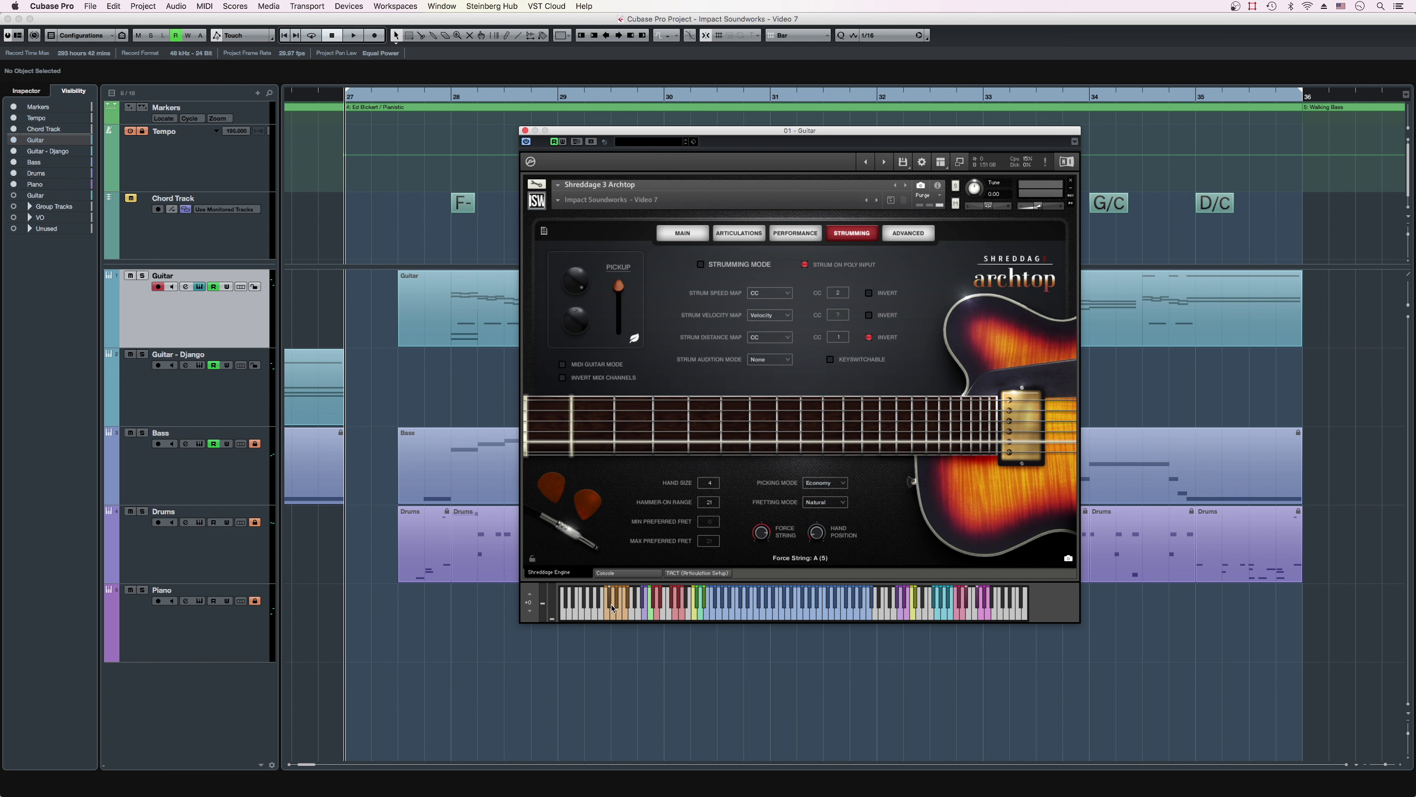
pyautogui.click(614, 609)
pyautogui.click(617, 607)
pyautogui.click(619, 606)
pyautogui.click(623, 607)
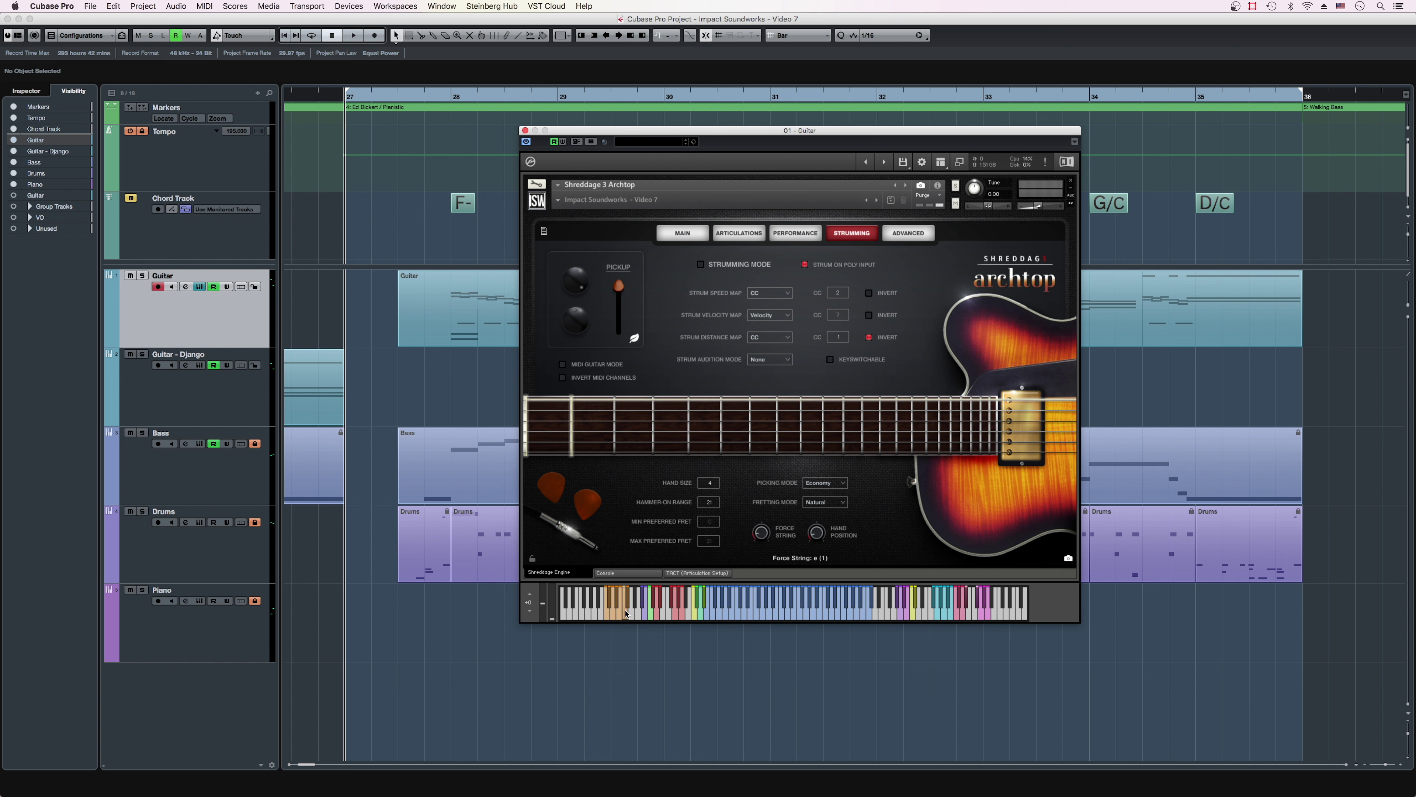
pyautogui.click(627, 608)
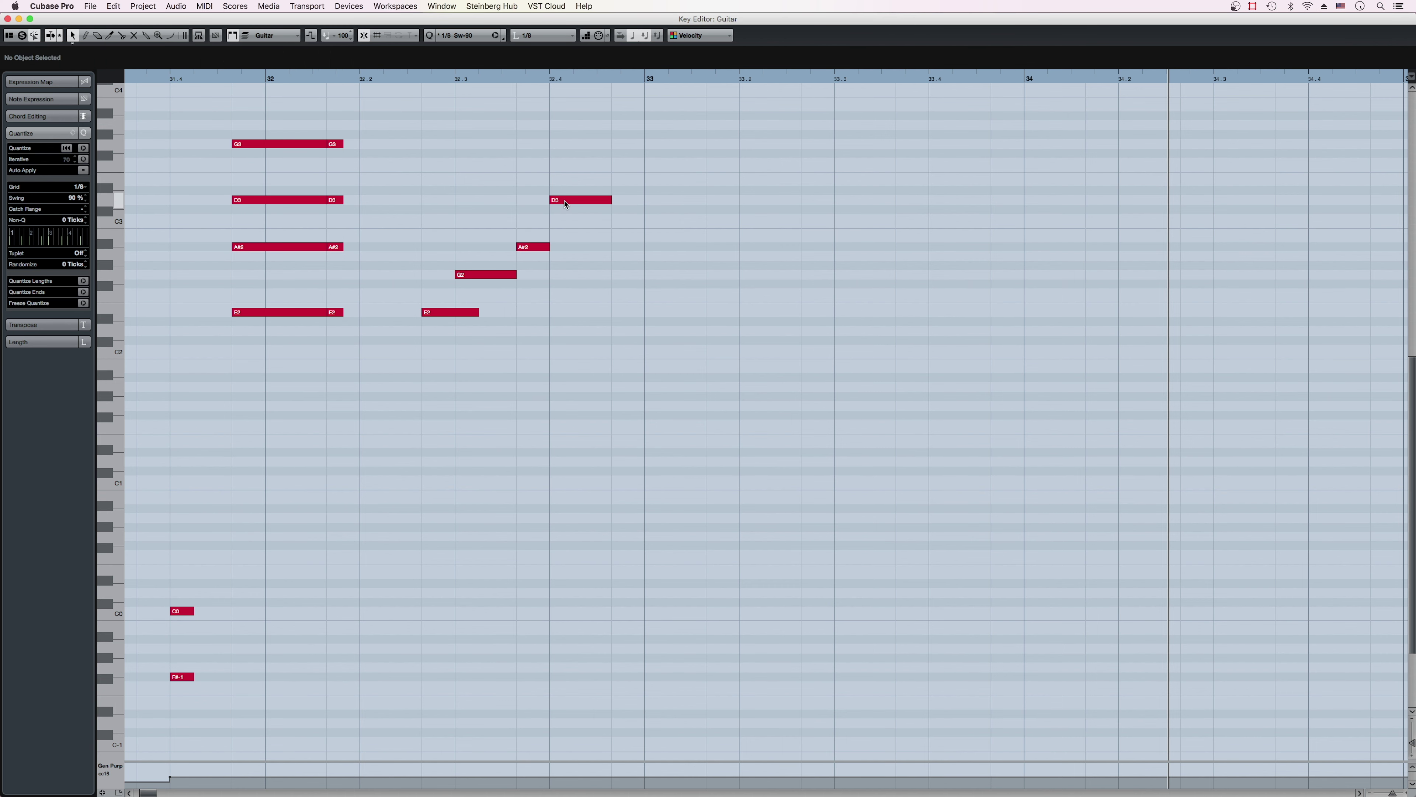
# Step: Draw the picked arpeggio notes through bar 33 and the closing bar 34 chord topped with A3
pyautogui.click(628, 247)
pyautogui.click(676, 210)
pyautogui.click(723, 256)
pyautogui.click(770, 293)
pyautogui.click(818, 256)
pyautogui.click(865, 294)
pyautogui.moveTo(899, 340); pyautogui.dragTo(990, 340)
pyautogui.moveTo(994, 331); pyautogui.dragTo(1084, 331)
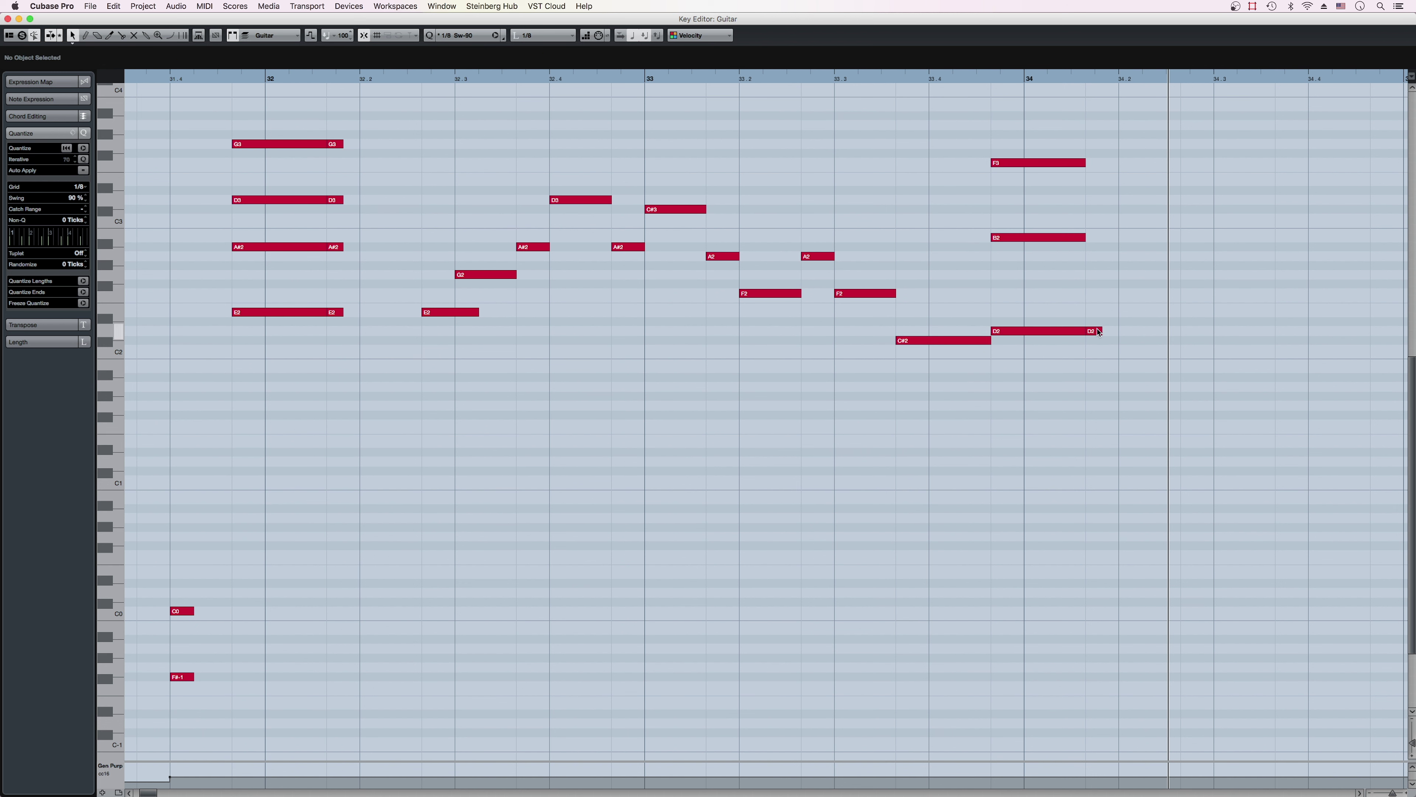
pyautogui.click(1092, 125)
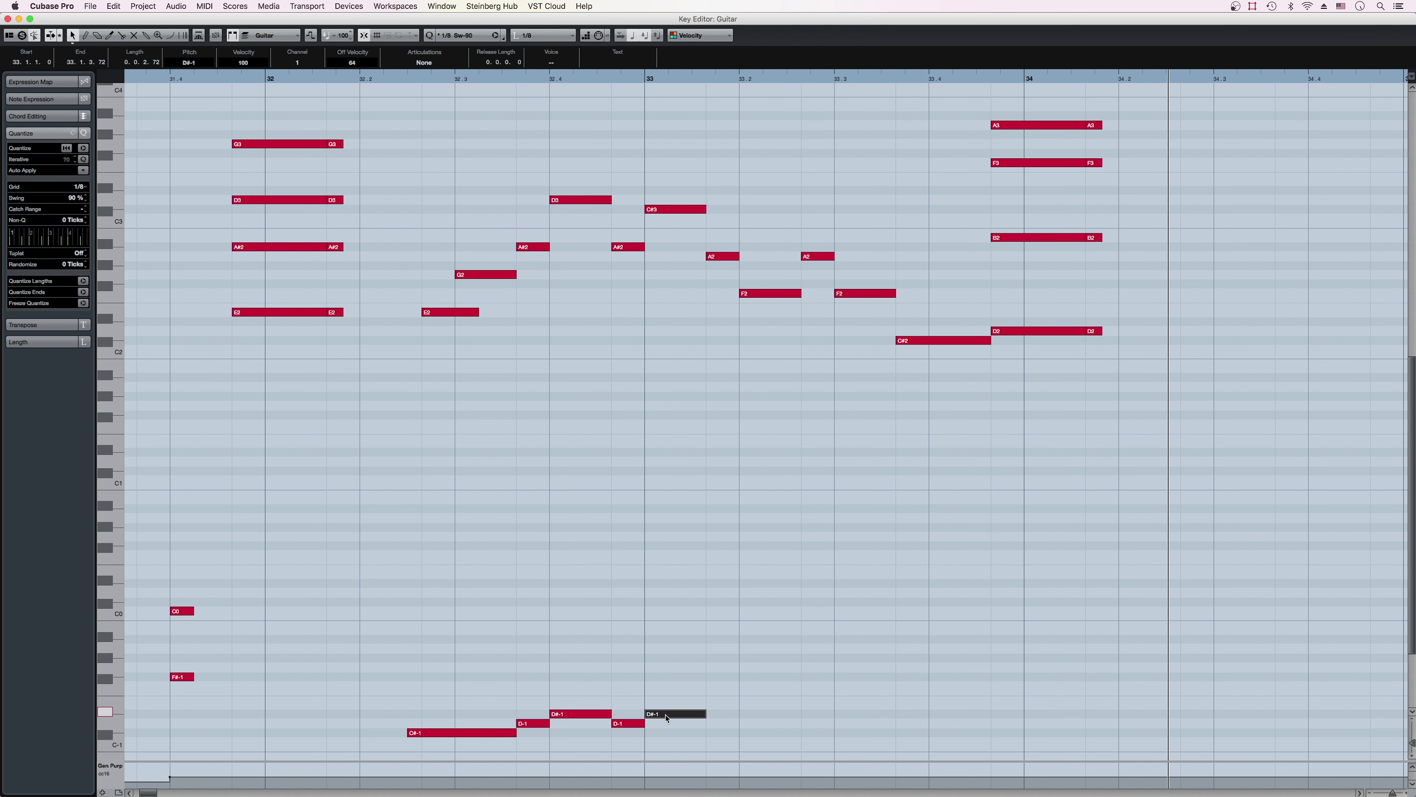
# Step: Deselect the notes and play back from beat 31.4
pyautogui.click(921, 722)
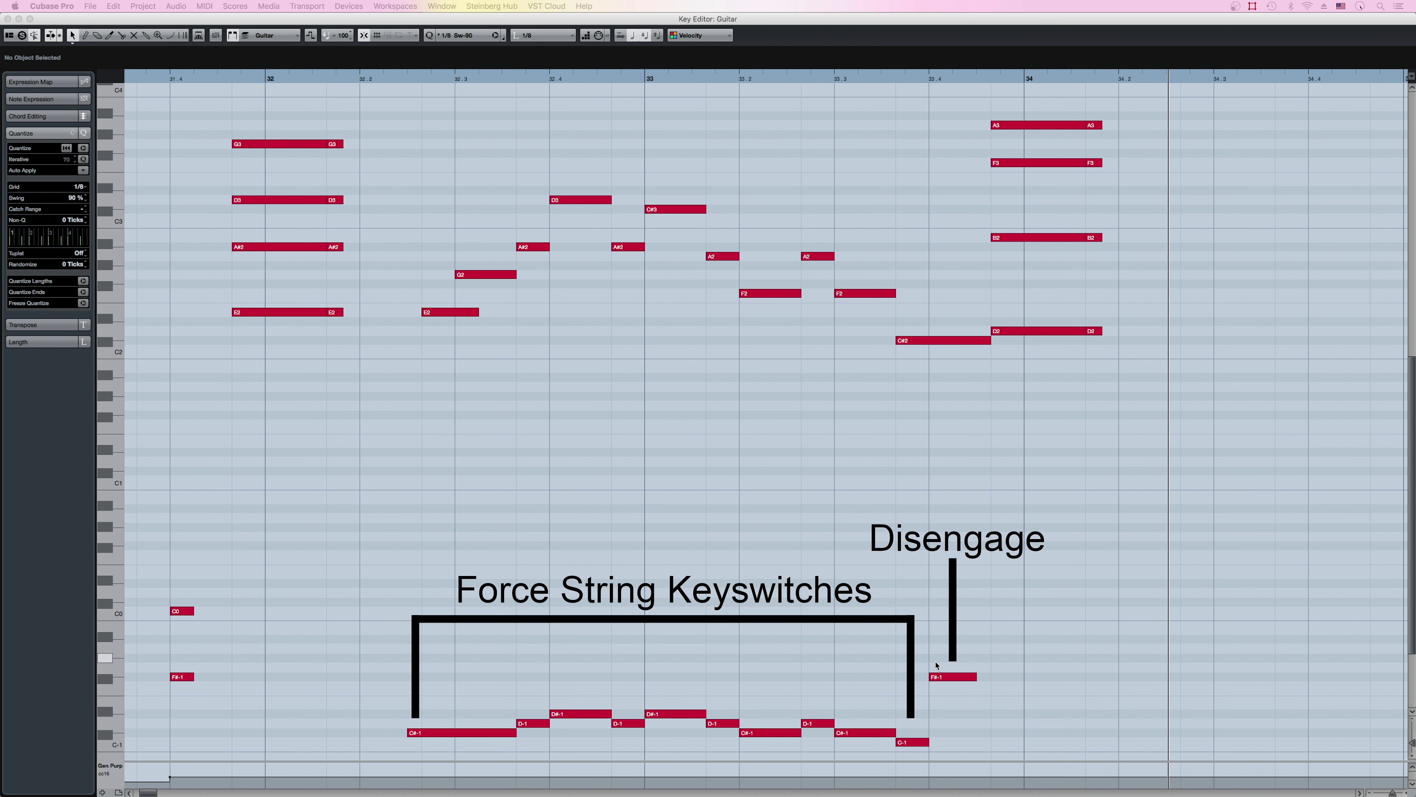
pyautogui.click(170, 79)
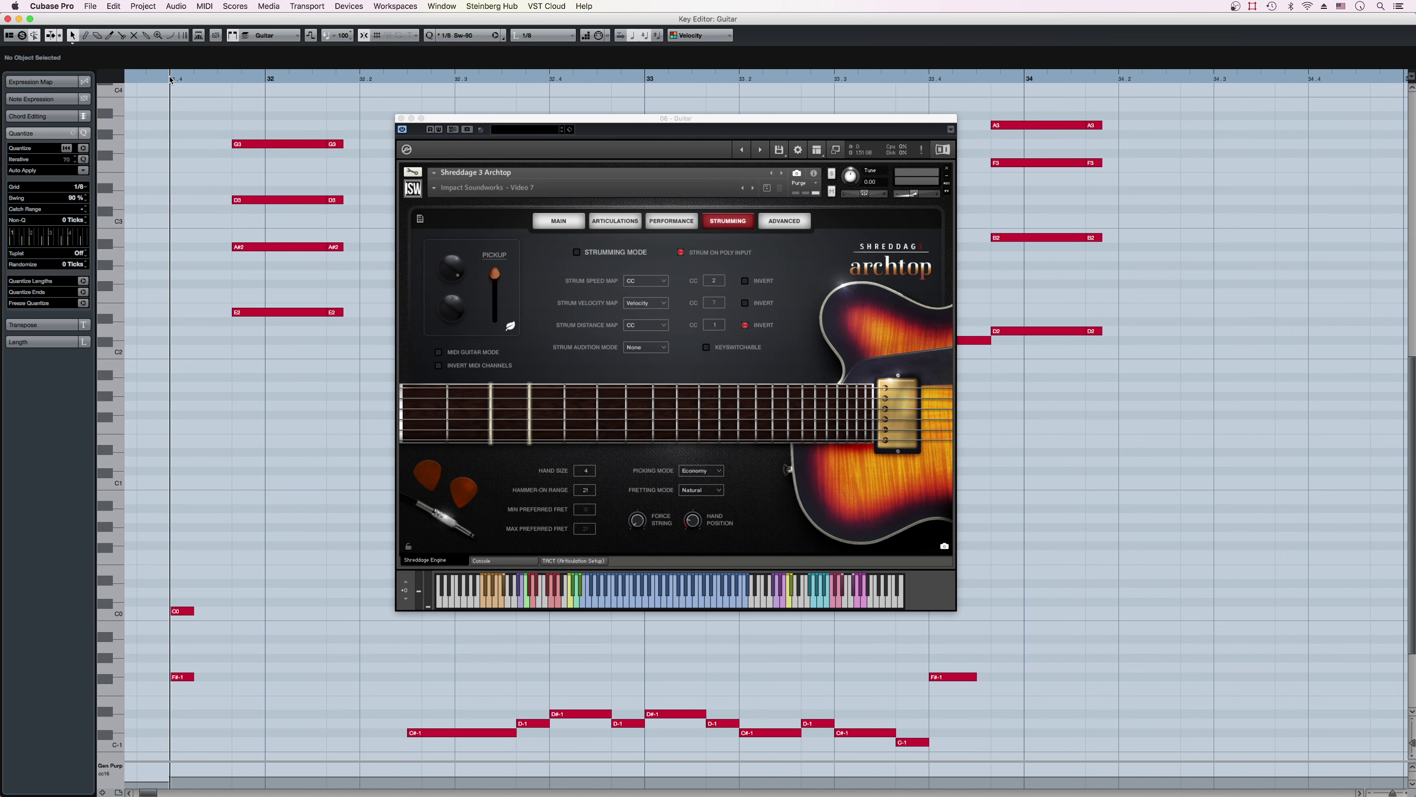
pyautogui.press('space')
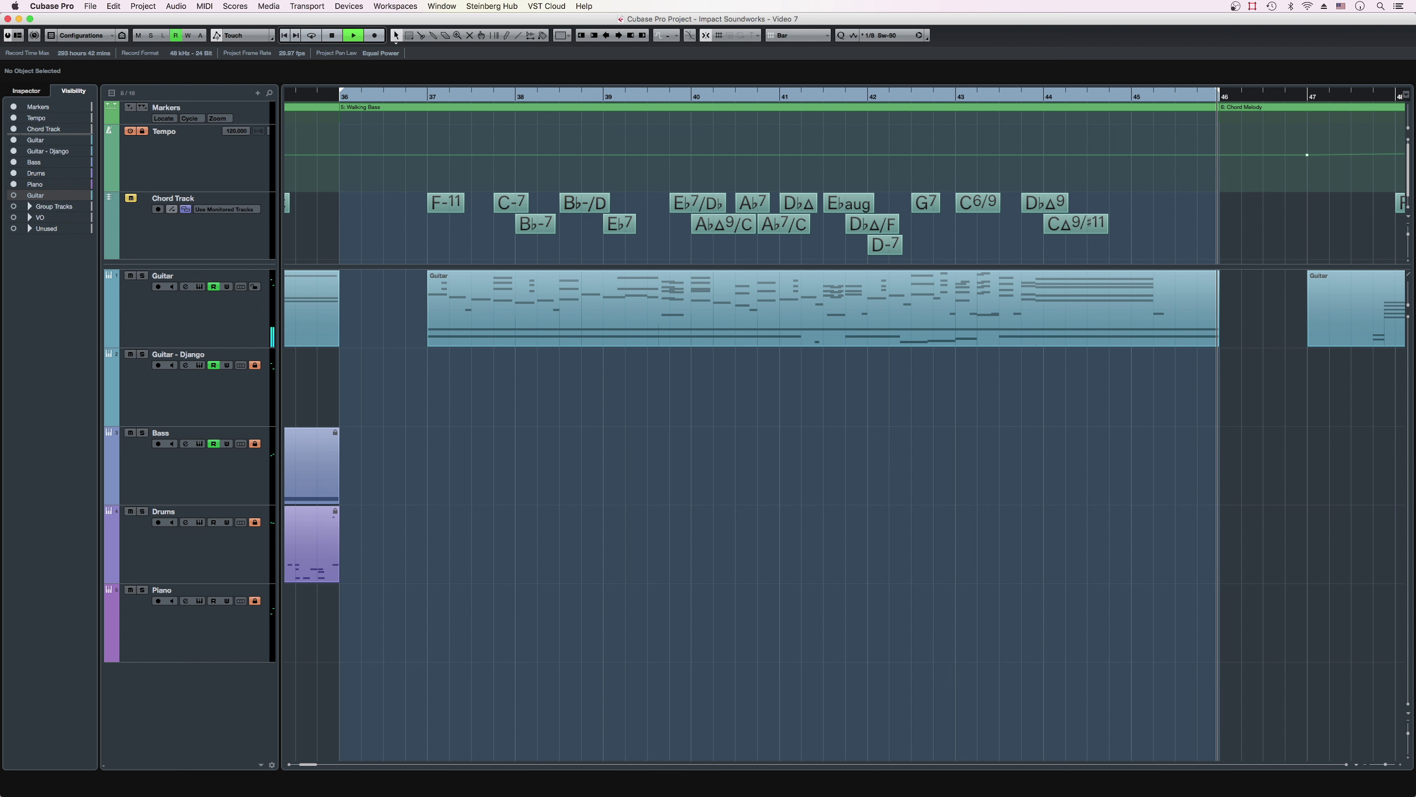
# Step: Stop playback at bar 46, where the Chord Melody section begins
pyautogui.press('space')
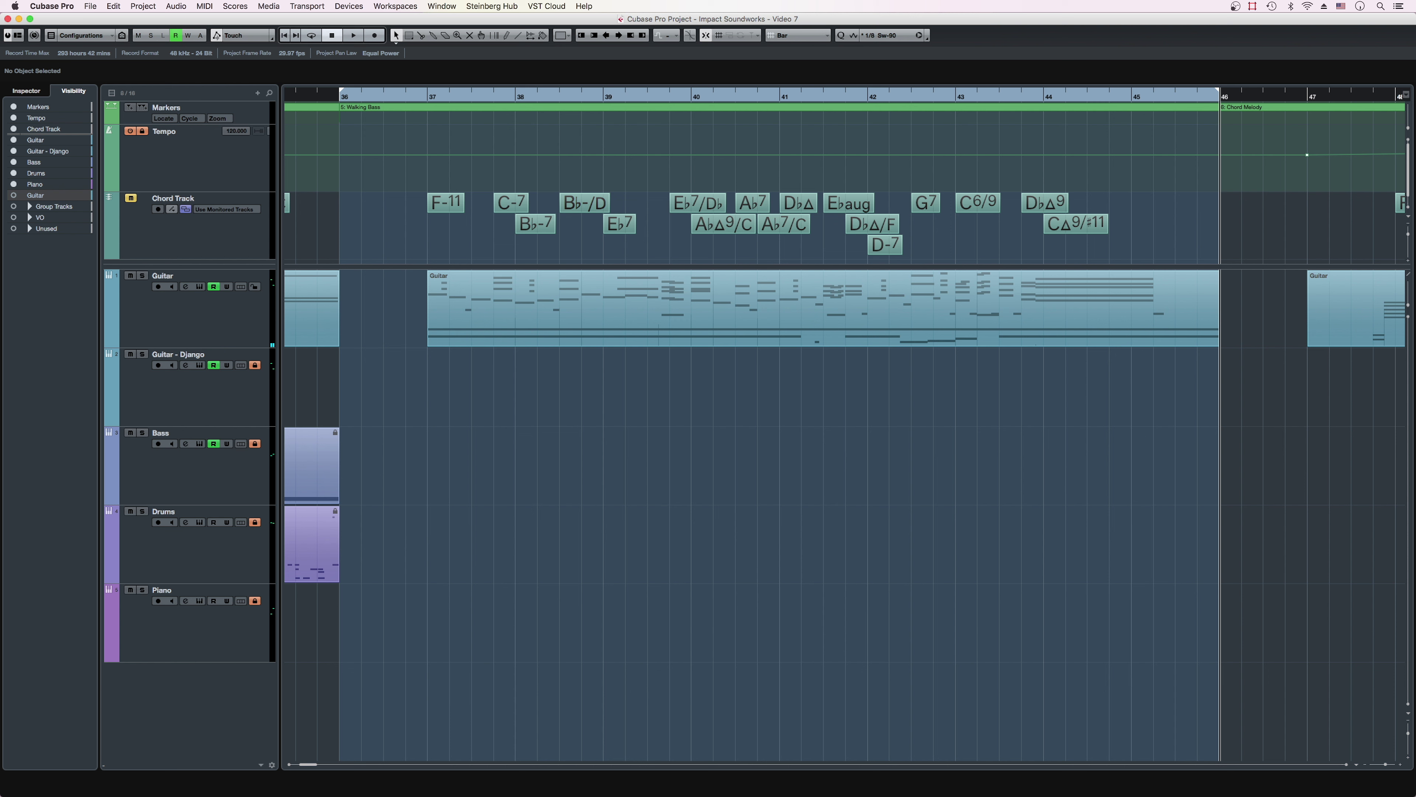
# Step: Open the Guitar part, select its E1 and A1 notes around bars 37–44, and play them back
pyautogui.doubleClick(558, 312)
pyautogui.moveTo(201, 435); pyautogui.dragTo(859, 456)
pyautogui.keyDown('shift'); pyautogui.moveTo(812, 379); pyautogui.dragTo(985, 407); pyautogui.keyUp('shift')
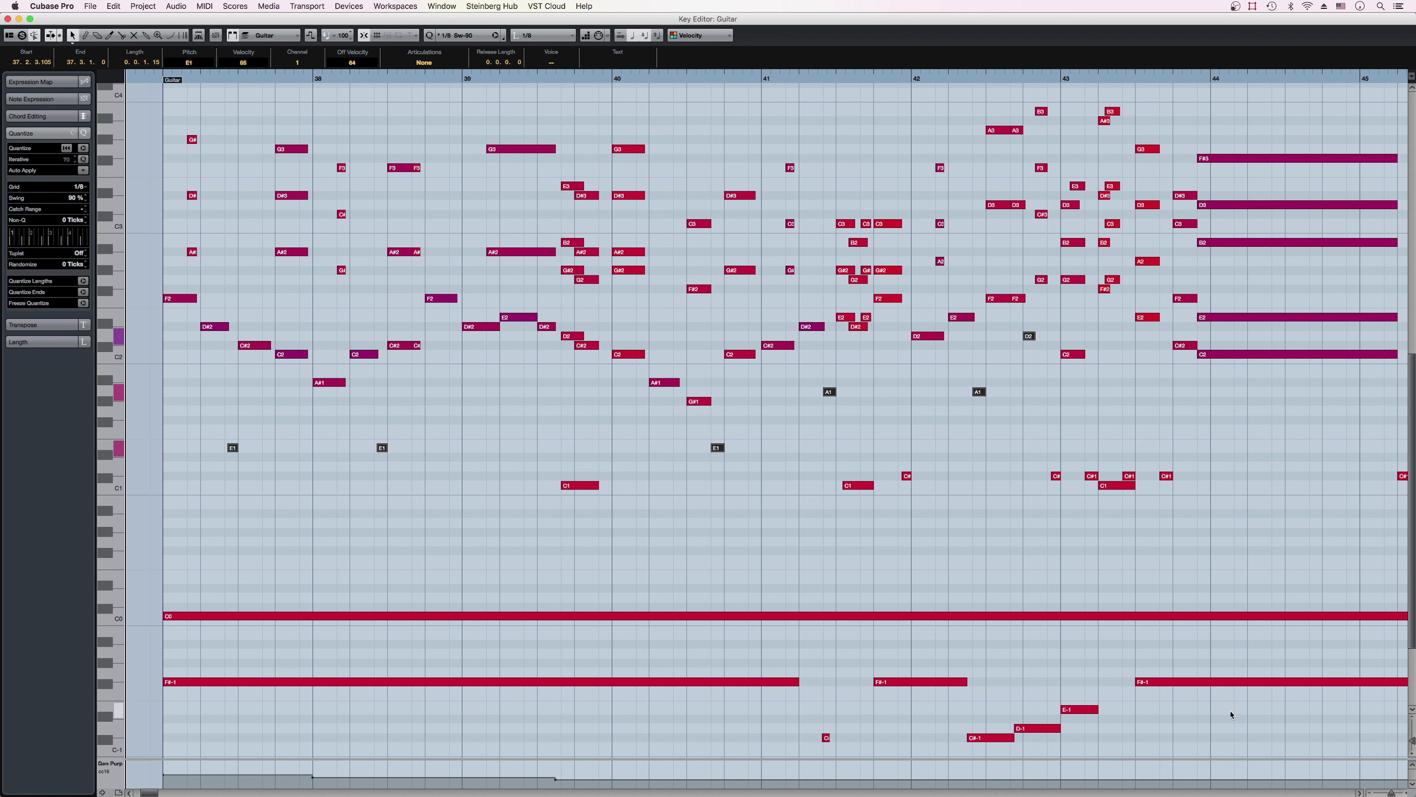
pyautogui.press('space')
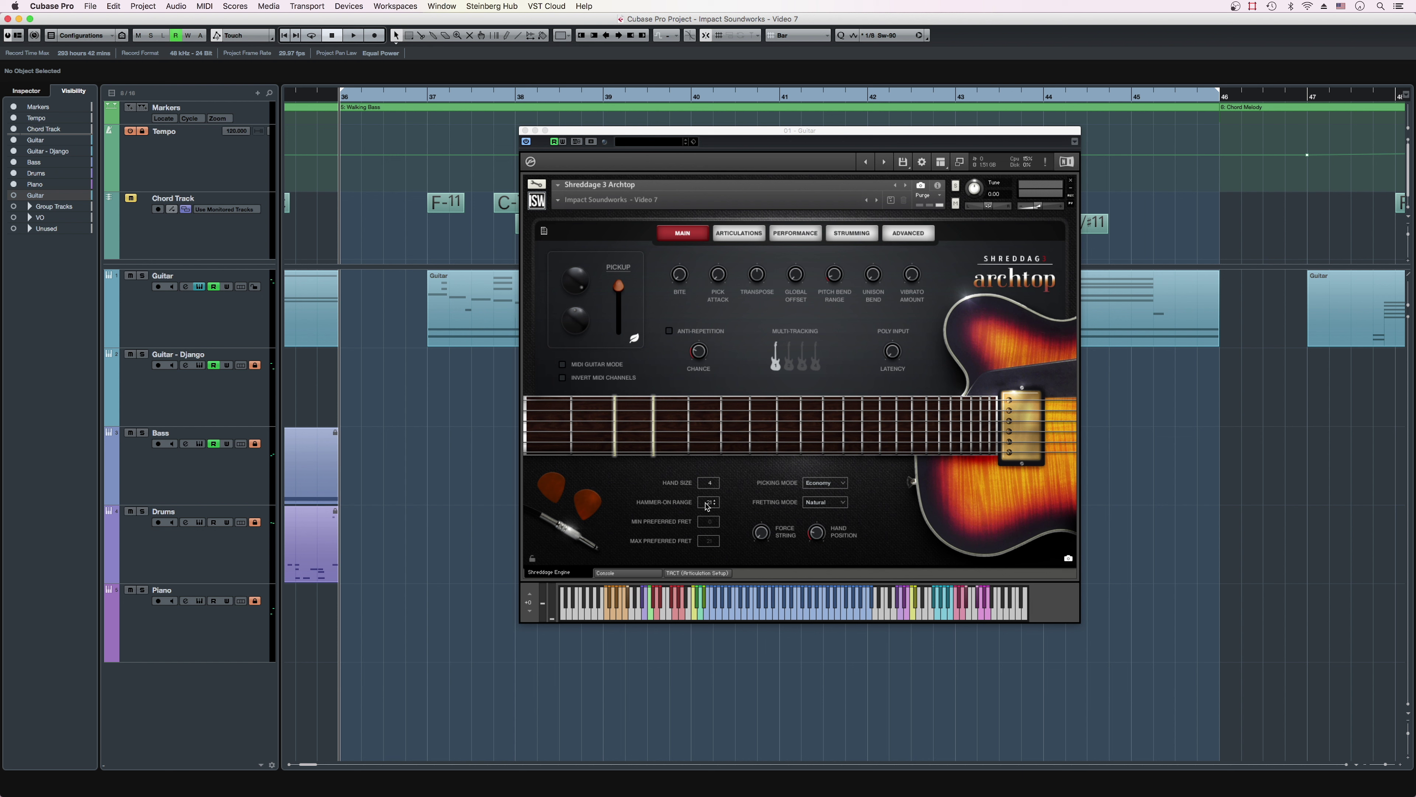
# Step: Bring the Archtop window forward, then select both E1 notes near bars 37 and 38
pyautogui.click(711, 524)
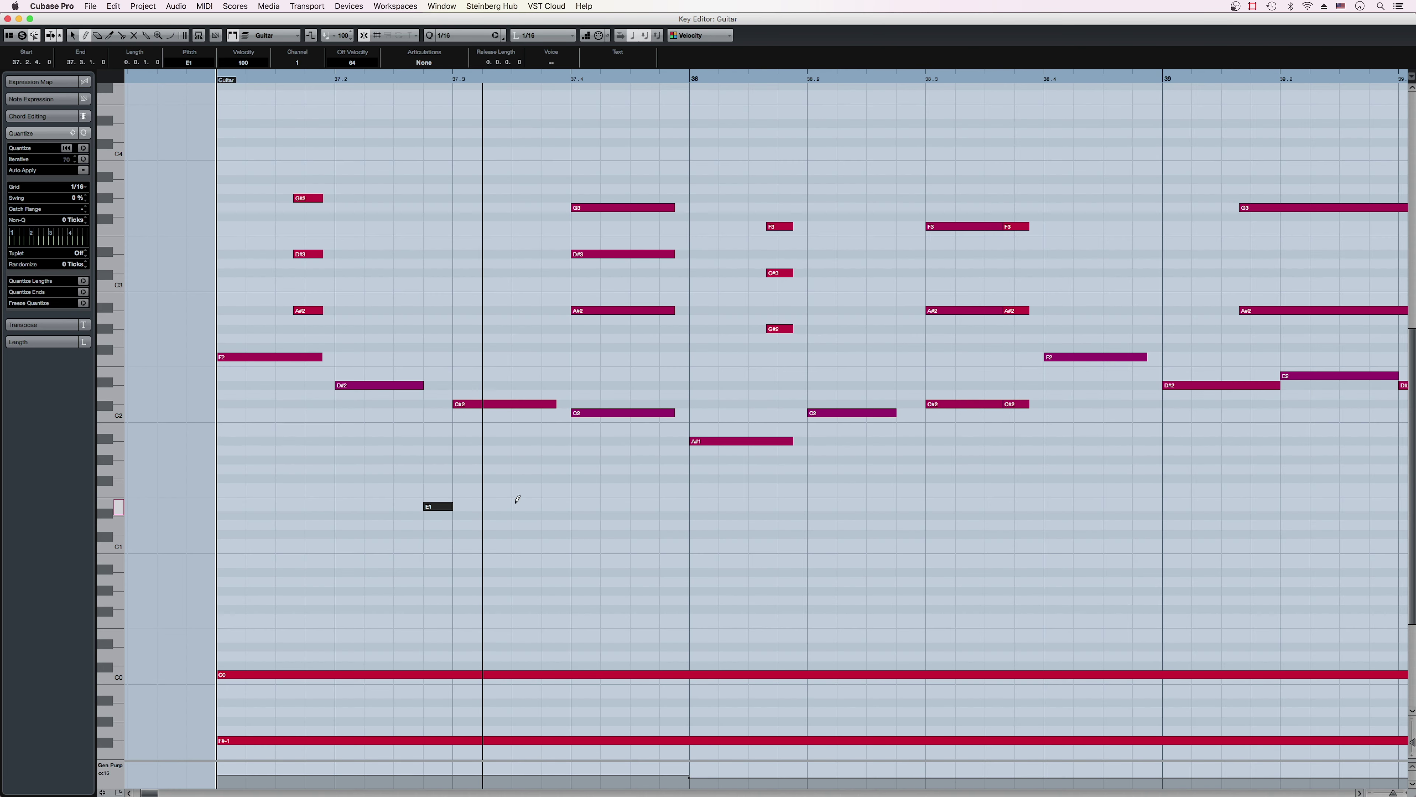
pyautogui.moveTo(919, 498); pyautogui.dragTo(411, 549)
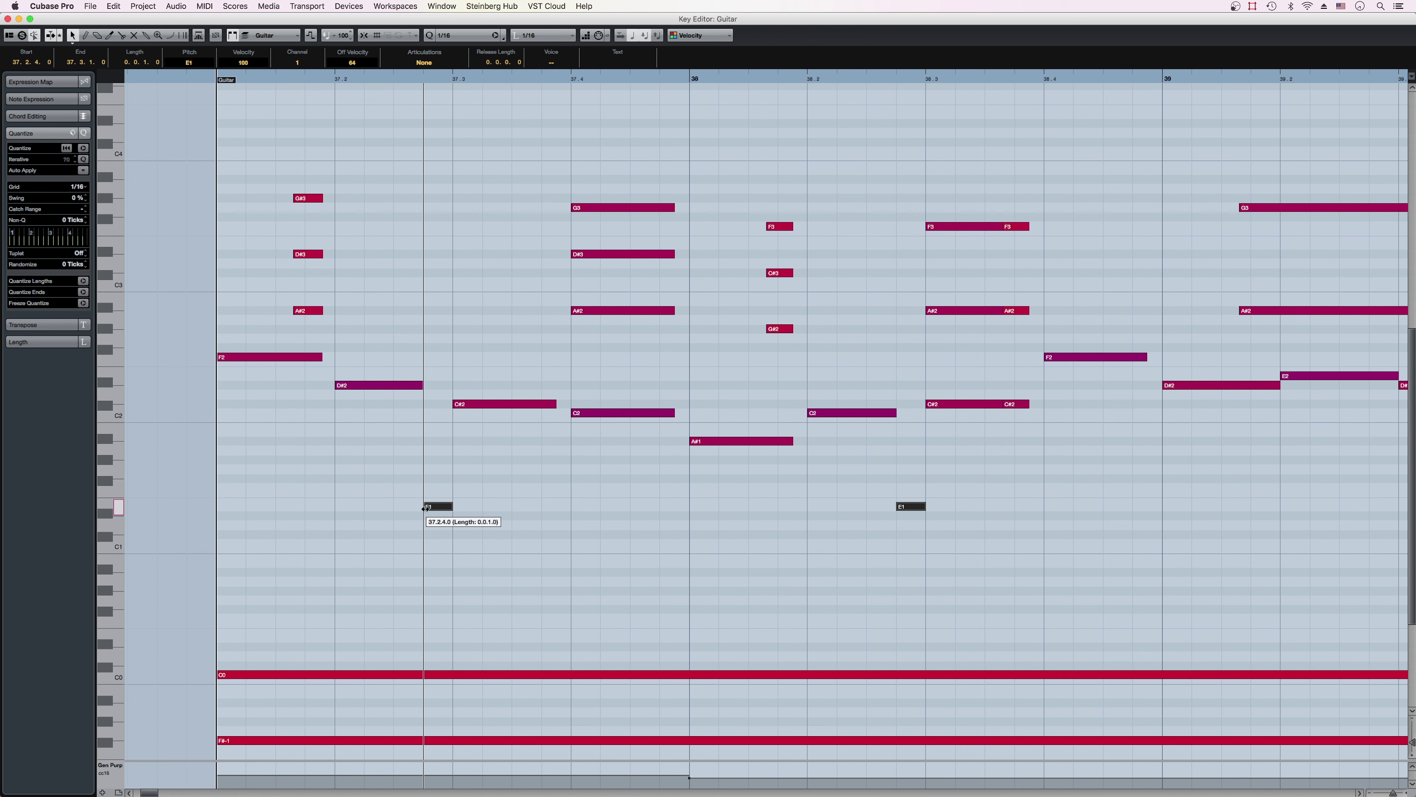
# Step: Move both E1 note starts earlier to 37.2.3.104, then deselect them
pyautogui.moveTo(426, 508); pyautogui.dragTo(422, 508)
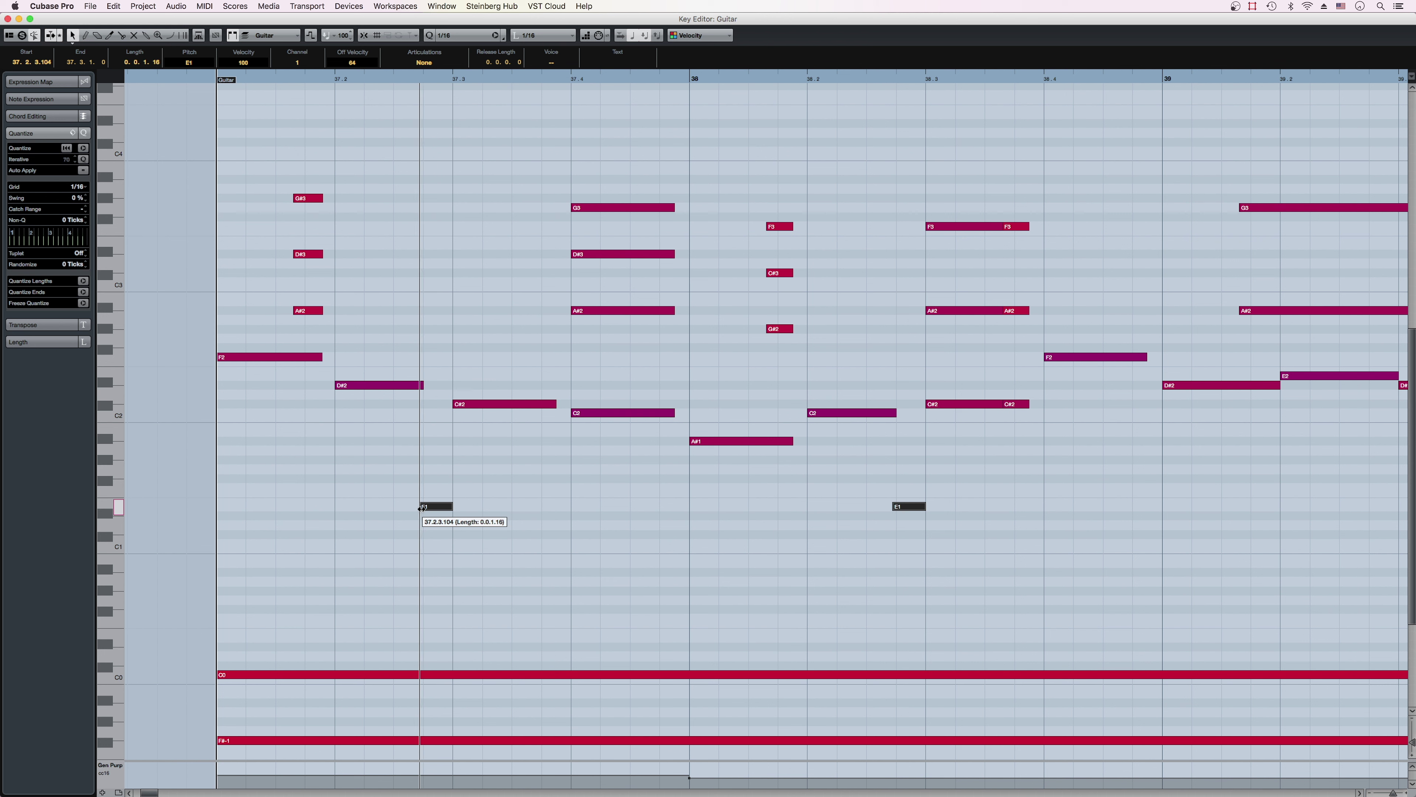
pyautogui.click(425, 537)
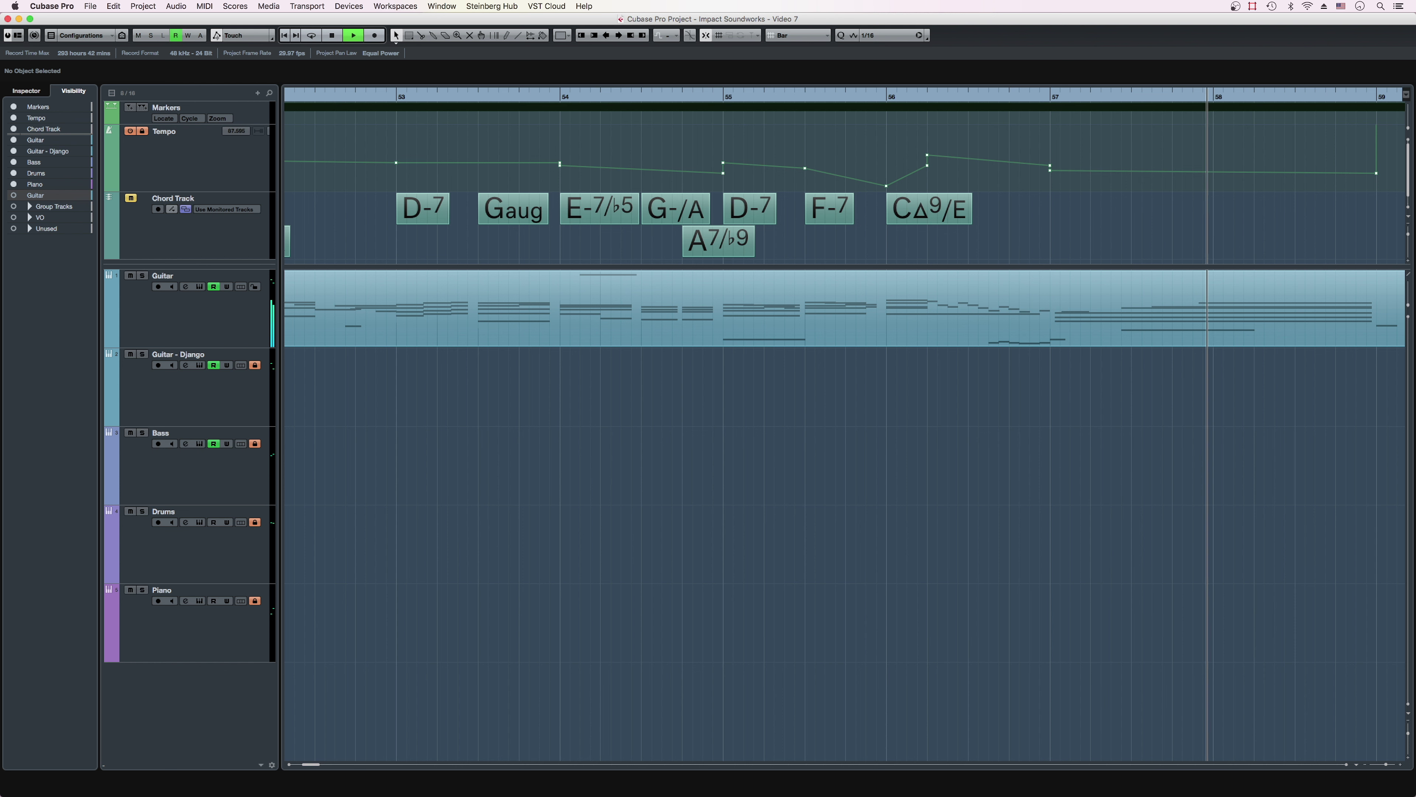
# Step: Stop playback after hearing the rubato tempo curve over bars 52–58
pyautogui.press('space')
# Step: Select the four-note chord at beat 49.4, switch the controller lane to Modulation (CC 1), and select its values
pyautogui.press('super+e')
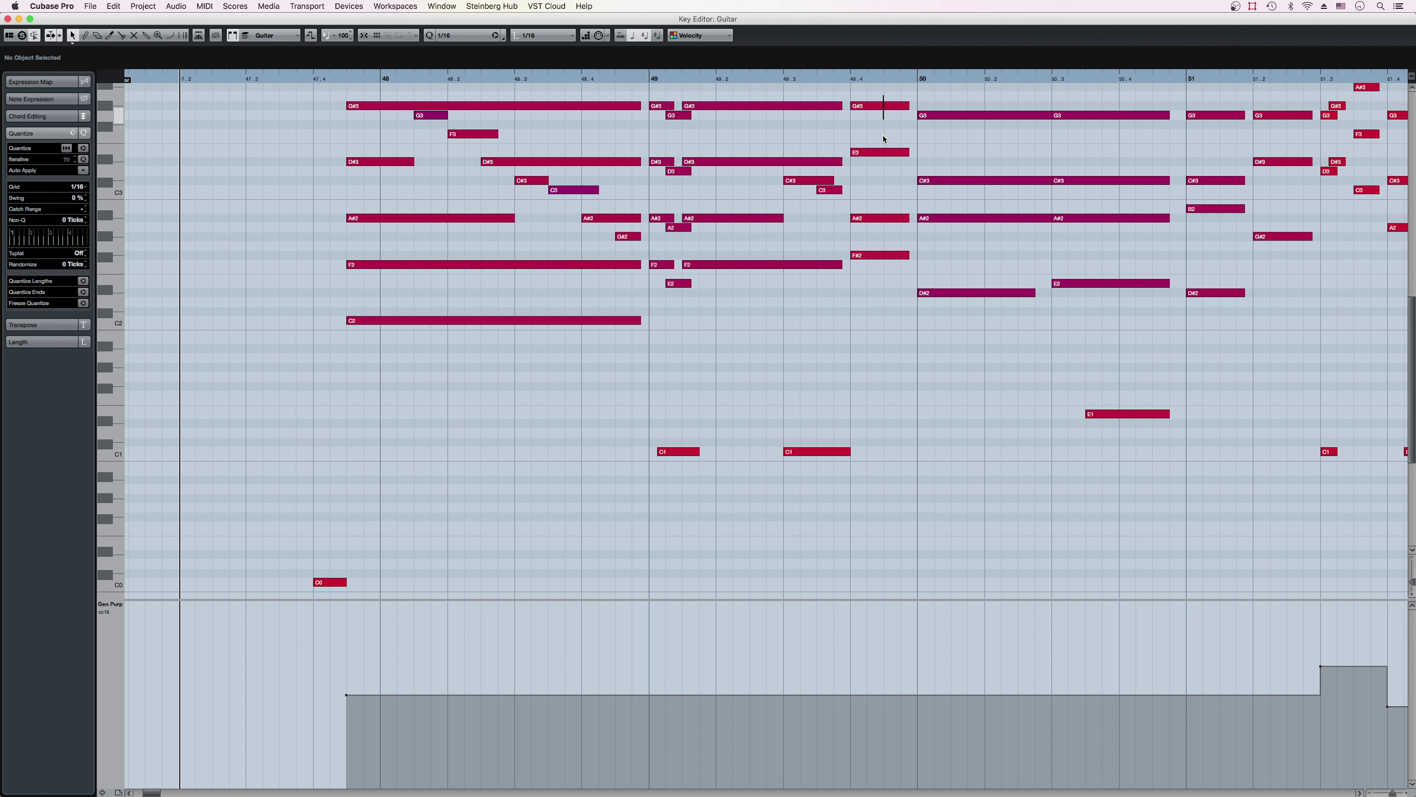
pyautogui.moveTo(884, 139); pyautogui.dragTo(883, 308)
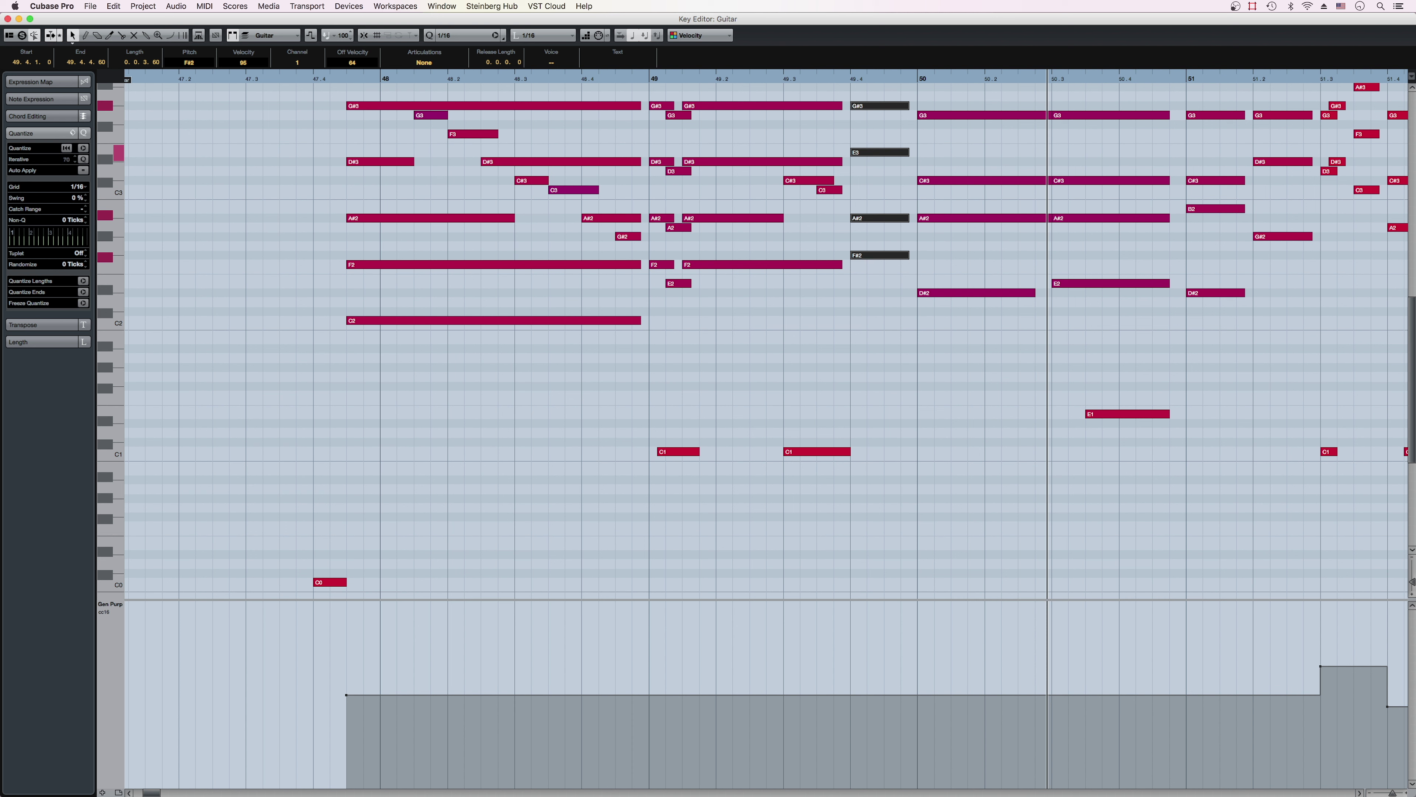
pyautogui.click(116, 606)
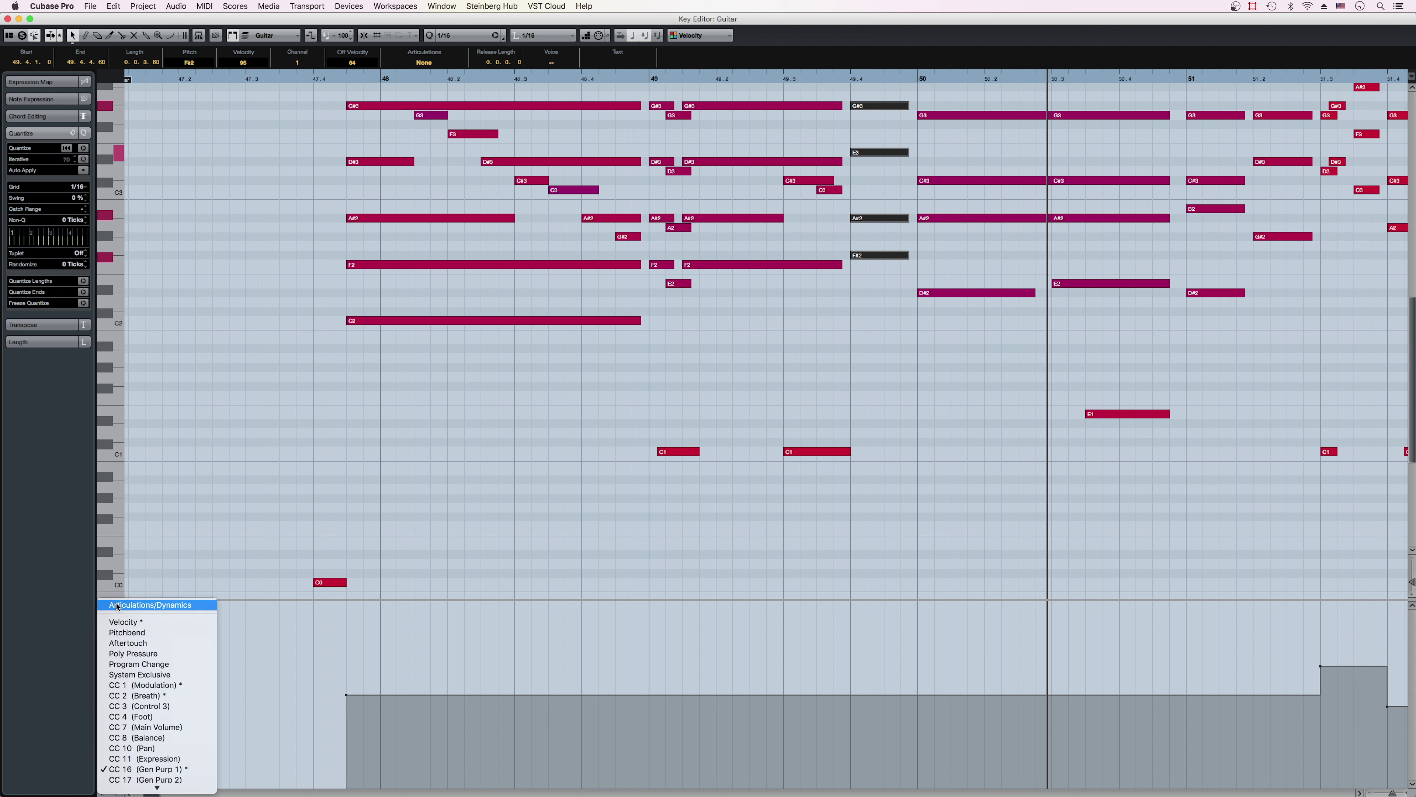
pyautogui.click(150, 685)
pyautogui.moveTo(764, 662); pyautogui.dragTo(1025, 794)
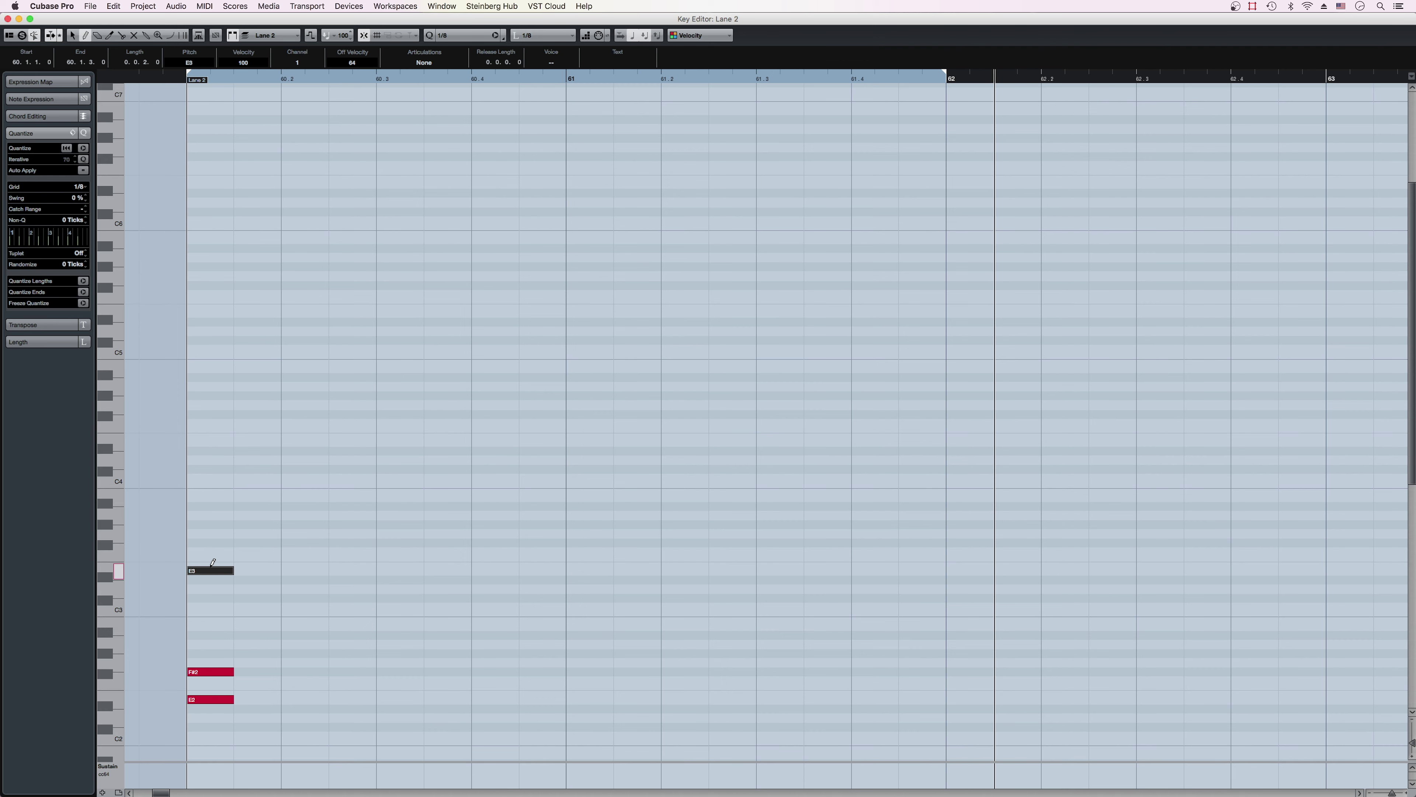
# Step: Rework the bar 60 chord with B2 and D#3 on top, extend it to bar 61, and lower the copy two semitones
pyautogui.moveTo(199, 566); pyautogui.dragTo(195, 625)
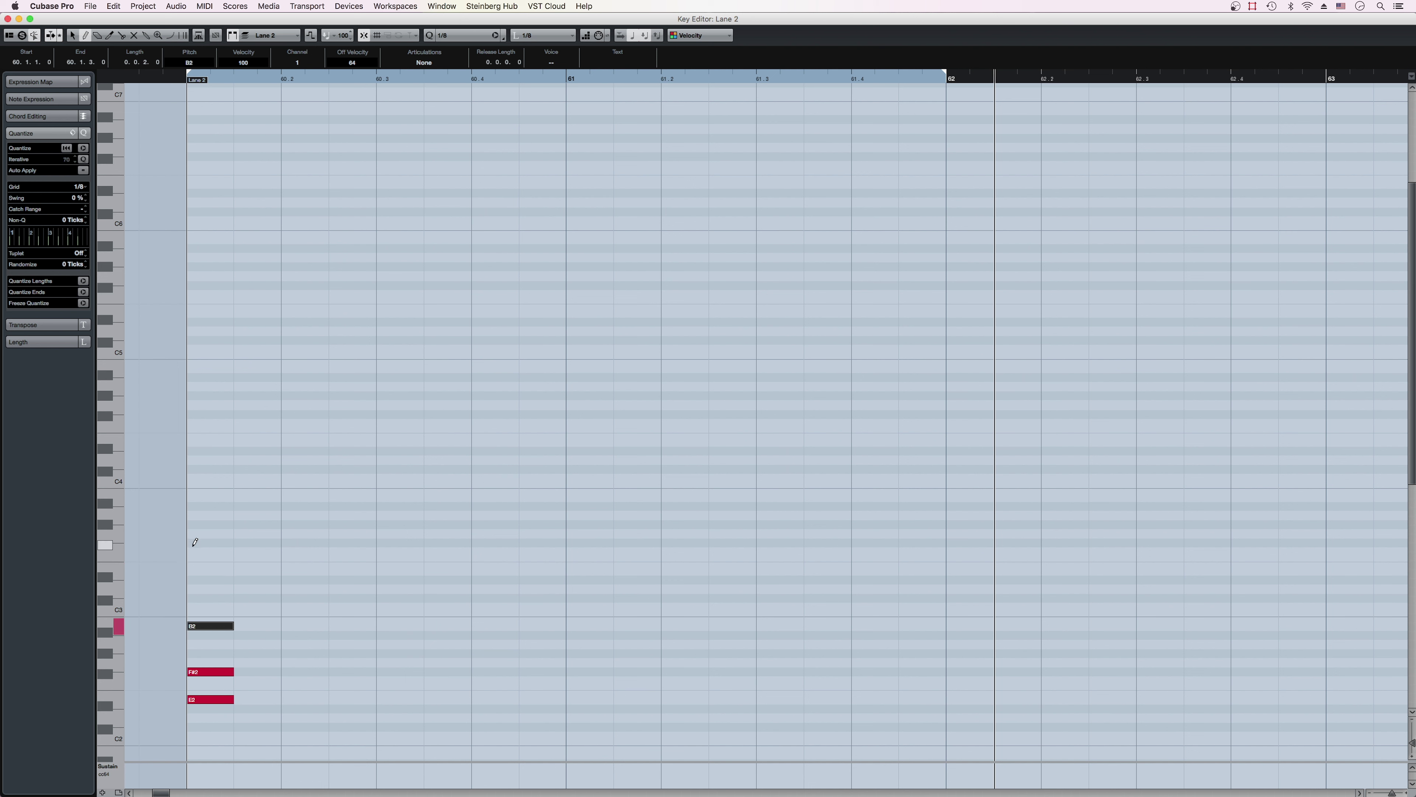
pyautogui.click(192, 579)
pyautogui.press('1')
pyautogui.press('super+a')
pyautogui.moveTo(233, 579); pyautogui.dragTo(565, 579)
pyautogui.moveTo(323, 699); pyautogui.dragTo(702, 718)
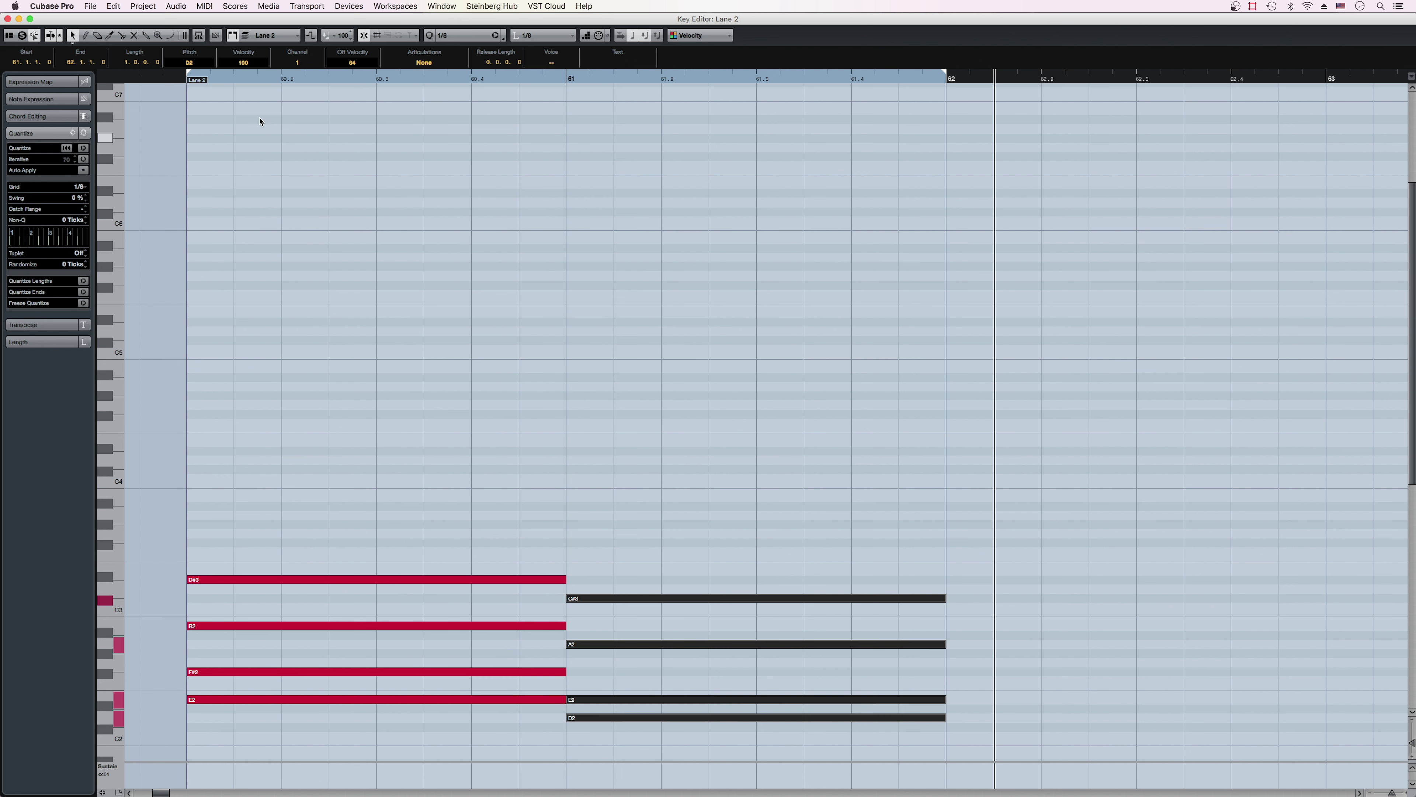
# Step: Paste the high G#6–A#6 melody notes near the start of bar 60 and deselect them
pyautogui.click(242, 80)
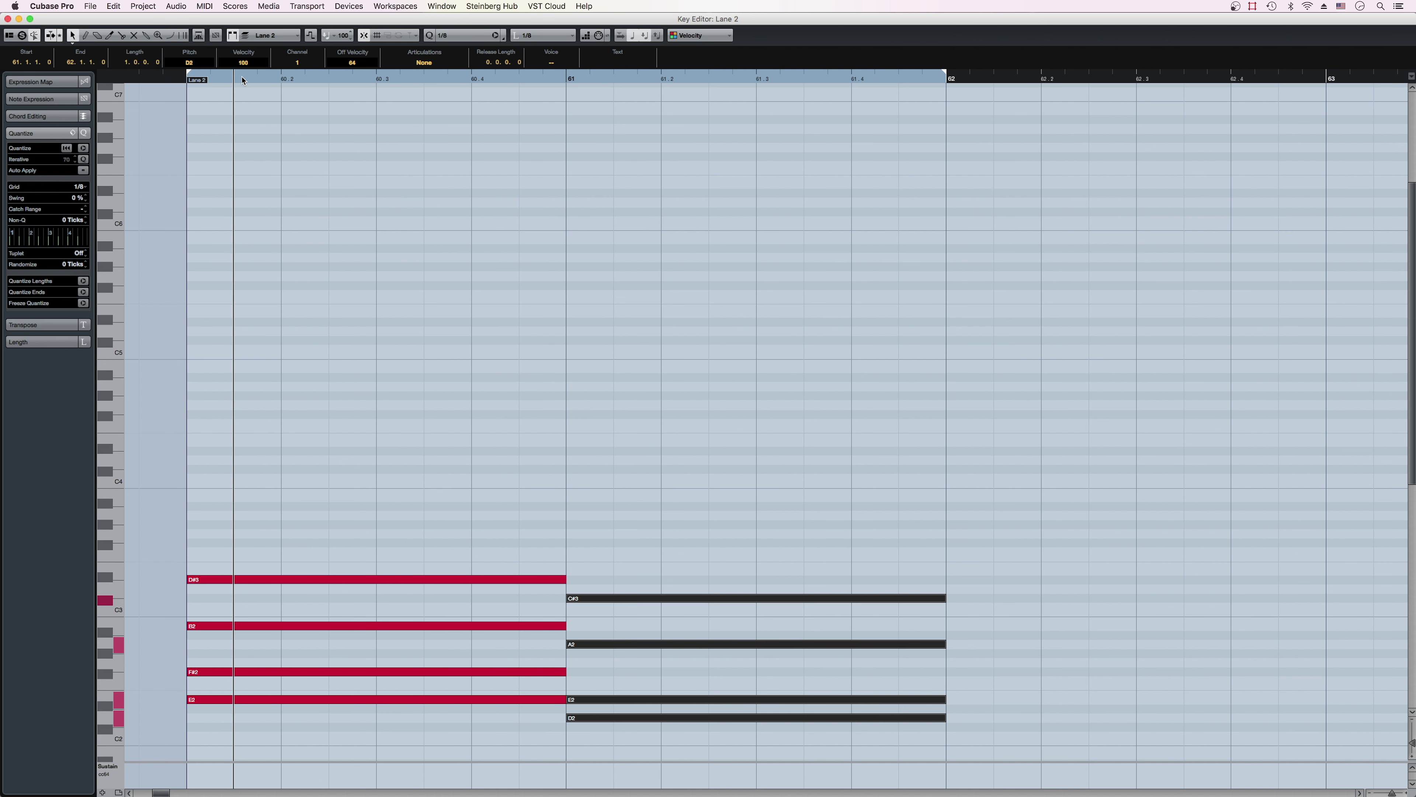
pyautogui.press('super+v')
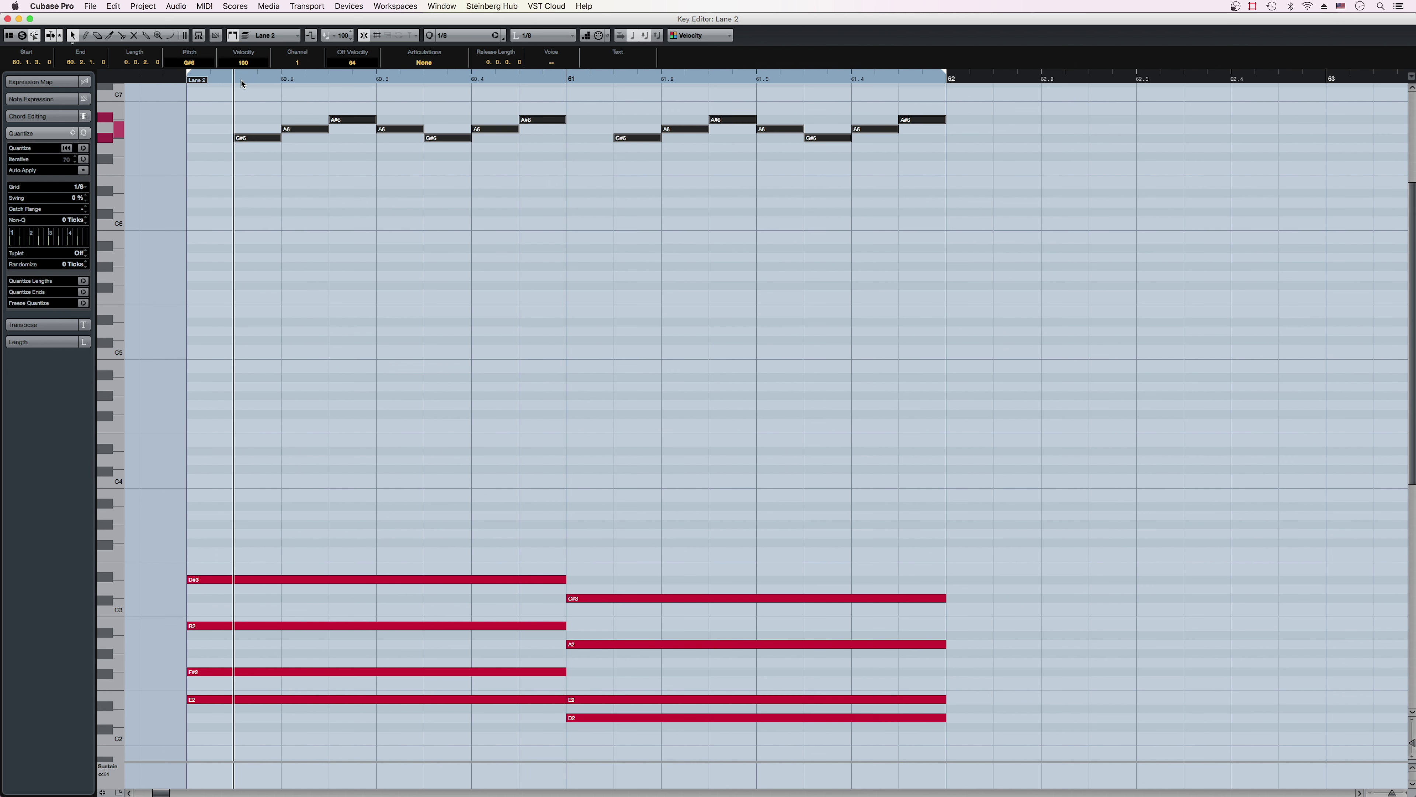
pyautogui.scroll(1, 276, 261)
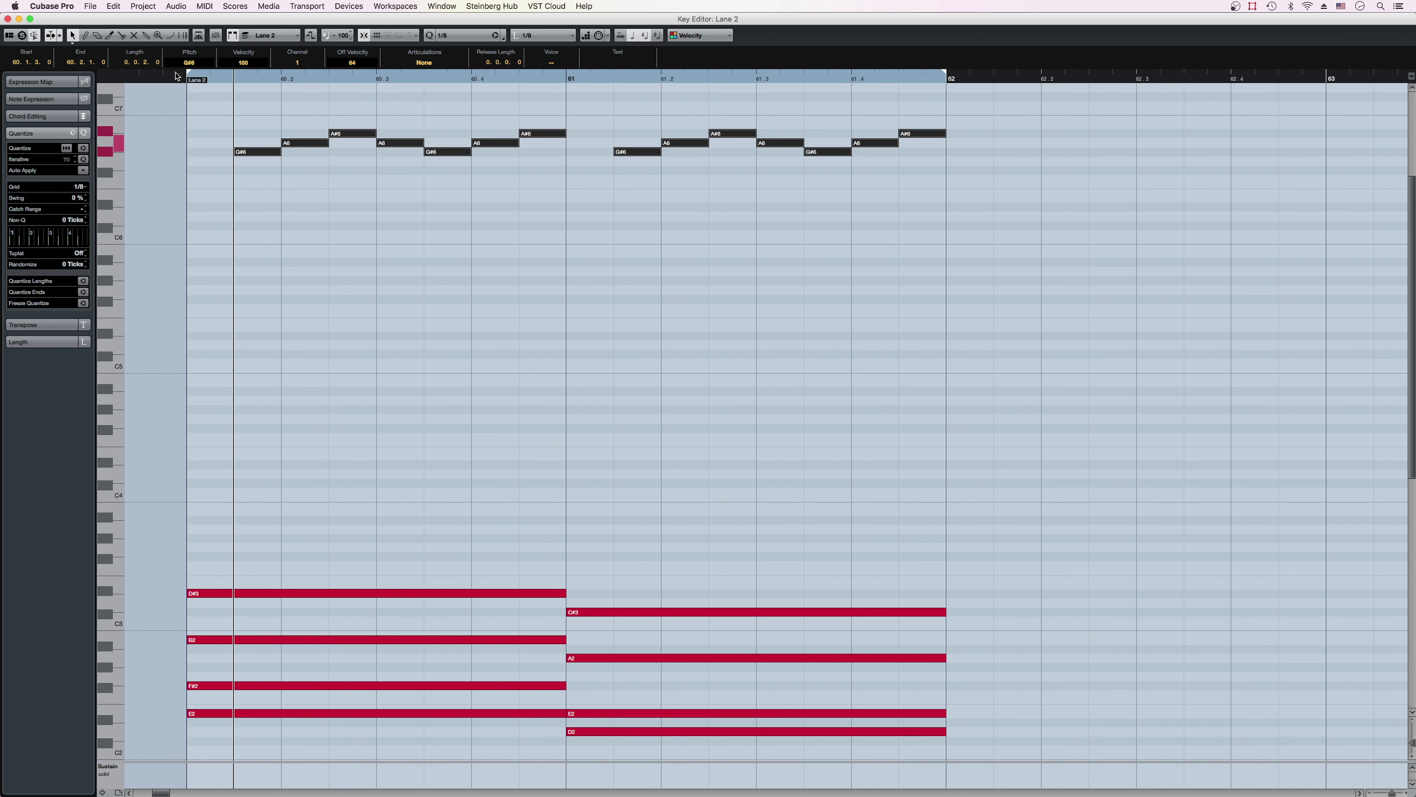
pyautogui.click(179, 89)
pyautogui.click(174, 79)
# Step: Play the melody from just before bar 60, then enlarge the Sustain controller lane
pyautogui.click(180, 82)
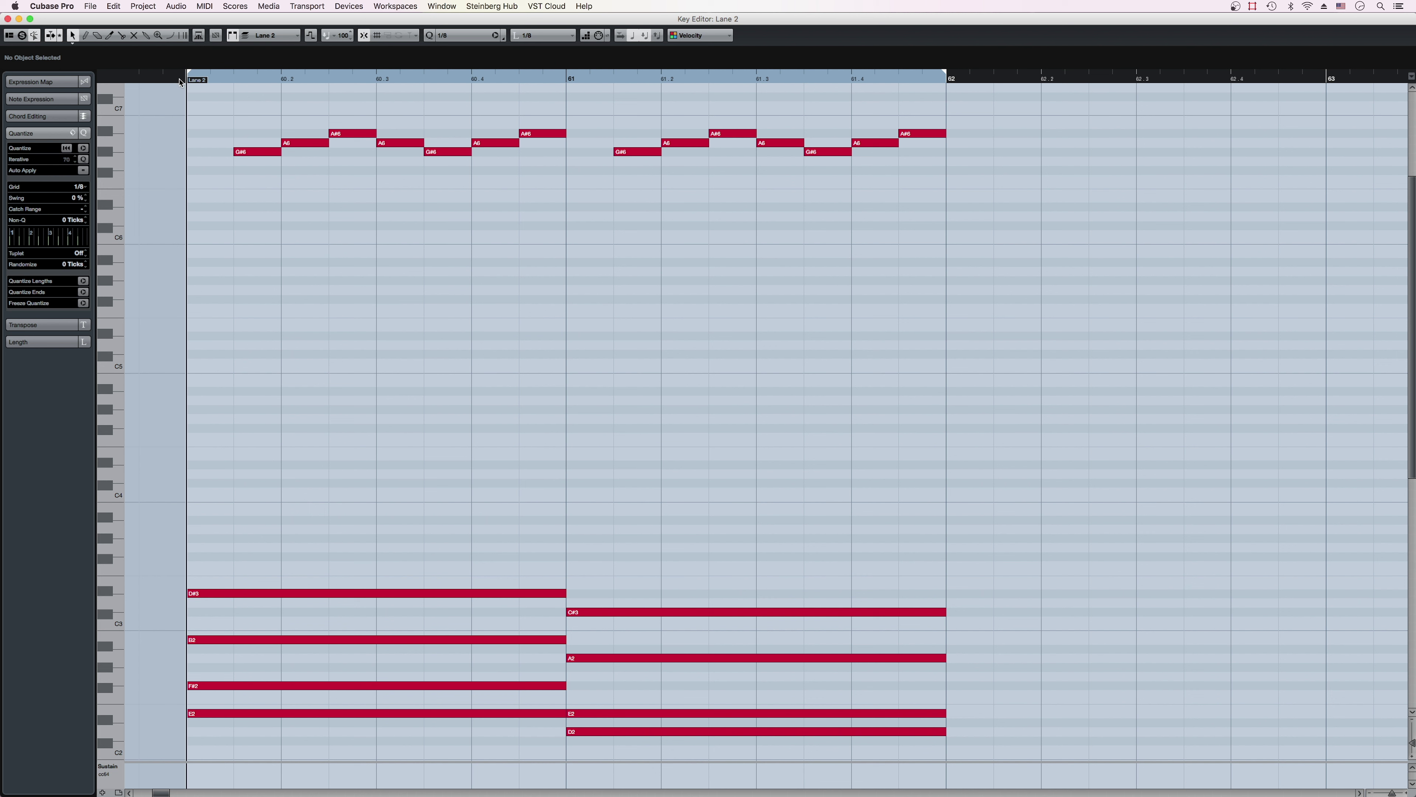
pyautogui.click(156, 79)
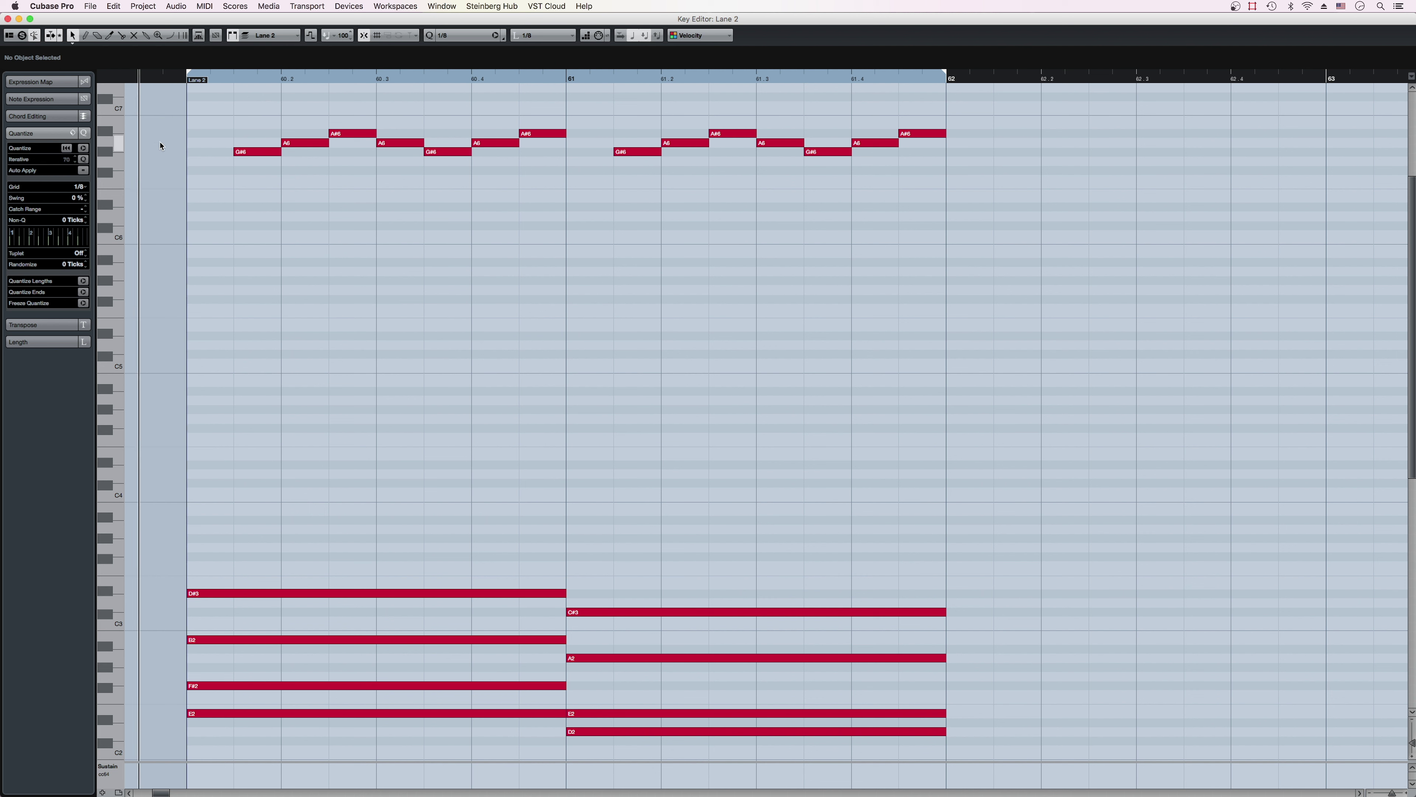
pyautogui.press('space')
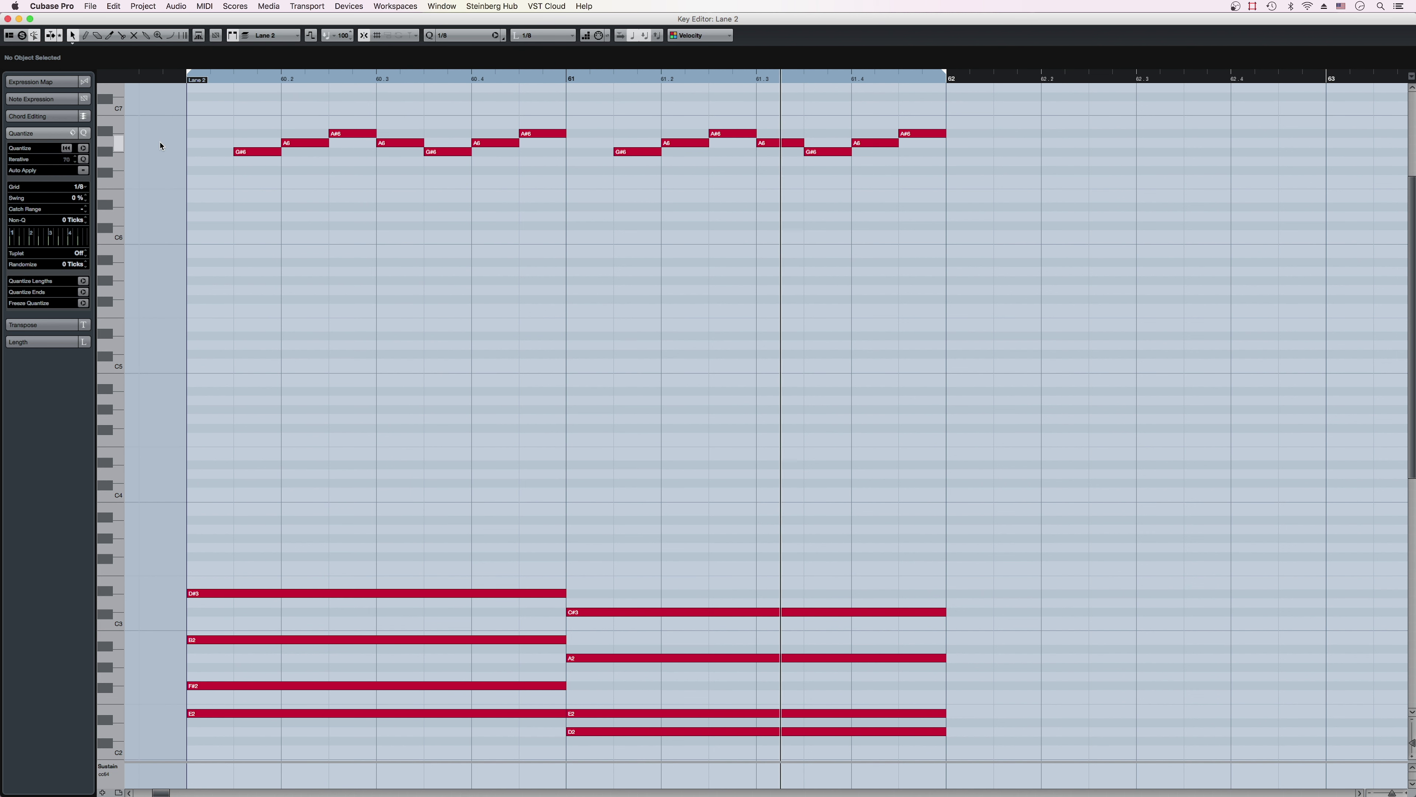
pyautogui.press('space')
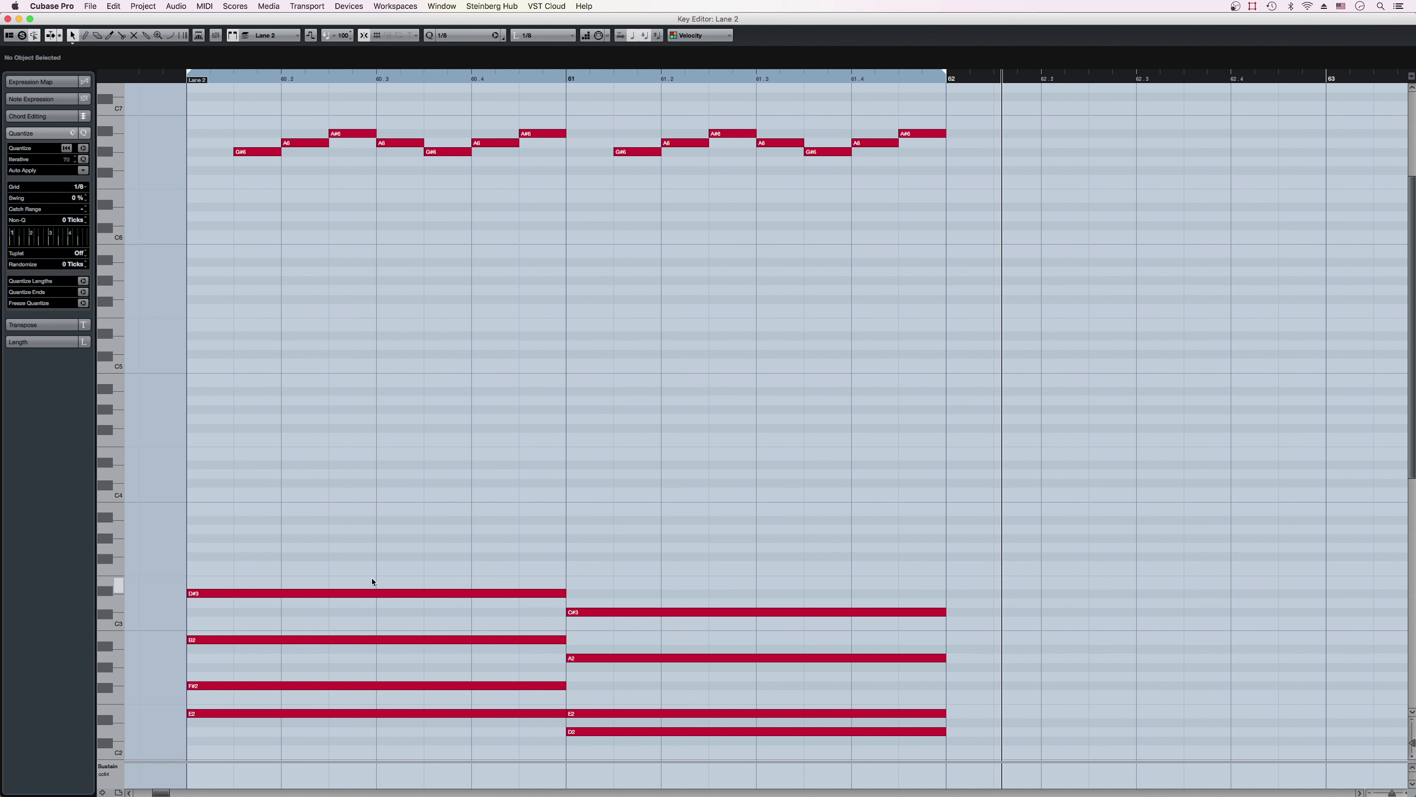
pyautogui.moveTo(388, 762); pyautogui.dragTo(353, 536)
# Step: Paint CC64 sustain at 127 from 60.1.3 with a lift at bar 61, then play back
pyautogui.rightClick(353, 536)
pyautogui.click(352, 540)
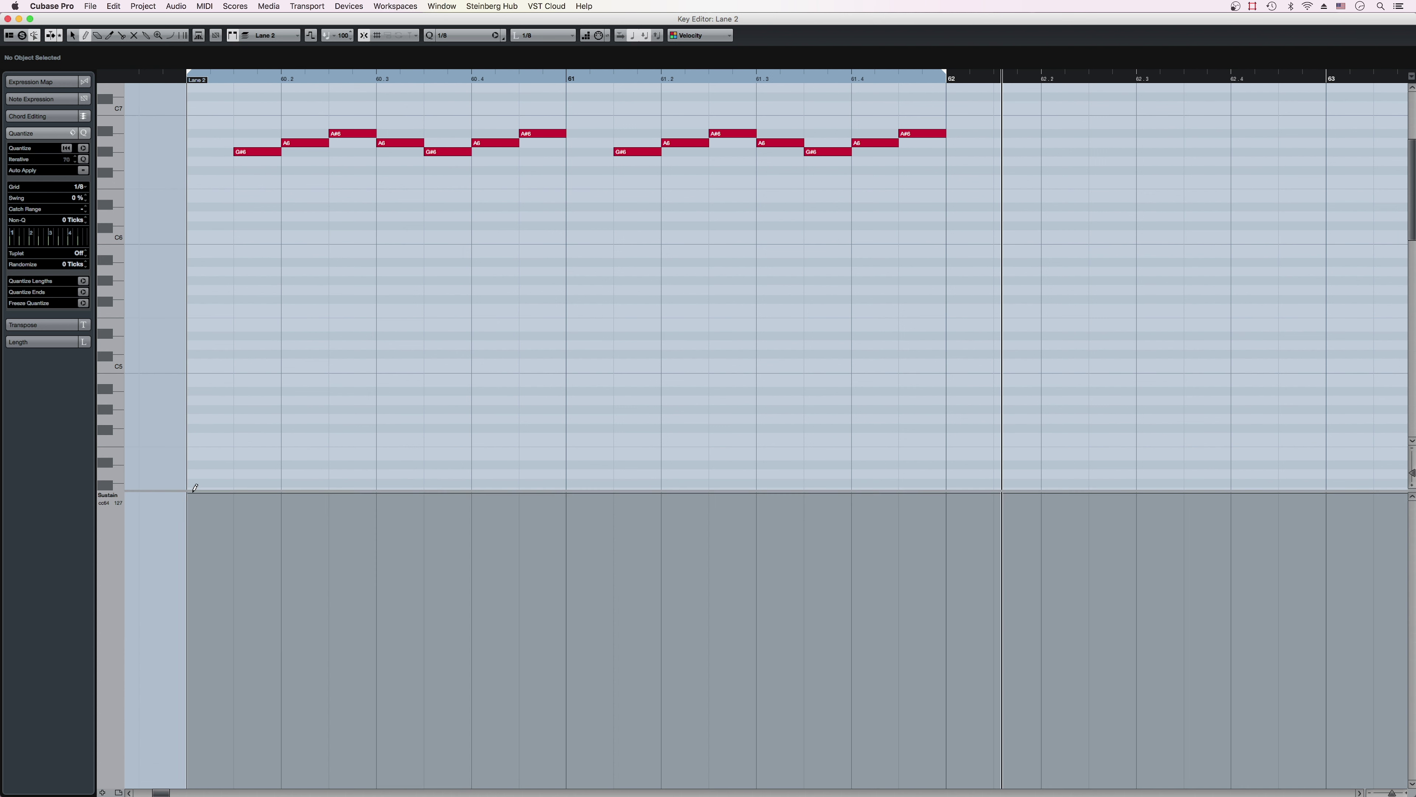
pyautogui.click(566, 787)
pyautogui.click(614, 493)
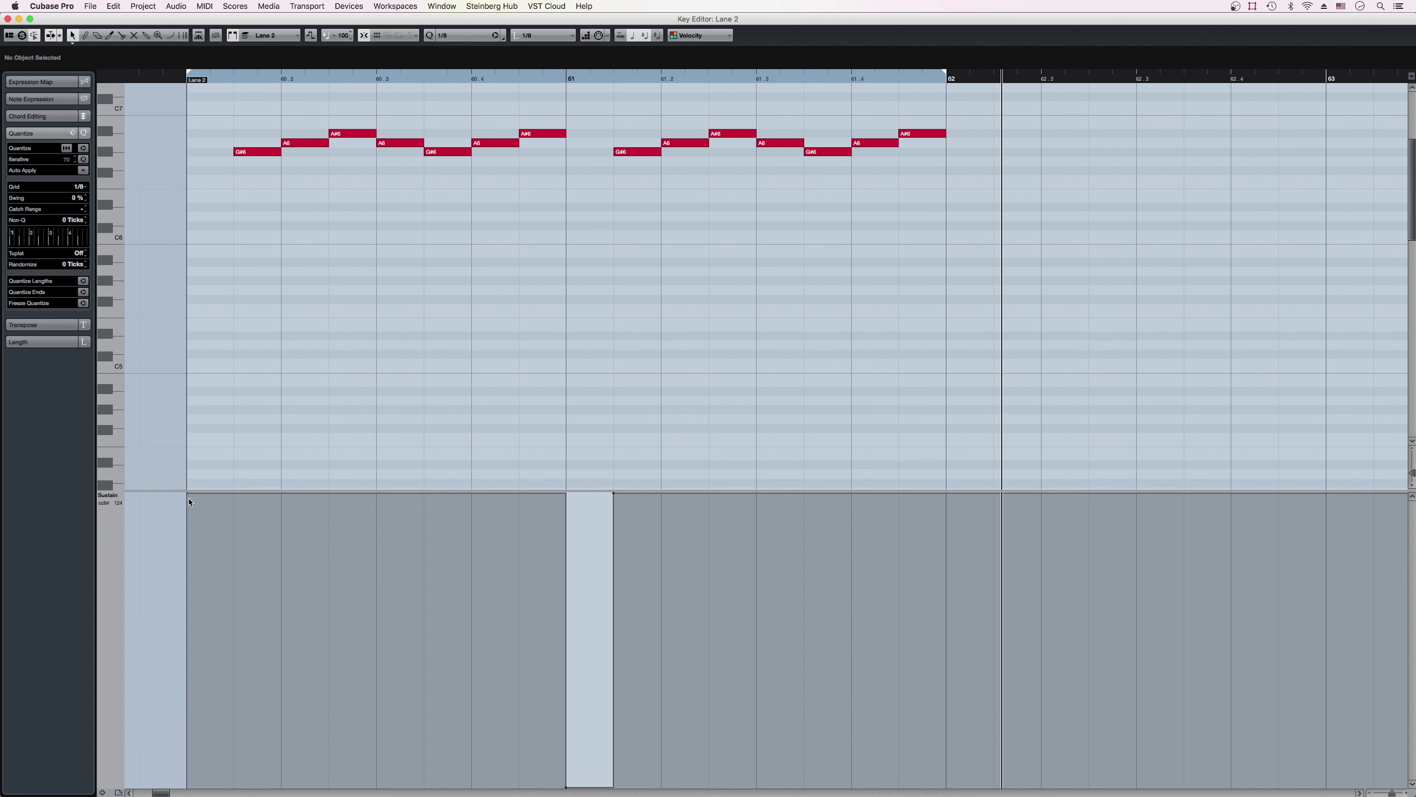
pyautogui.click(219, 493)
pyautogui.press('Home')
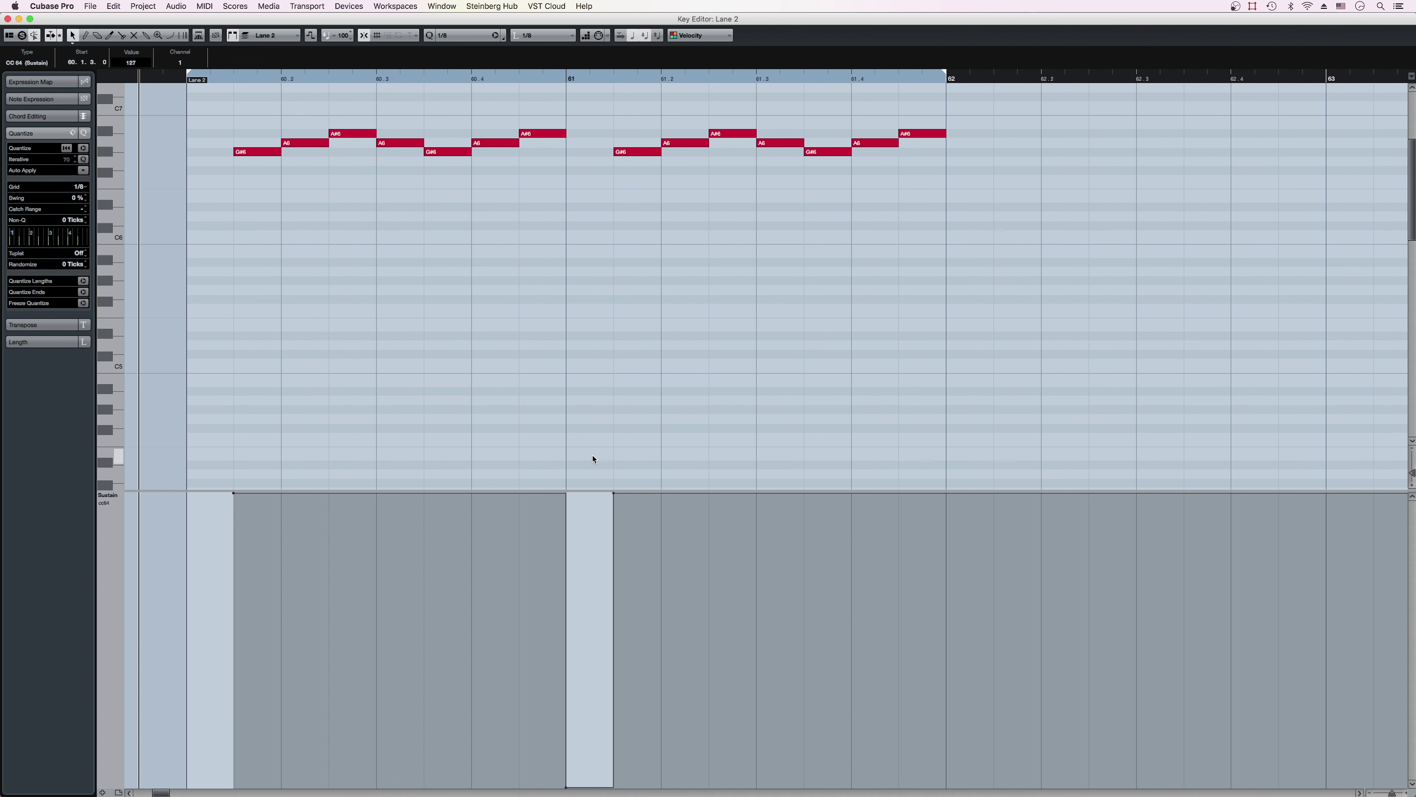
pyautogui.press('space')
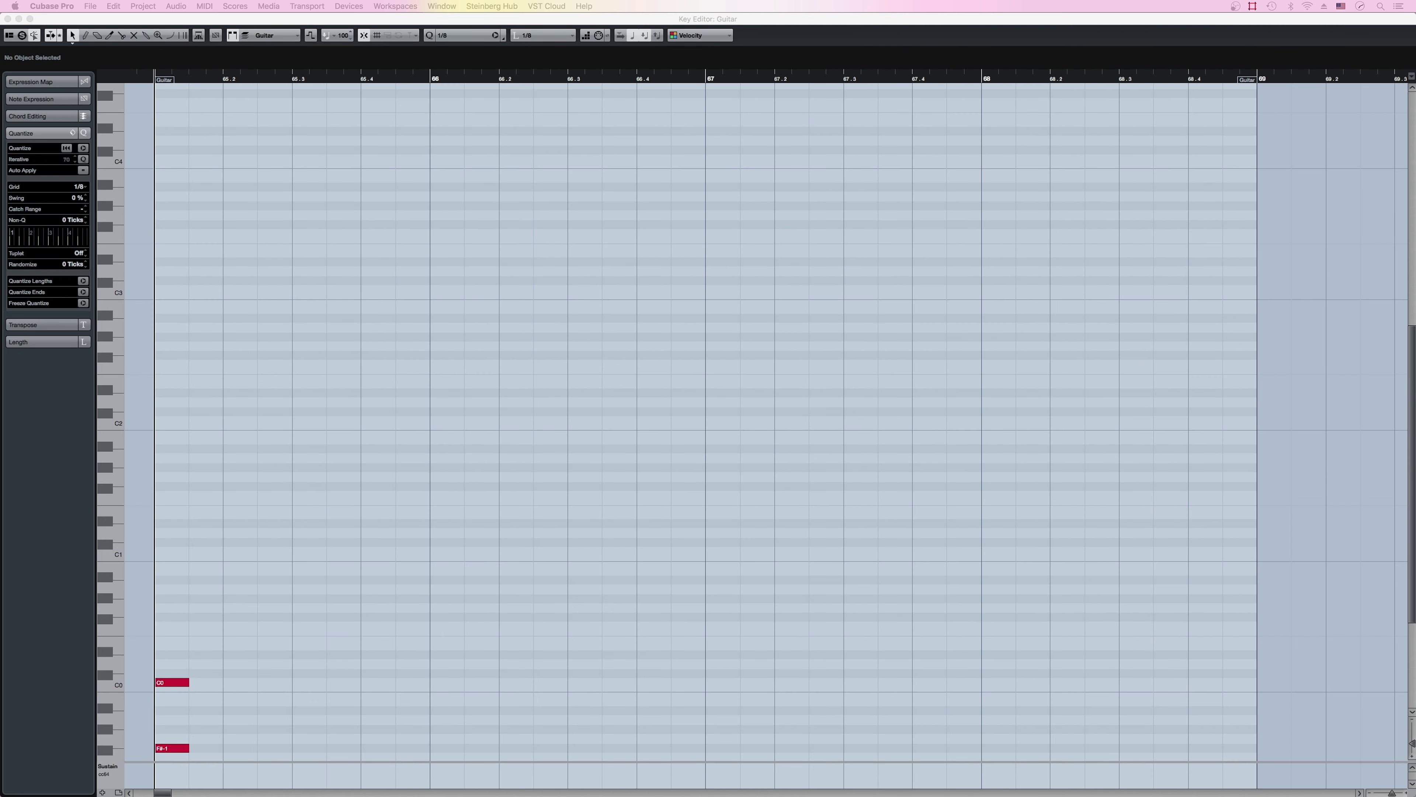
# Step: Draw a D3, C3, G3, E3 broken-chord figure with the Draw tool
pyautogui.click(553, 259)
pyautogui.rightClick(174, 303)
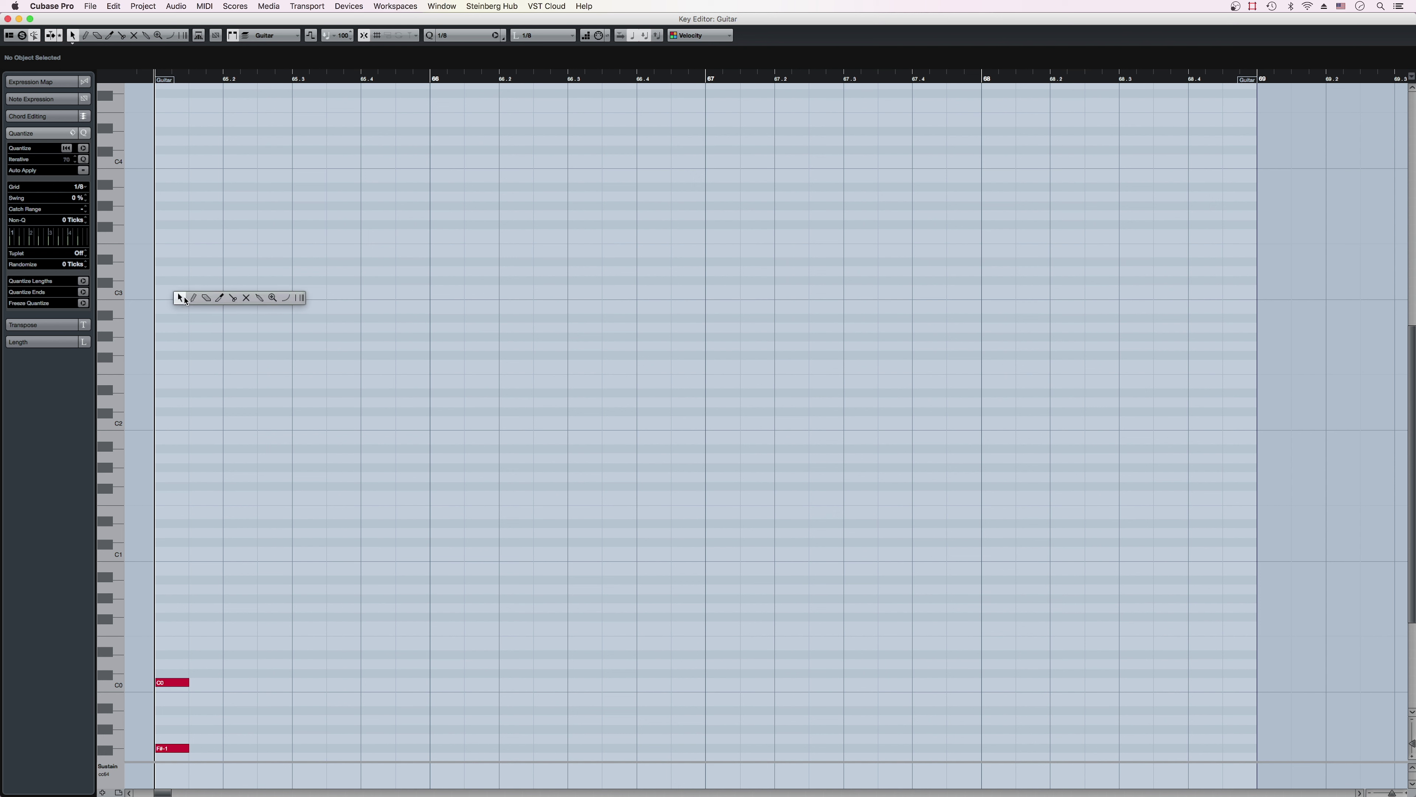
pyautogui.click(188, 301)
pyautogui.click(180, 270)
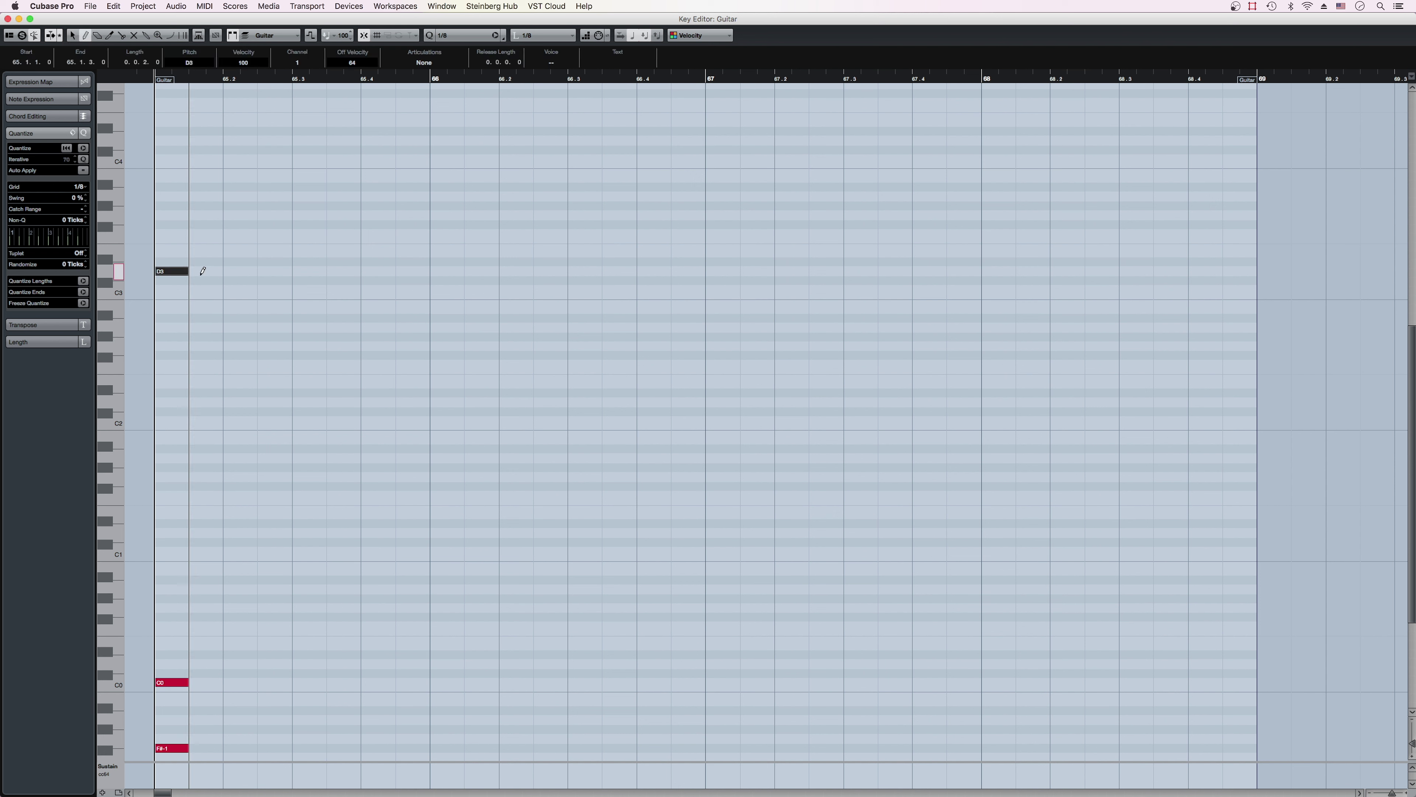
pyautogui.moveTo(202, 271)
pyautogui.mouseDown()
pyautogui.moveTo(300, 291)
pyautogui.moveTo(361, 249)
pyautogui.mouseUp()
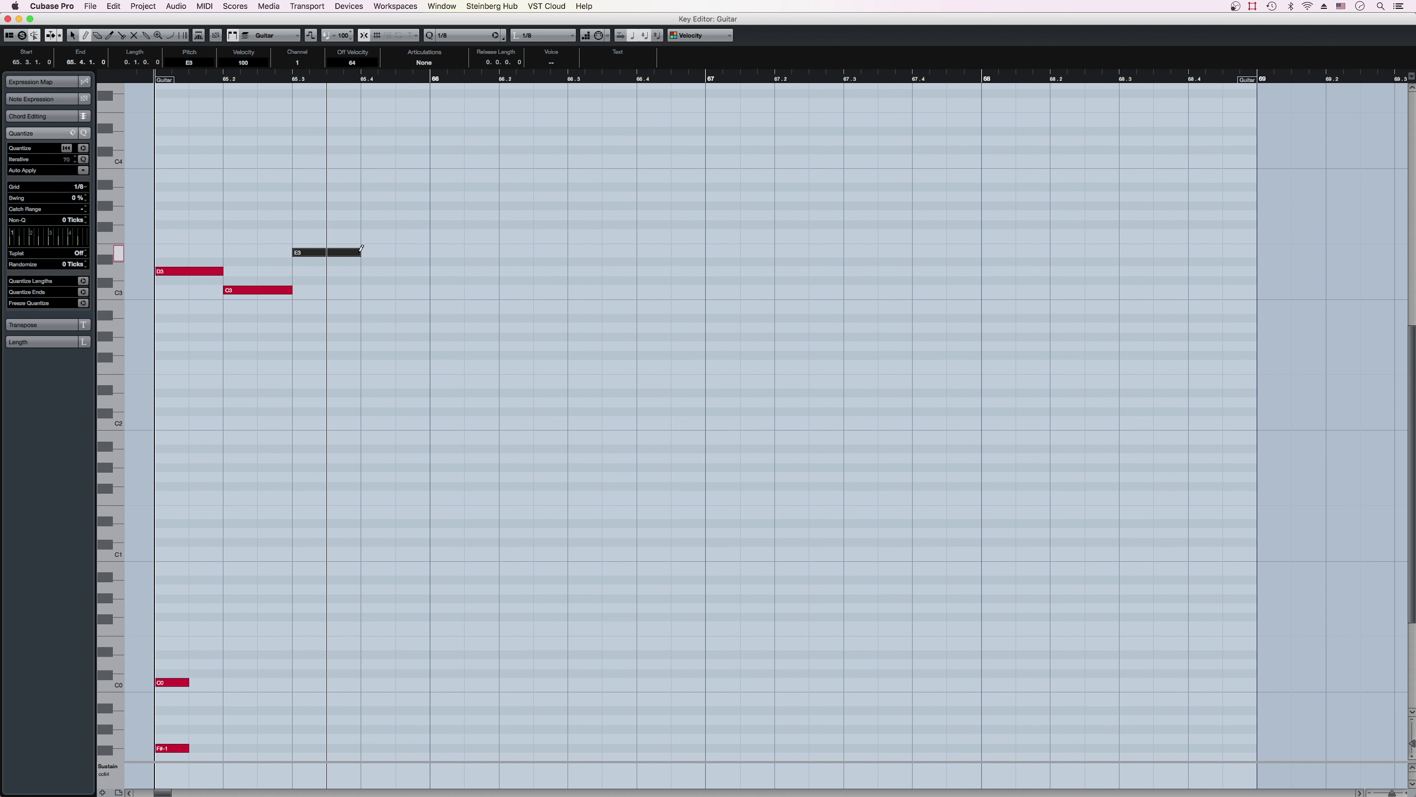
pyautogui.press('Up')
pyautogui.press('Up')
pyautogui.press('Up')
pyautogui.moveTo(370, 272); pyautogui.dragTo(500, 272)
pyautogui.press('Up')
pyautogui.press('Up')
pyautogui.press('1')
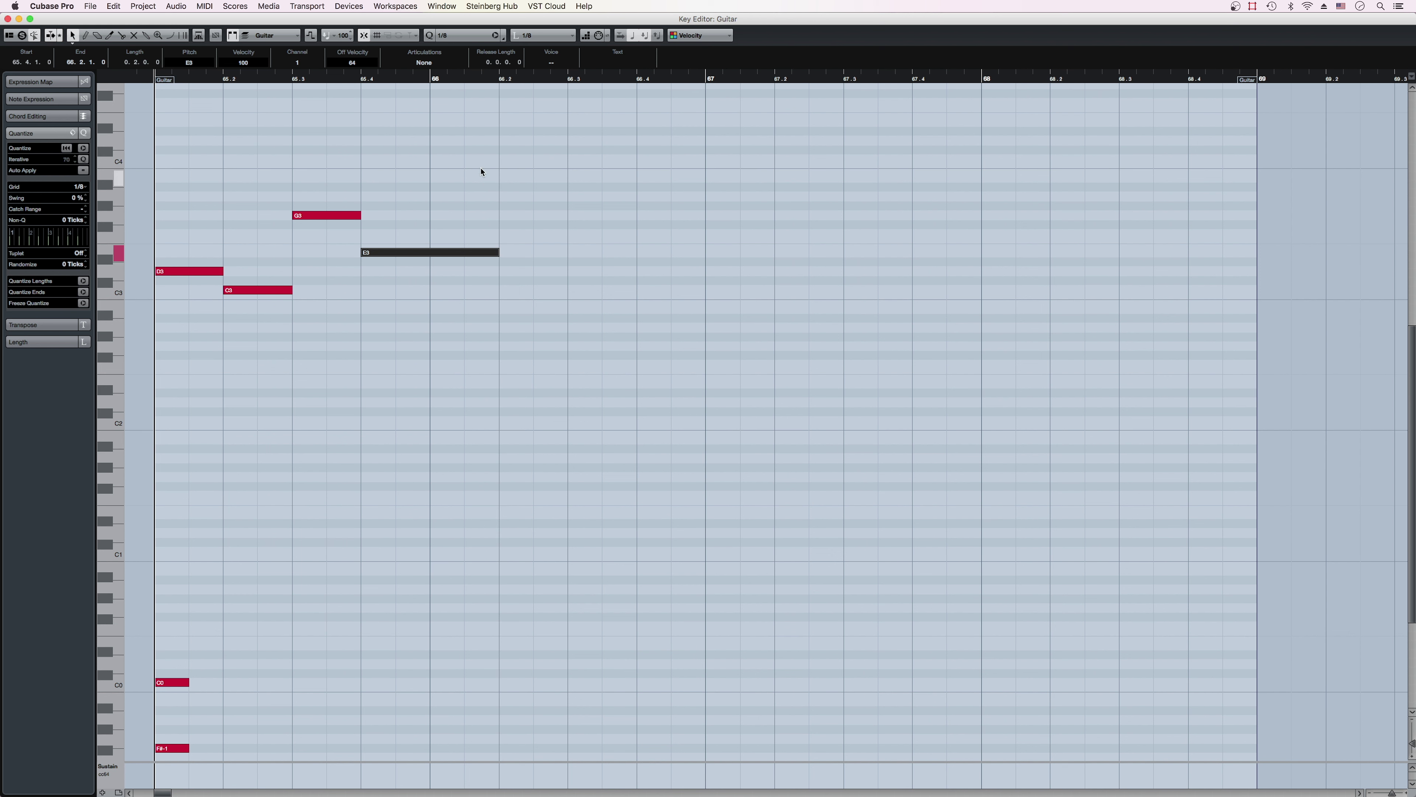
# Step: Copy the four arpeggio notes and paste them at 66.3
pyautogui.moveTo(482, 172); pyautogui.dragTo(212, 324)
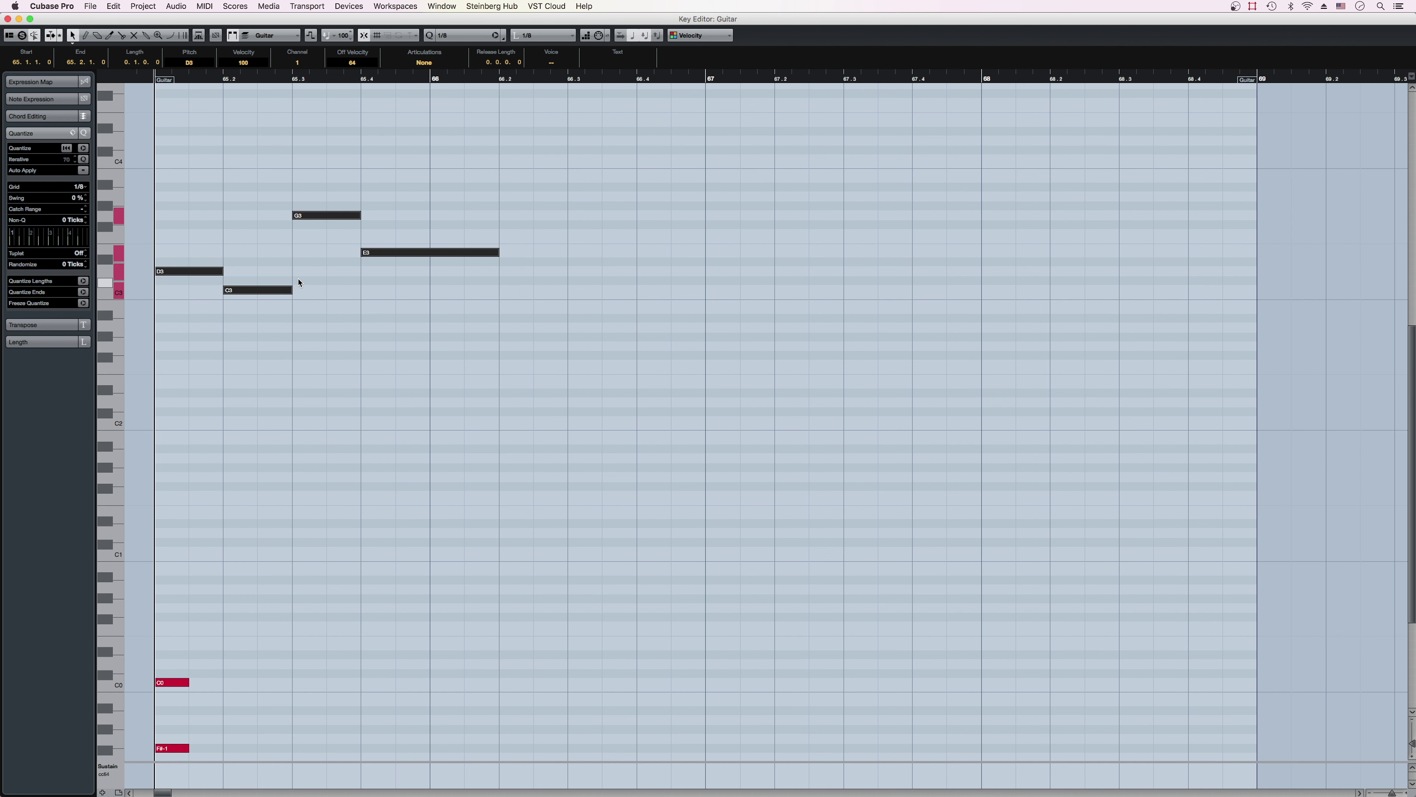
pyautogui.click(580, 78)
pyautogui.press('super+c')
pyautogui.press('super+v')
# Step: Draw a long G0 note from 66.3 to 67.4 and play back from the part start
pyautogui.rightClick(610, 432)
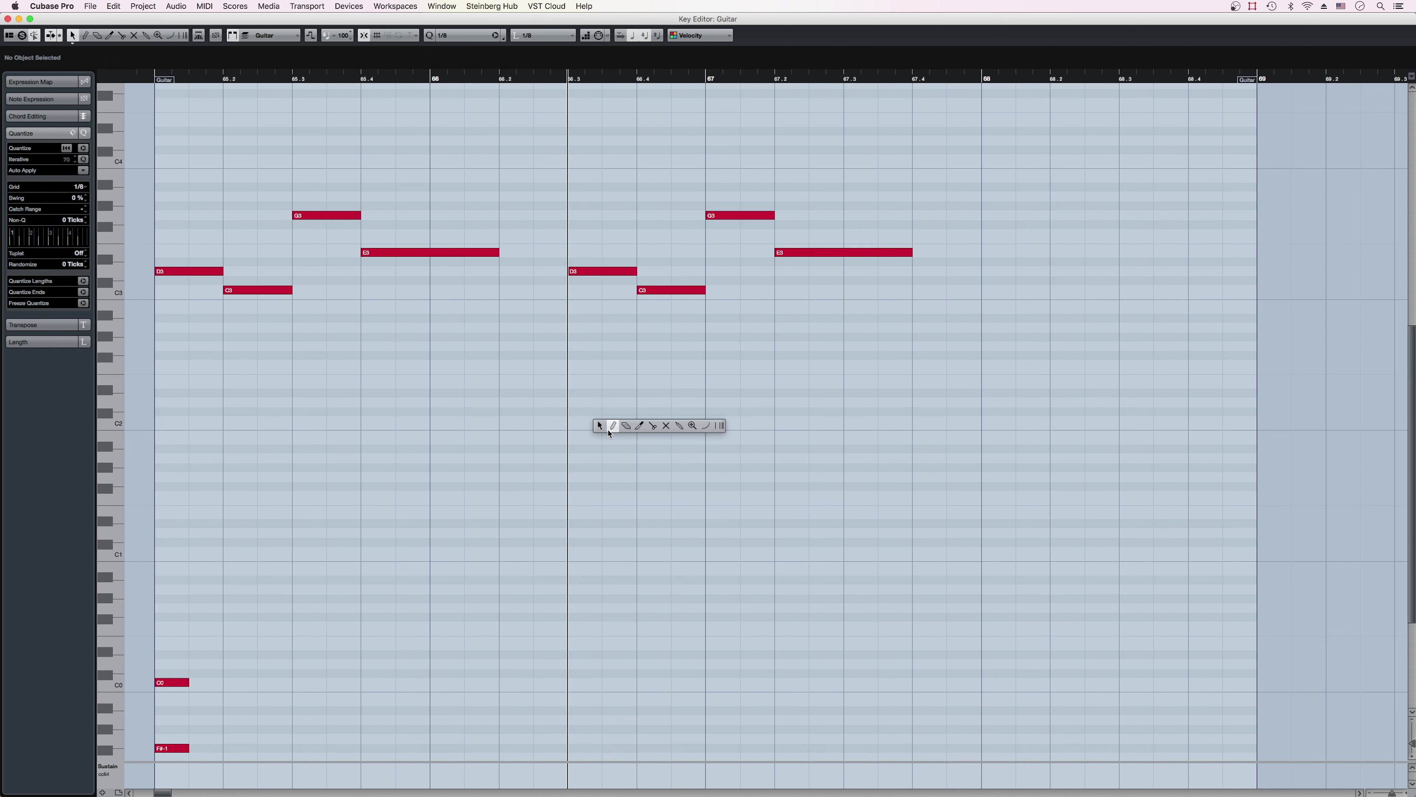
pyautogui.click(612, 427)
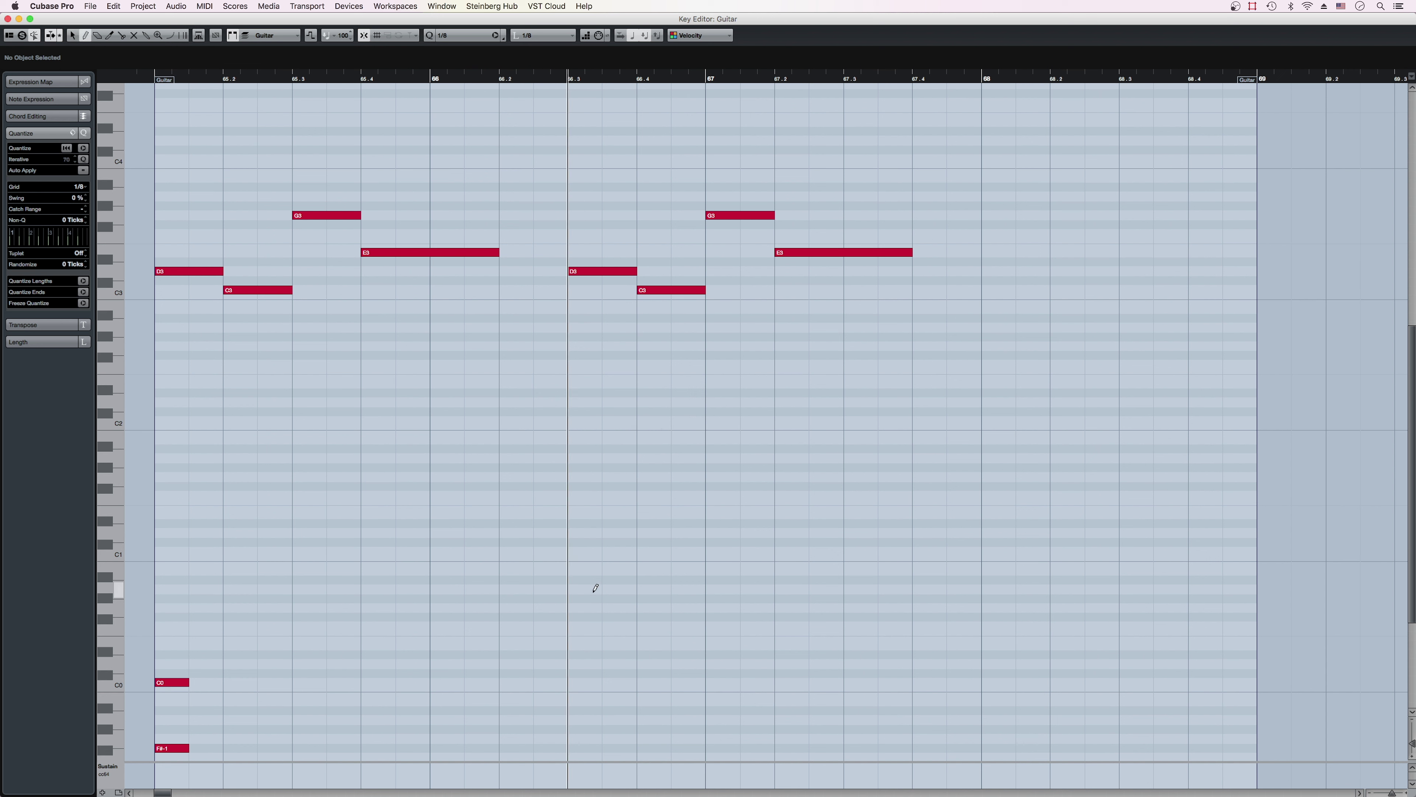
pyautogui.moveTo(590, 607)
pyautogui.mouseDown()
pyautogui.moveTo(844, 591)
pyautogui.moveTo(873, 524)
pyautogui.mouseUp()
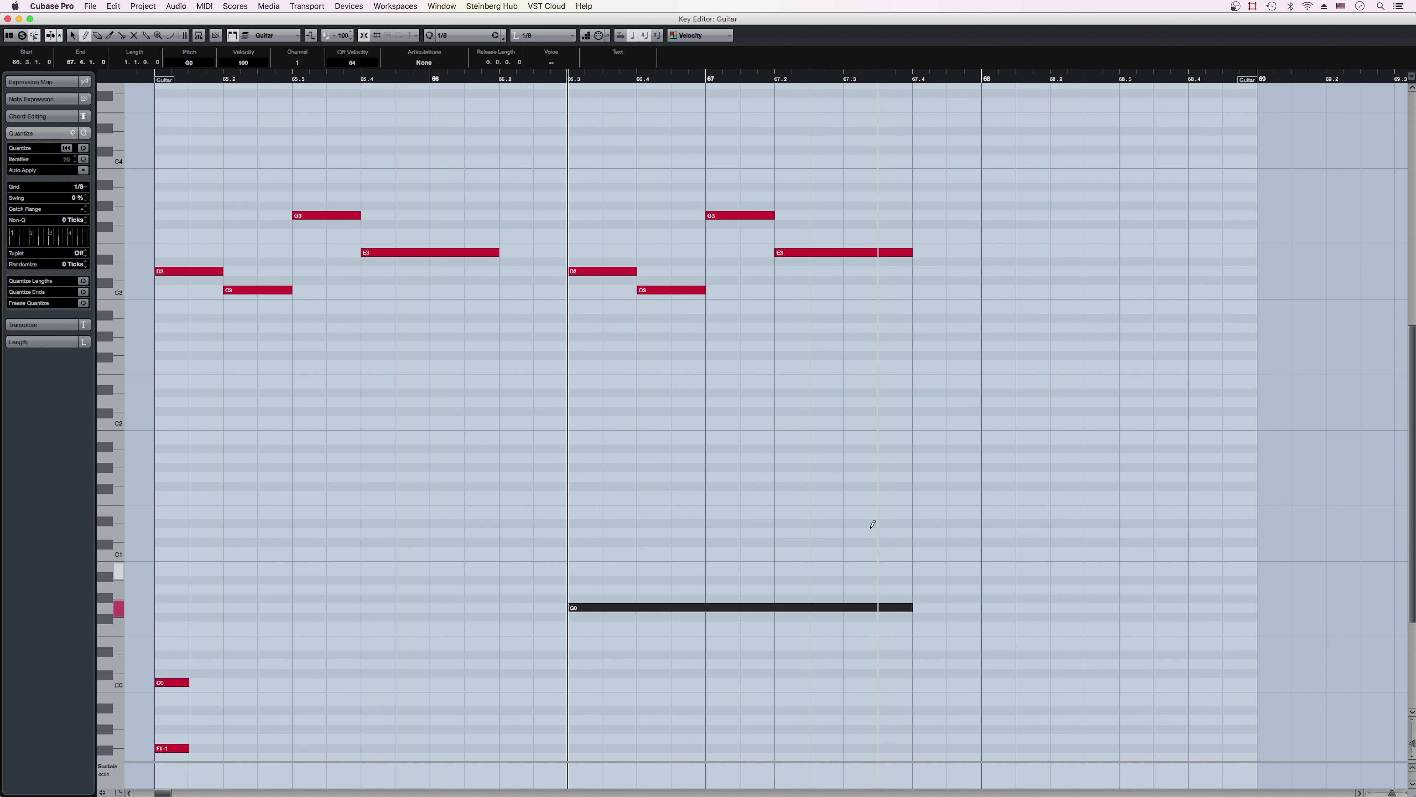
pyautogui.press('1')
pyautogui.click(149, 79)
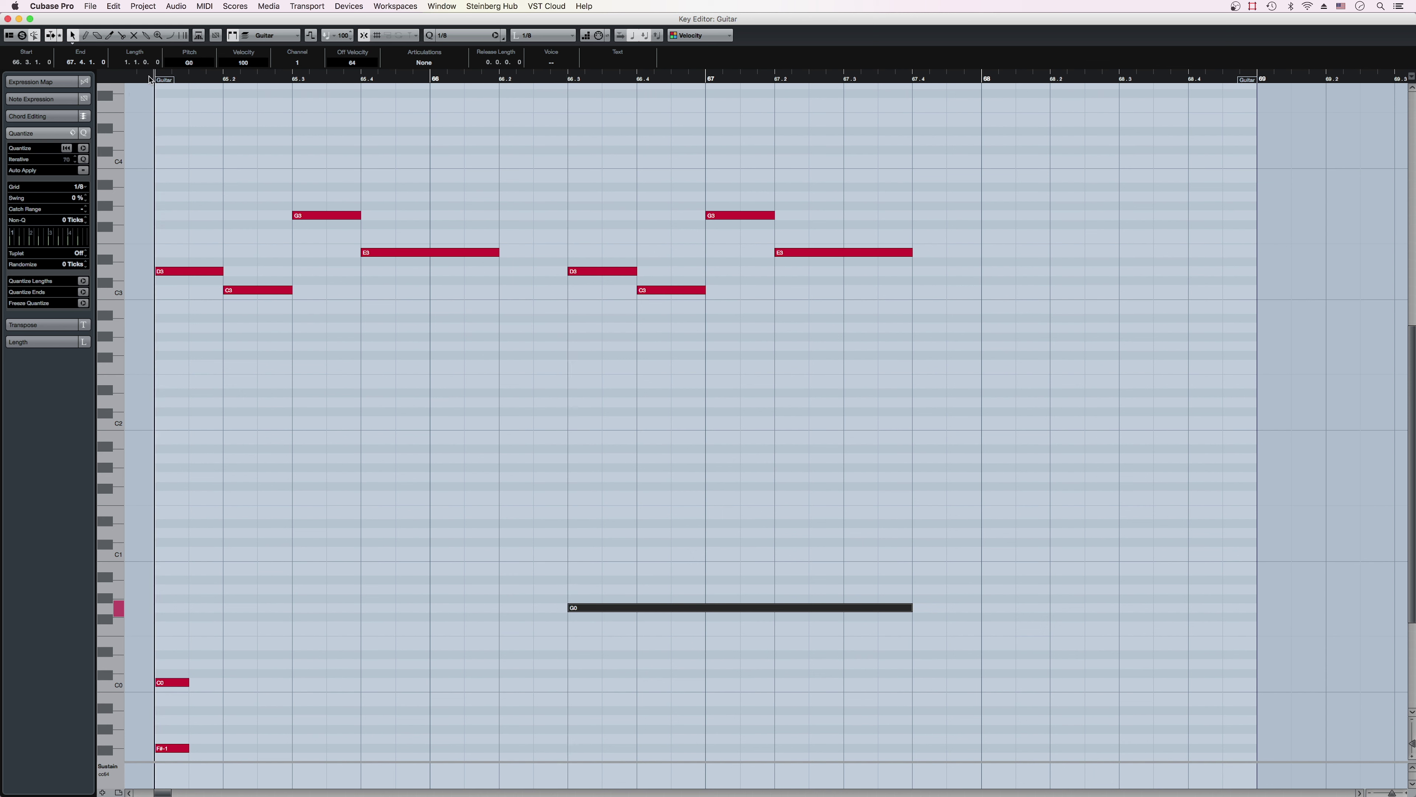
pyautogui.press('space')
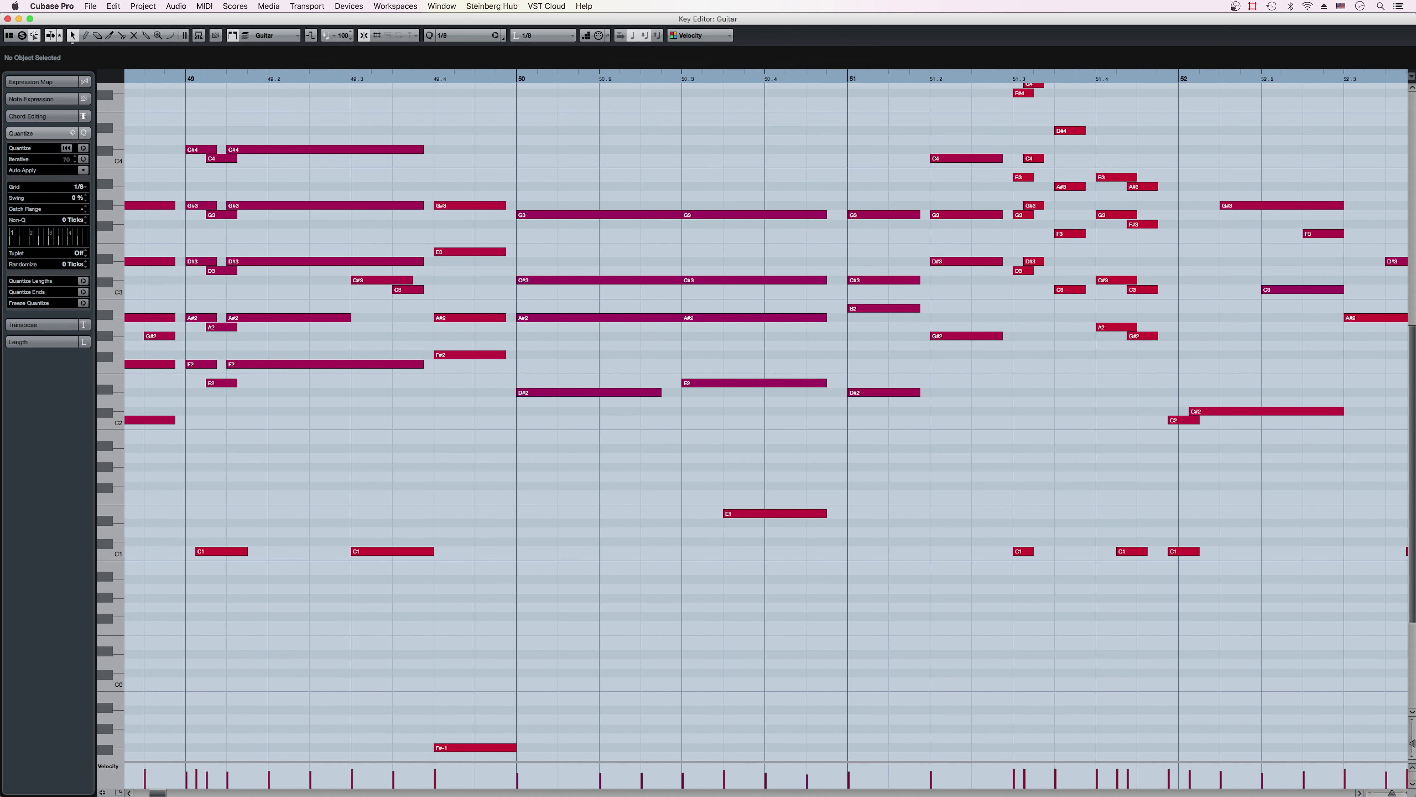
# Step: Close the Guitar Key Editor and view the rubato tempo curve across bars 49–57 in the Tempo Track Editor
pyautogui.press('Return')
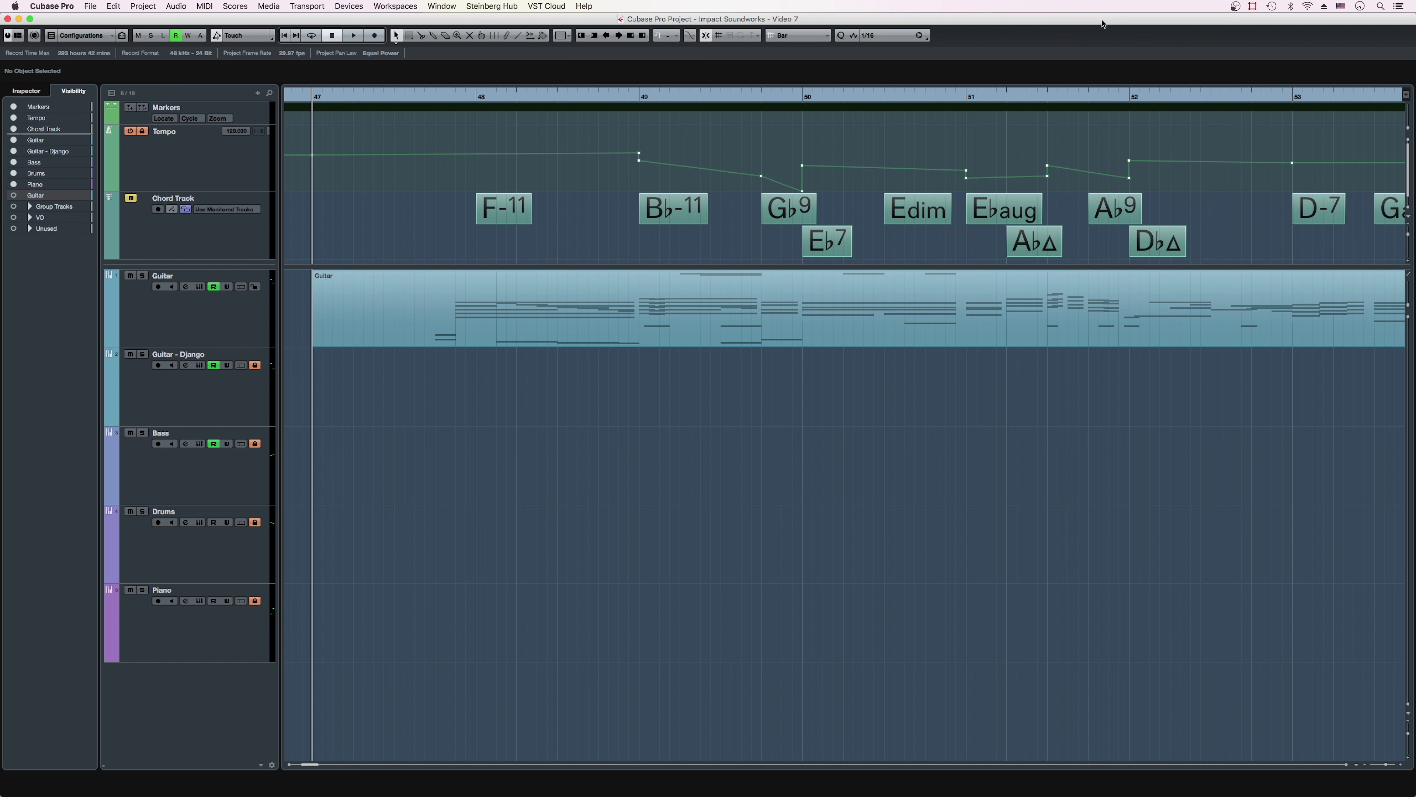
pyautogui.press('super+t')
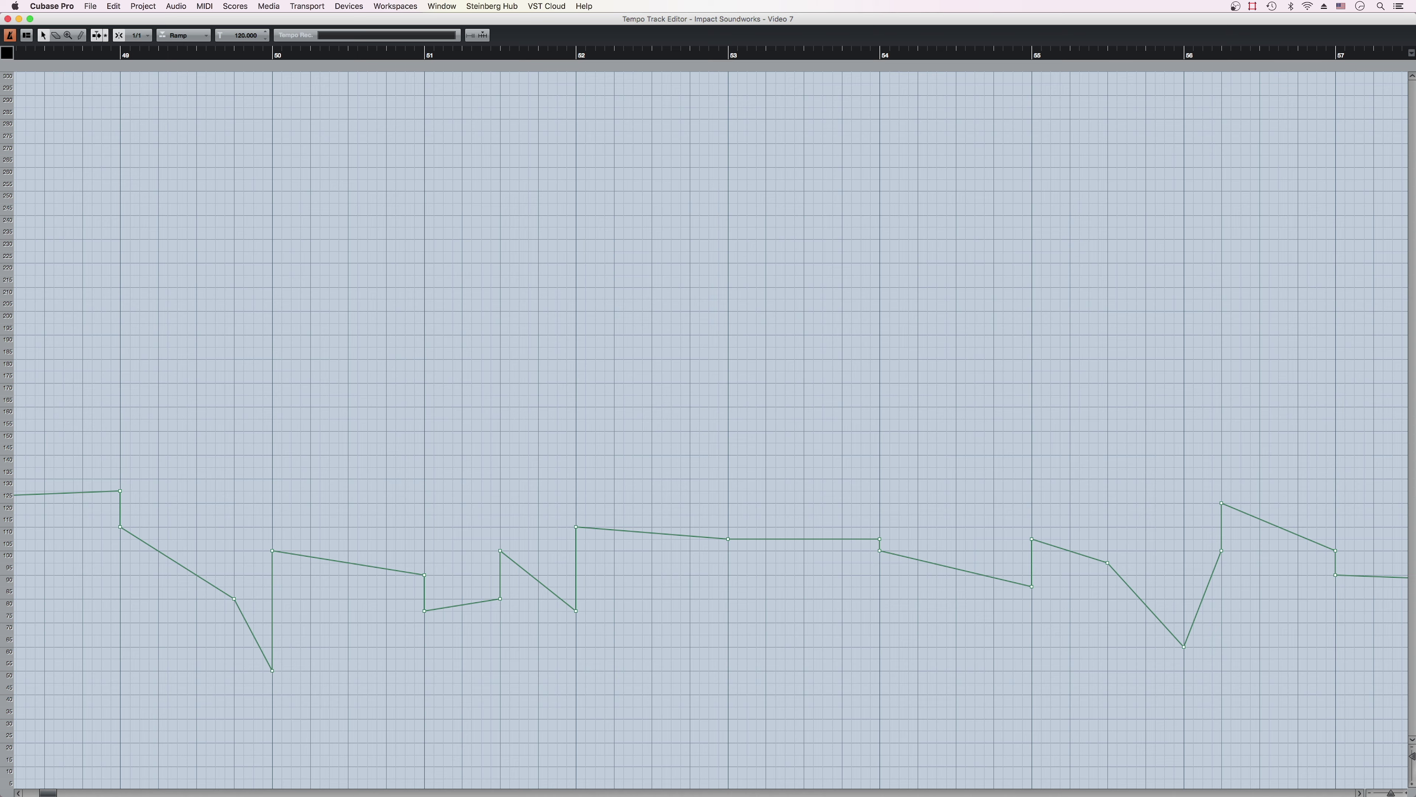
pyautogui.press('super+t')
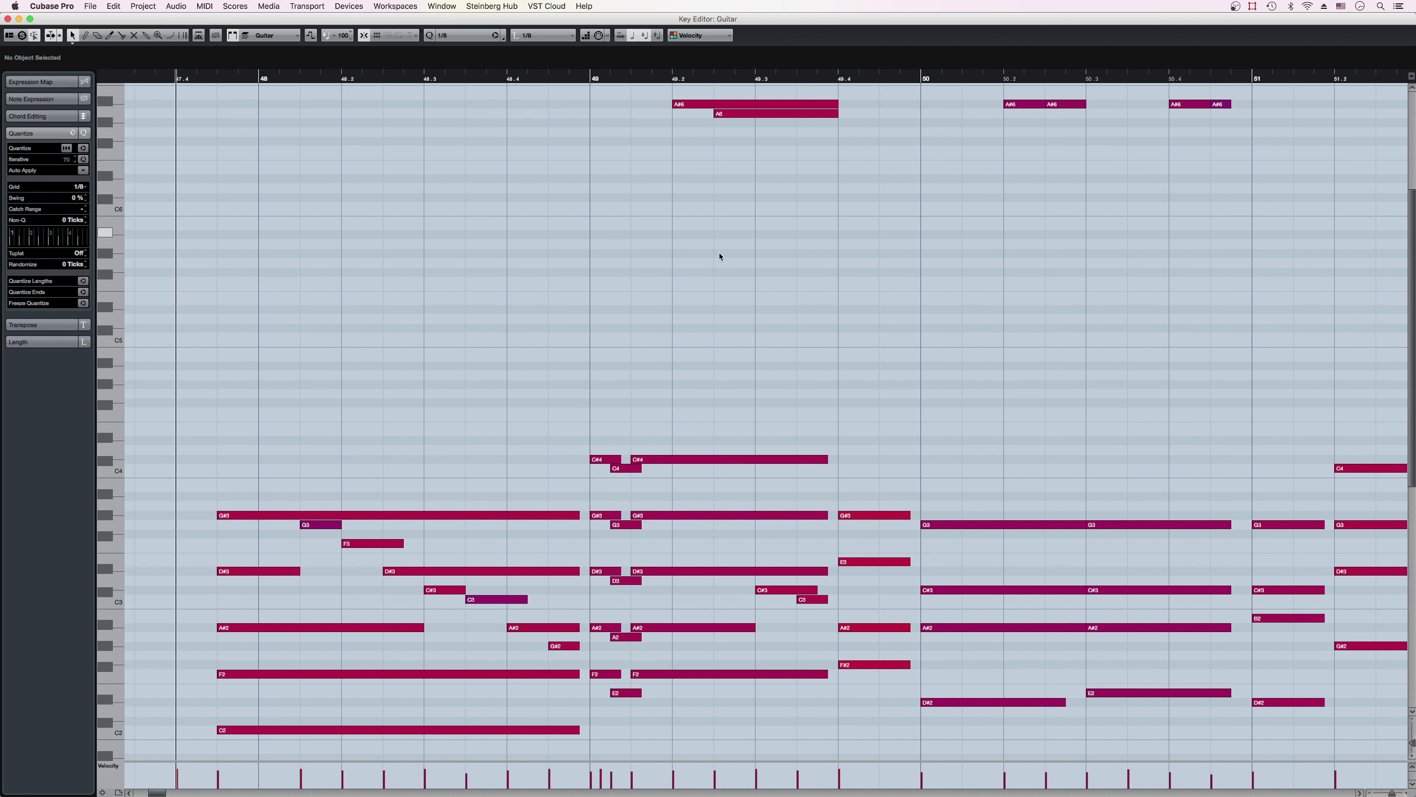
# Step: Select G3, F3, C#3, D#3, C3, A#2, G#2, the C#3 and C3 at 49.3, plus A#6 and A6
pyautogui.click(334, 525)
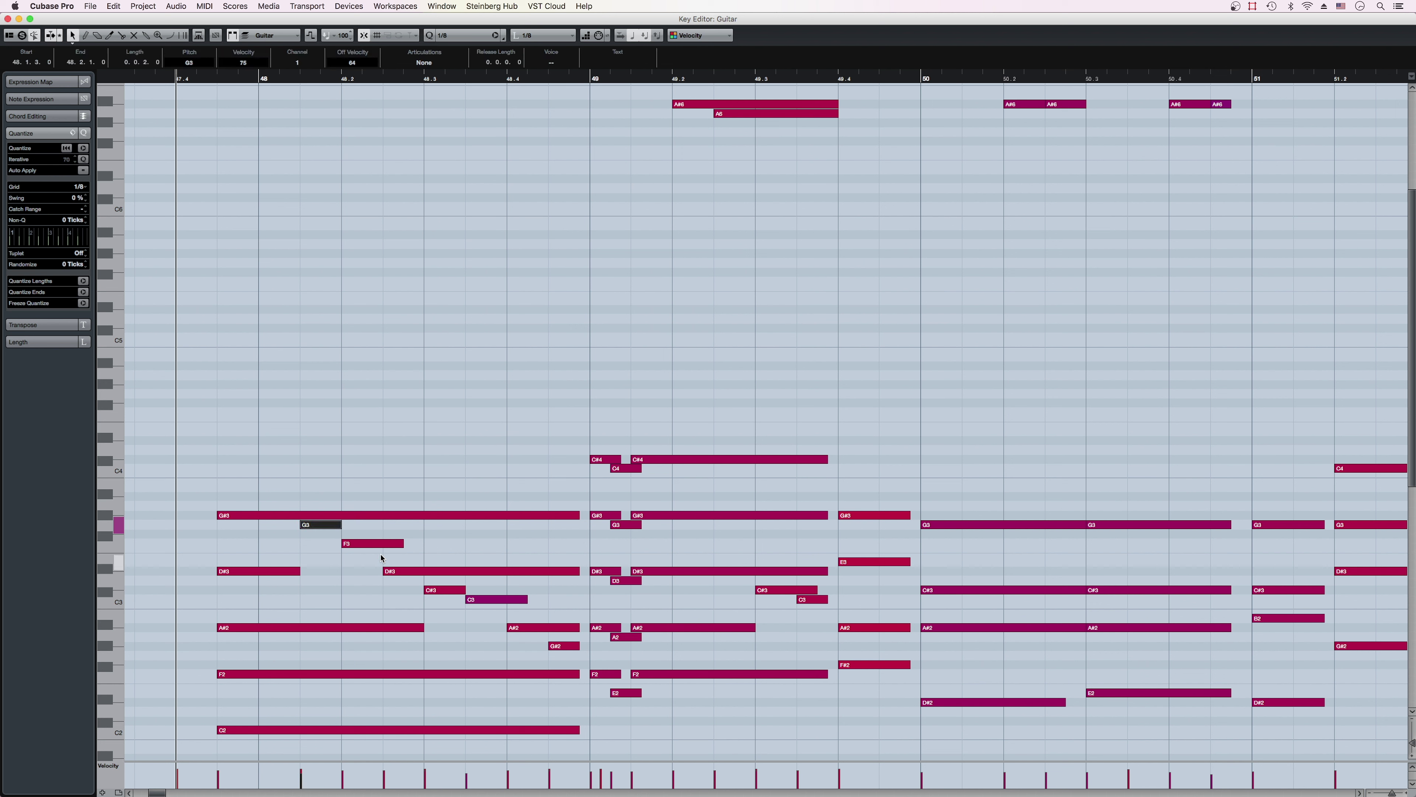
pyautogui.keyDown('shift'); pyautogui.click(372, 543); pyautogui.keyUp('shift')
pyautogui.keyDown('shift'); pyautogui.click(447, 592); pyautogui.keyUp('shift')
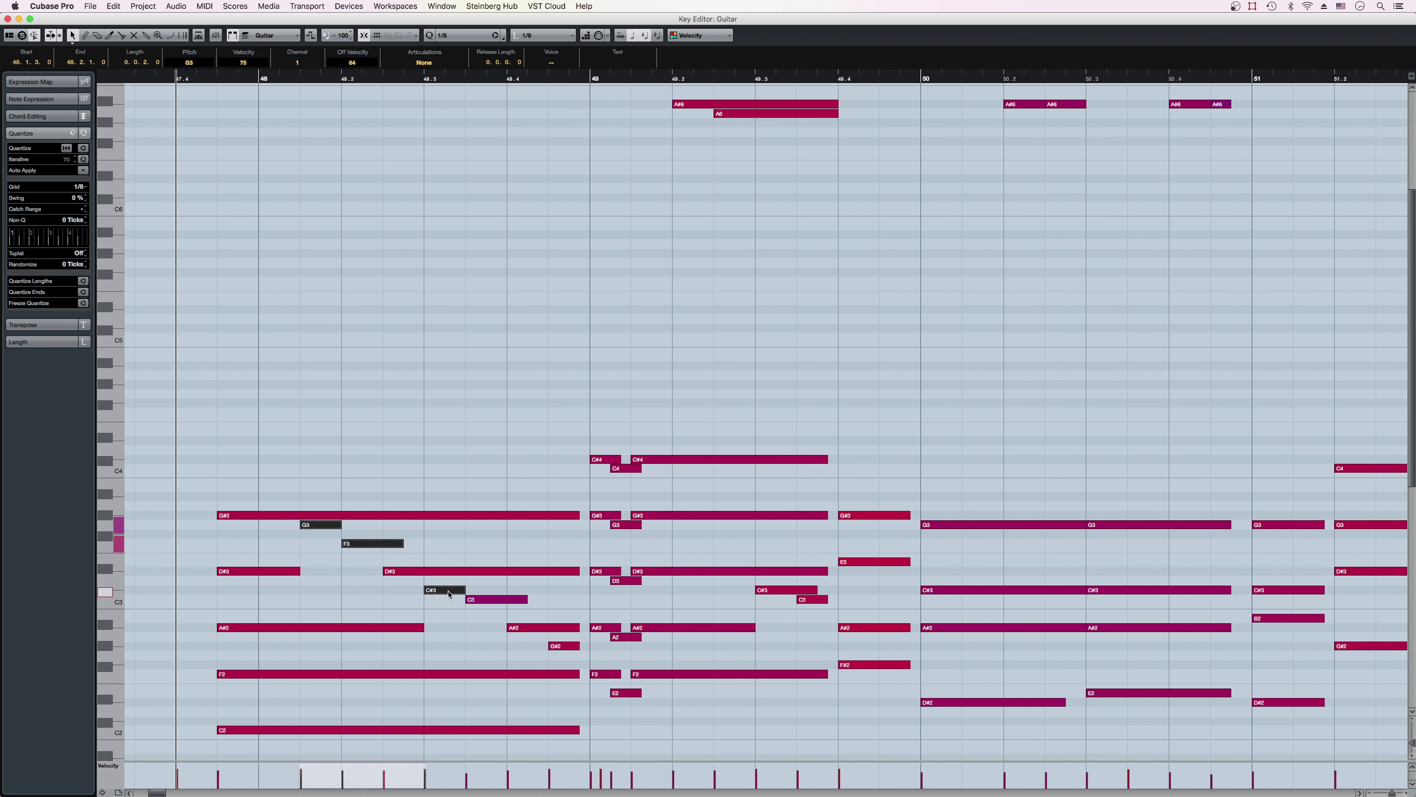
pyautogui.keyDown('shift'); pyautogui.click(474, 571); pyautogui.keyUp('shift')
pyautogui.keyDown('shift'); pyautogui.click(499, 600); pyautogui.keyUp('shift')
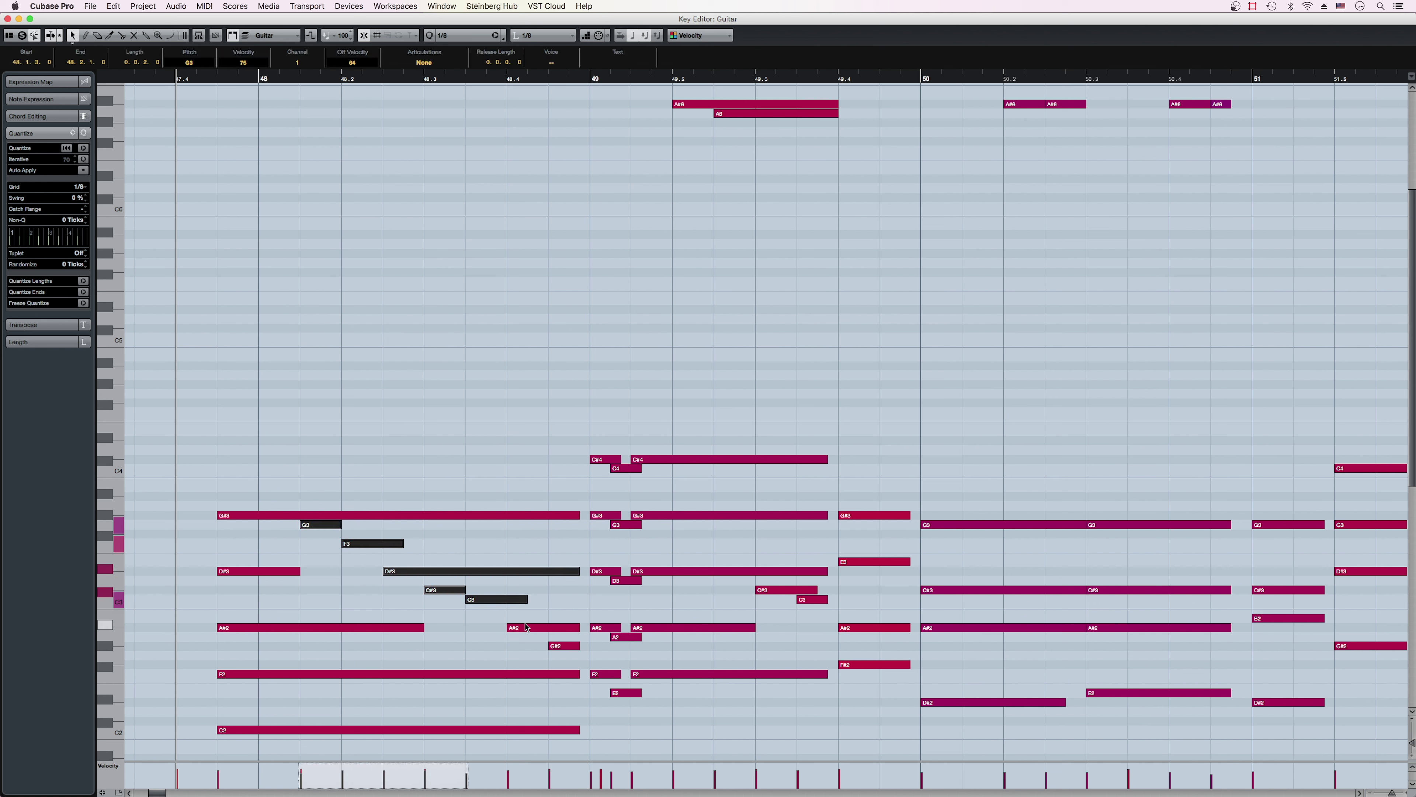
pyautogui.keyDown('shift'); pyautogui.click(526, 628); pyautogui.keyUp('shift')
pyautogui.keyDown('shift'); pyautogui.click(559, 646); pyautogui.keyUp('shift')
pyautogui.keyDown('shift'); pyautogui.click(779, 592); pyautogui.keyUp('shift')
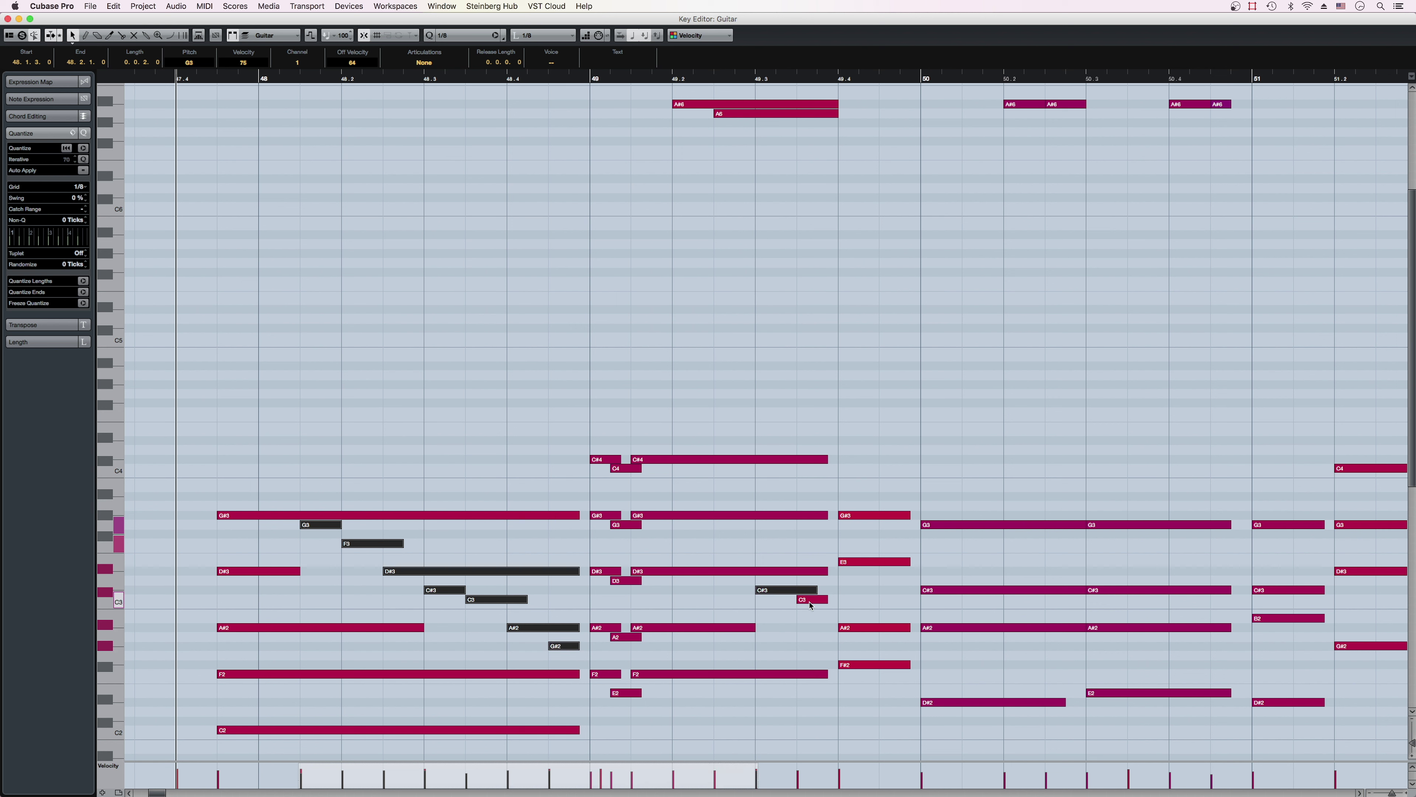
pyautogui.keyDown('shift'); pyautogui.click(812, 600); pyautogui.keyUp('shift')
pyautogui.keyDown('shift'); pyautogui.click(740, 105); pyautogui.keyUp('shift')
pyautogui.keyDown('shift'); pyautogui.click(744, 114); pyautogui.keyUp('shift')
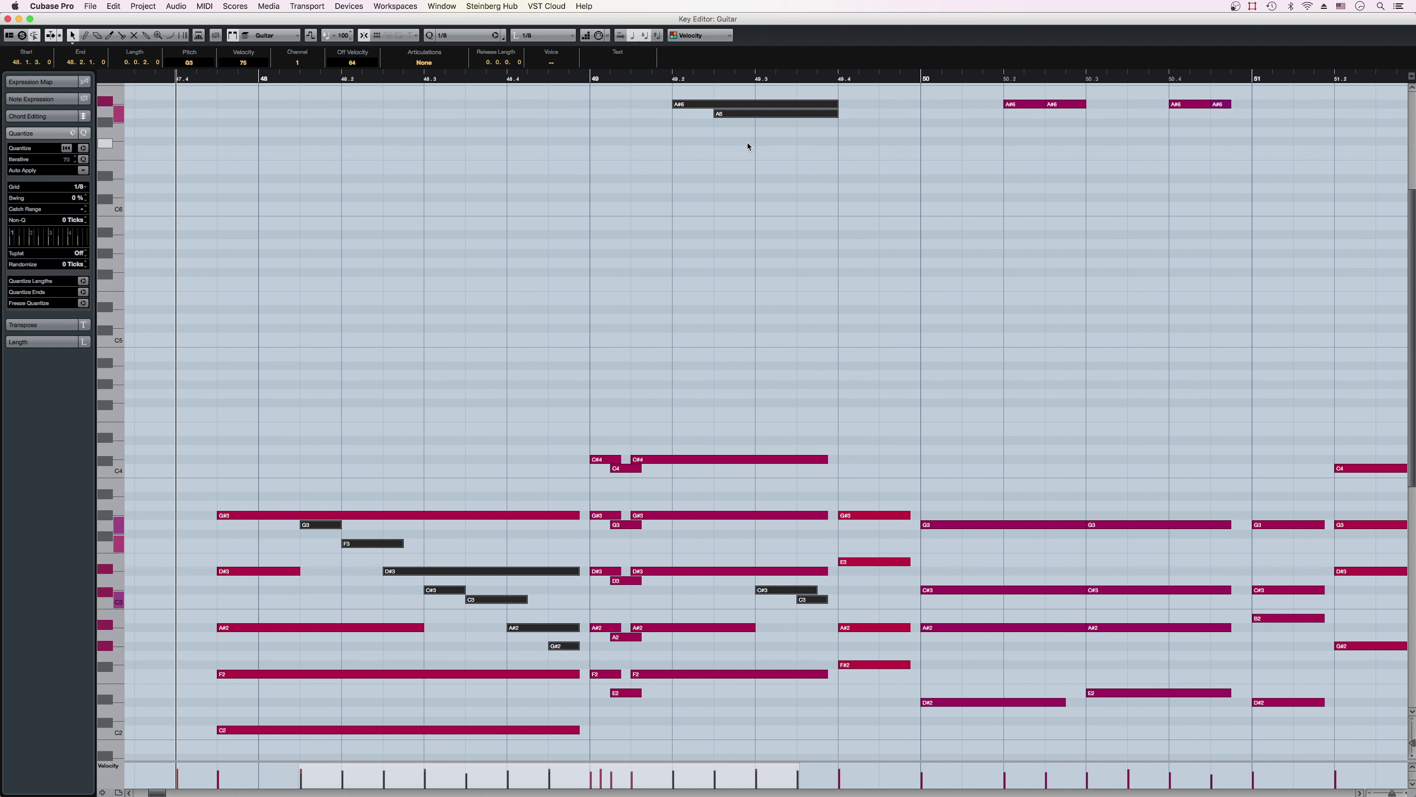